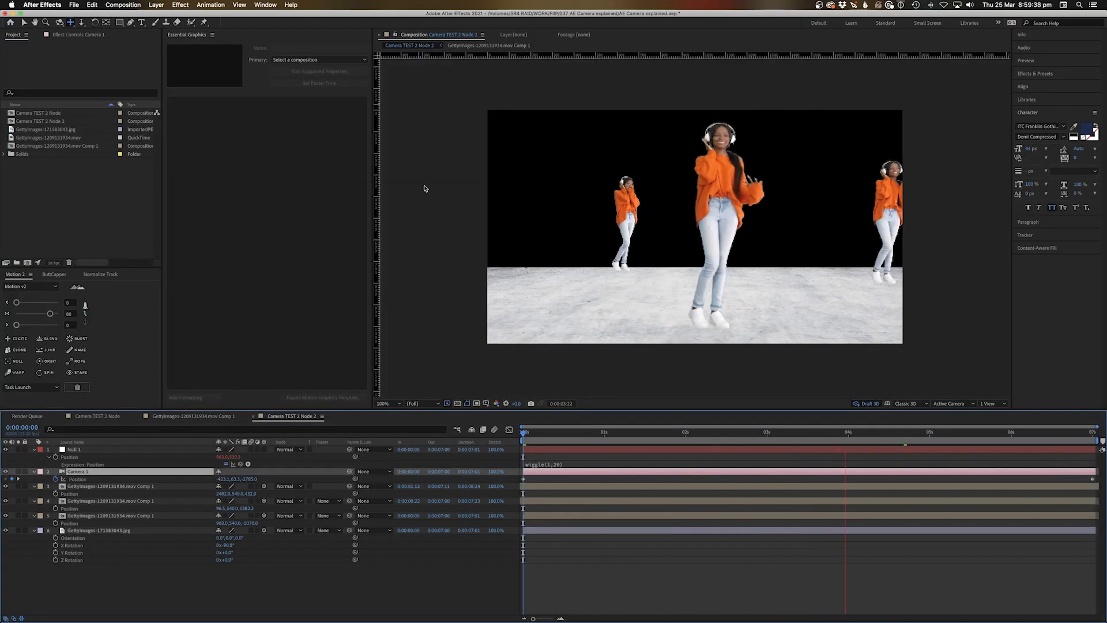
Stop the preview, create a One-Node Camera named Camera 2, and delete it again.
{"action": "key", "text": "space"}
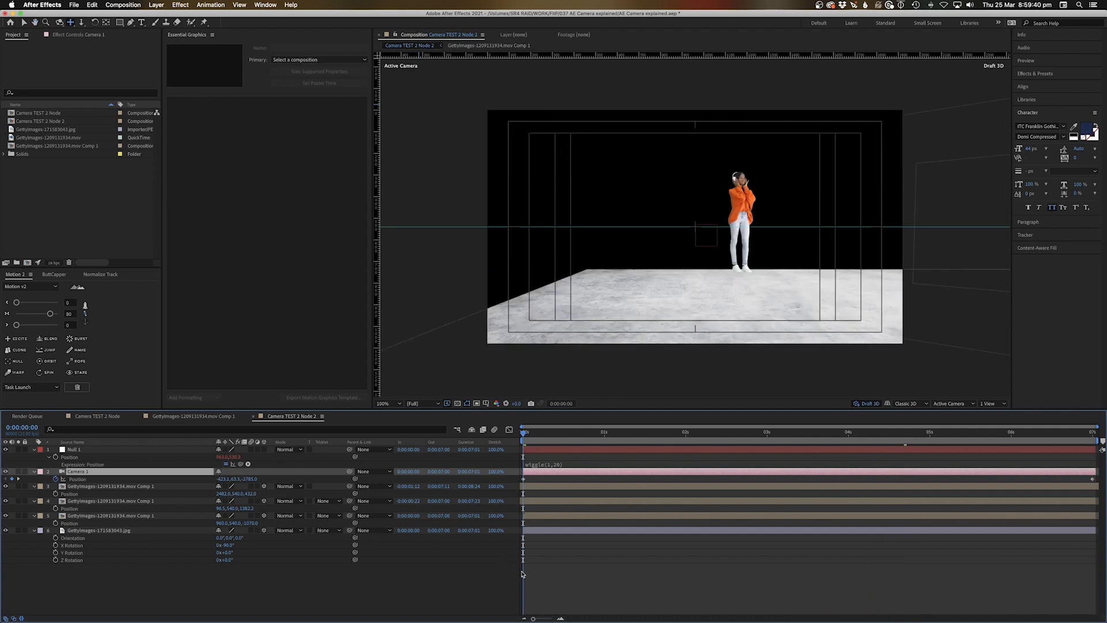
{"action": "left_click", "coordinate": [522, 574]}
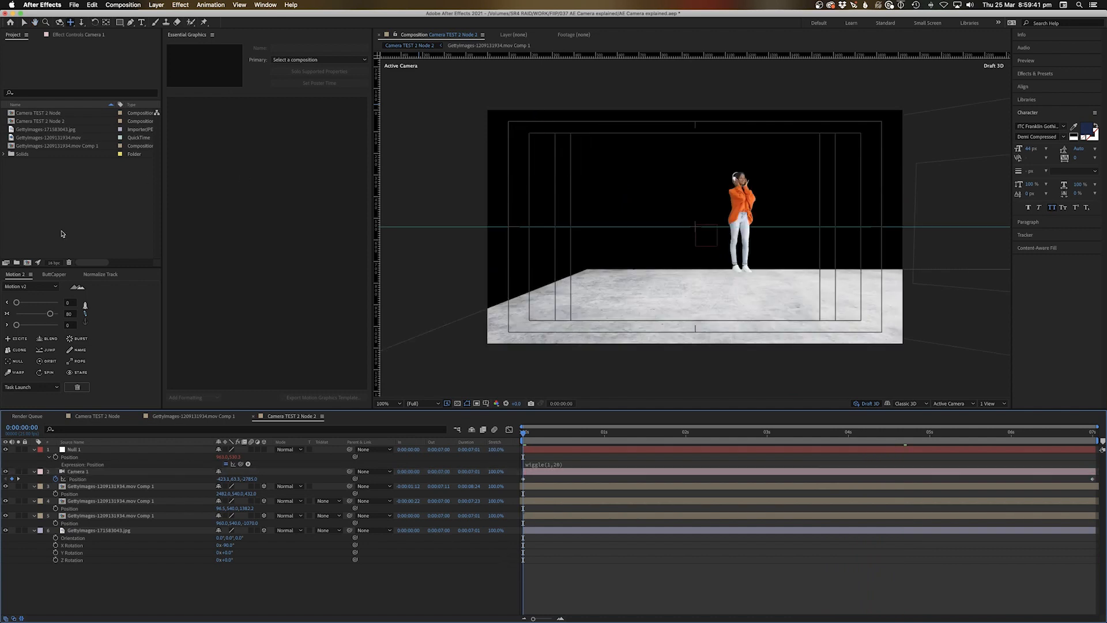
{"action": "right_click", "coordinate": [571, 571]}
{"action": "mouse_move", "coordinate": [597, 527]}
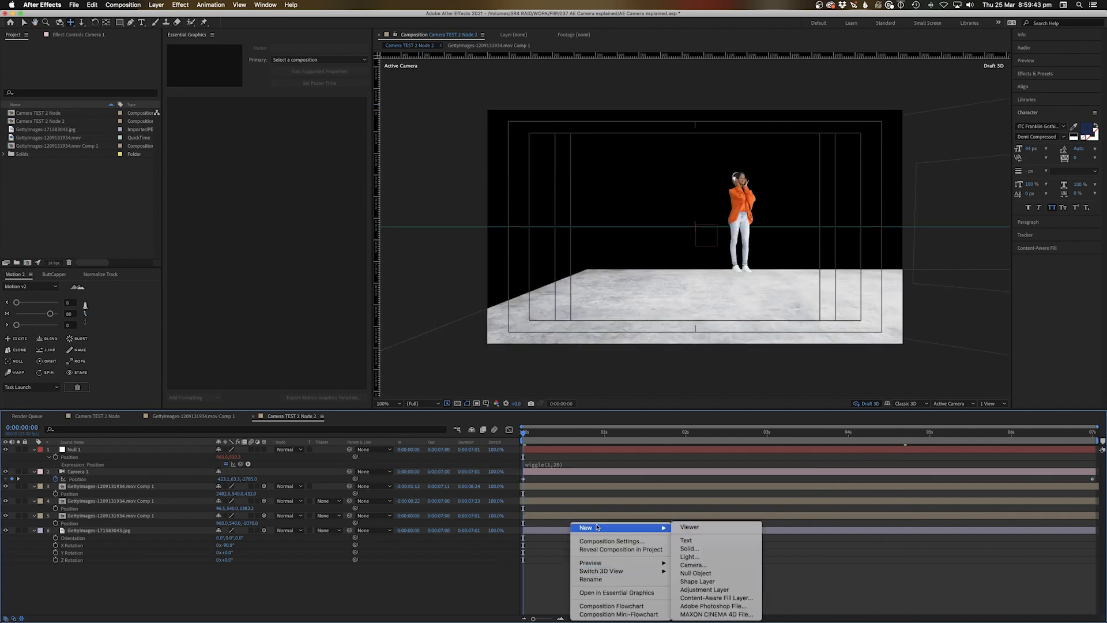
{"action": "left_click", "coordinate": [692, 565]}
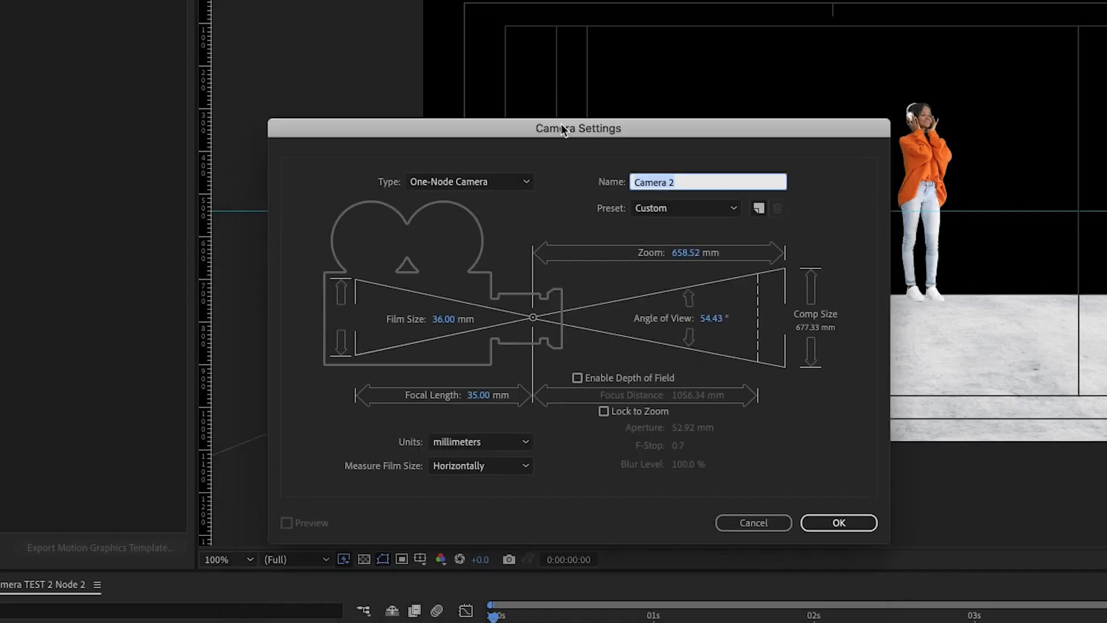
{"action": "left_click", "coordinate": [484, 137]}
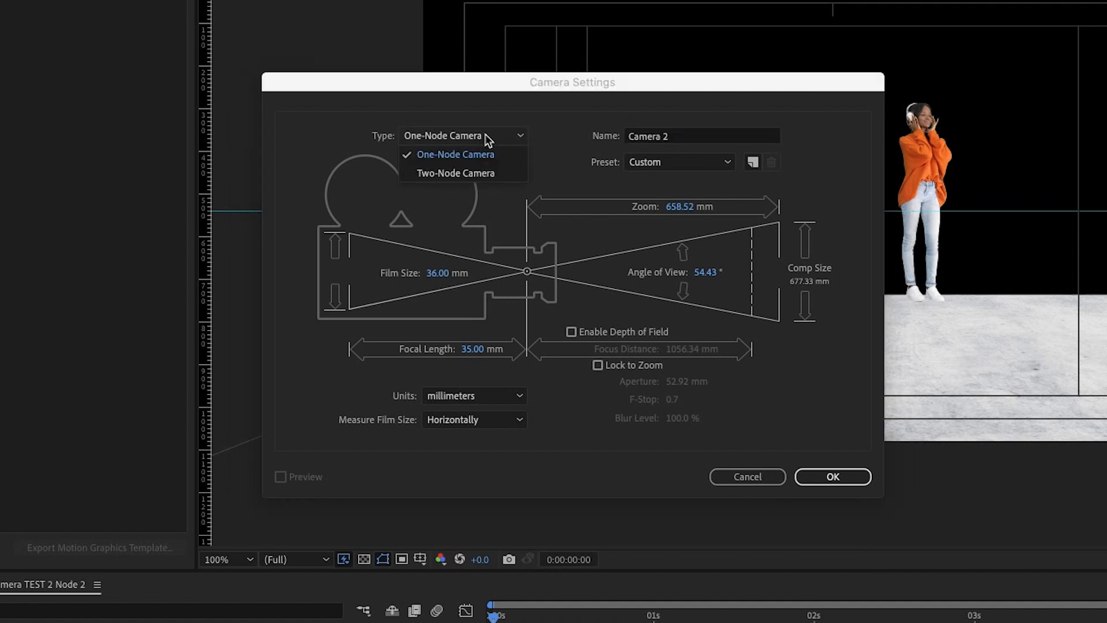
{"action": "left_click", "coordinate": [484, 147]}
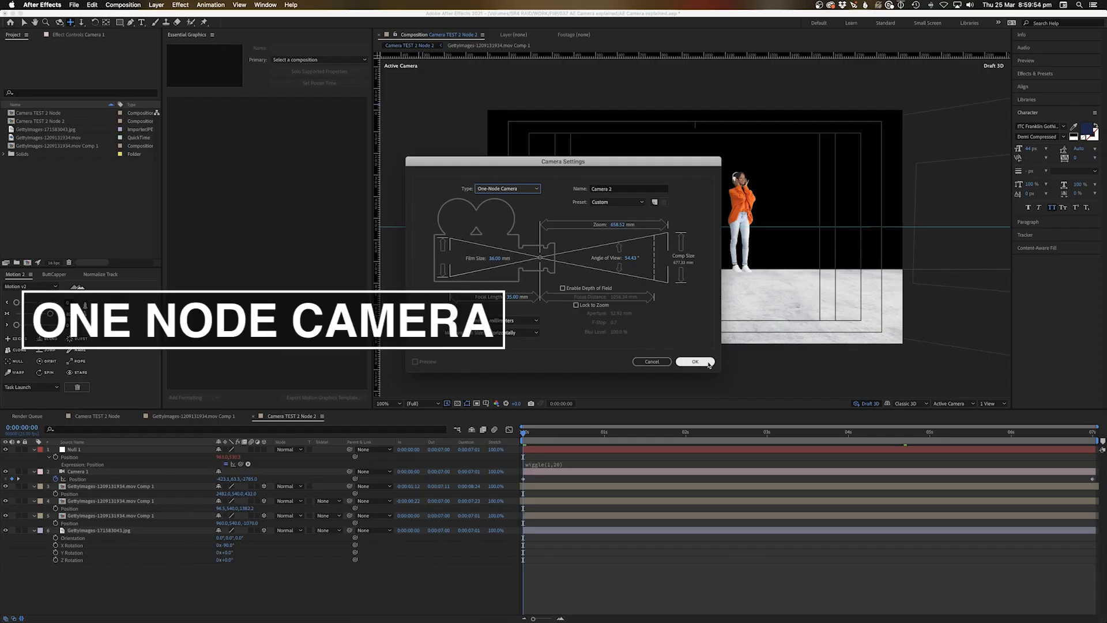
{"action": "left_click", "coordinate": [709, 363]}
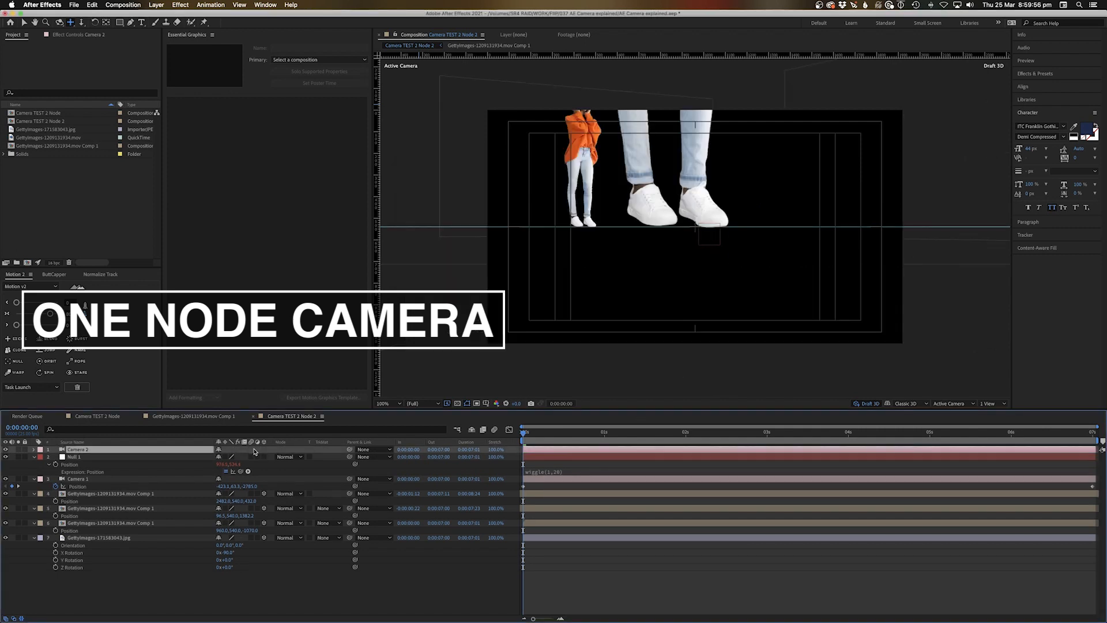
{"action": "key", "text": "Delete"}
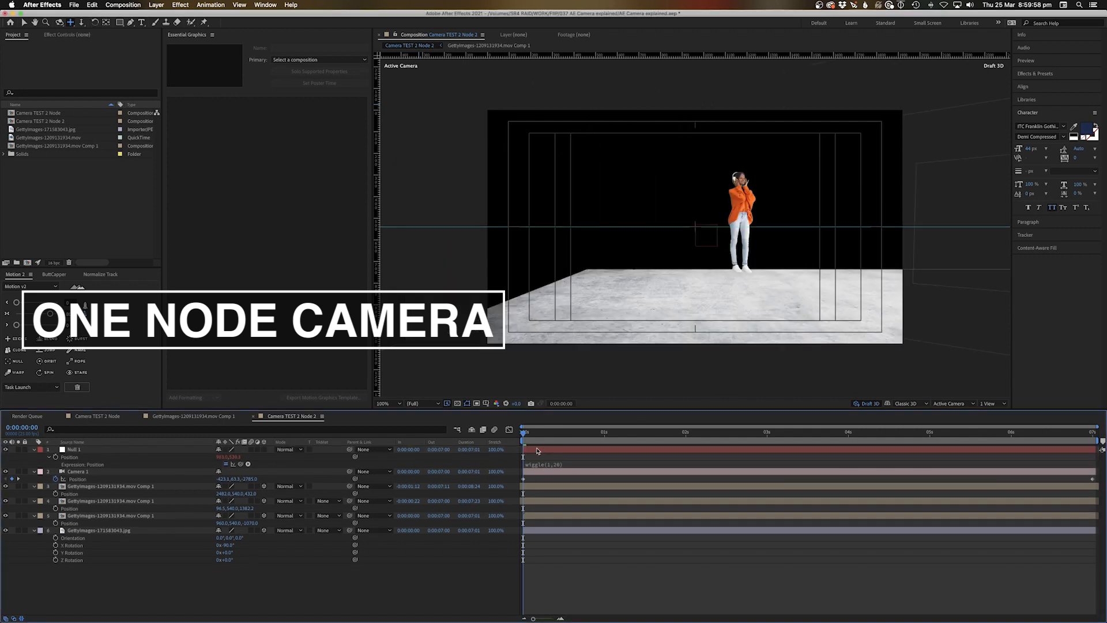
Remove the position keyframes from Camera 1 and expand its transform properties.
{"action": "left_click", "coordinate": [536, 473]}
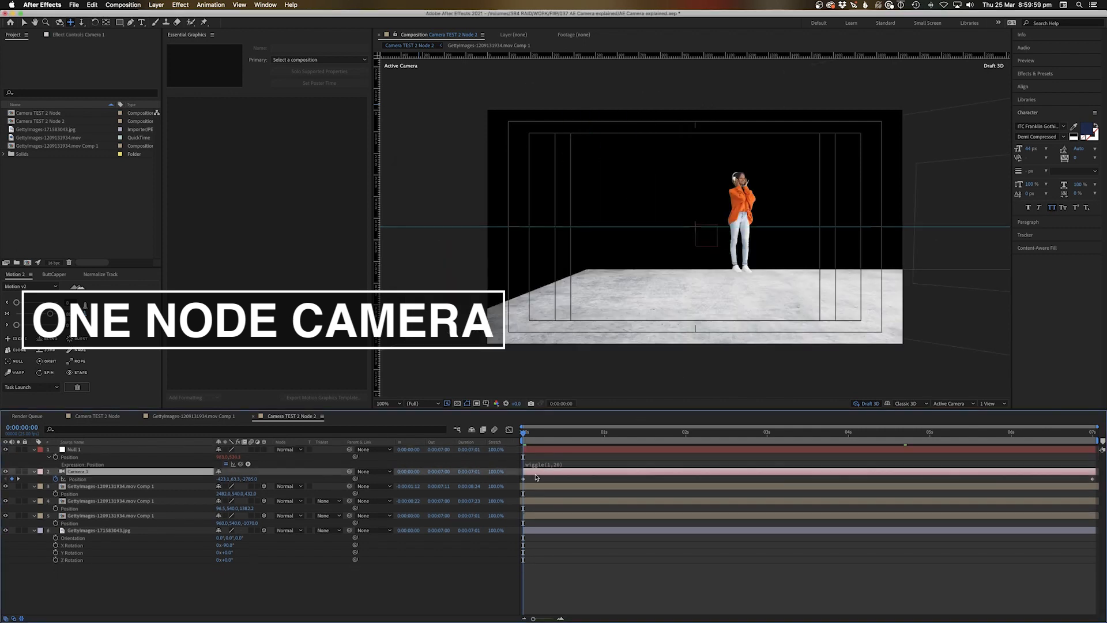
{"action": "left_click", "coordinate": [56, 480]}
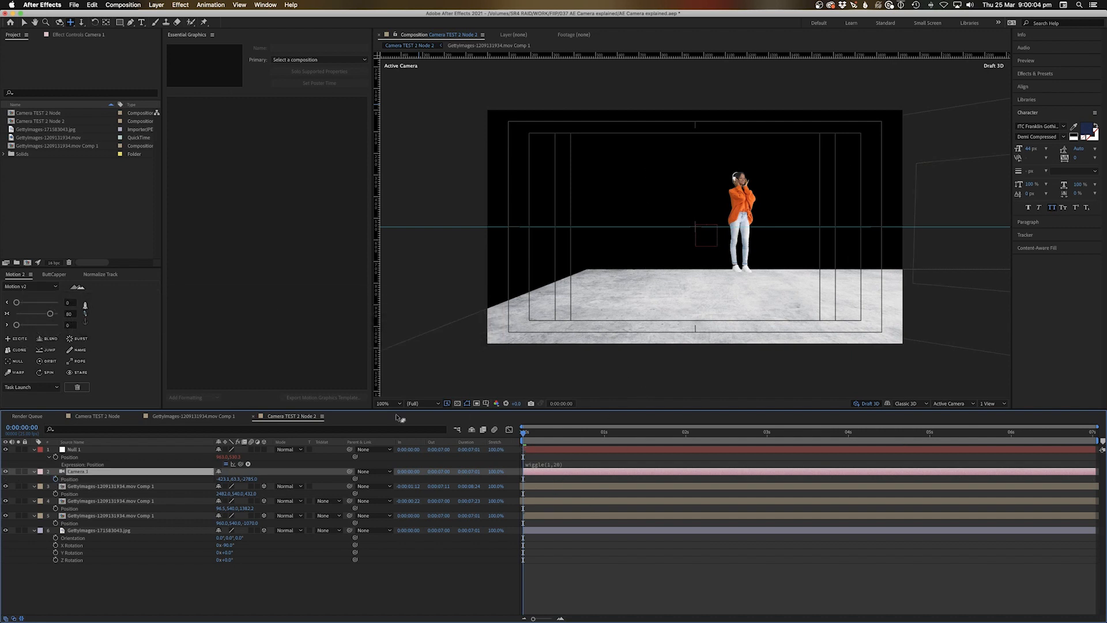
{"action": "left_click", "coordinate": [33, 473]}
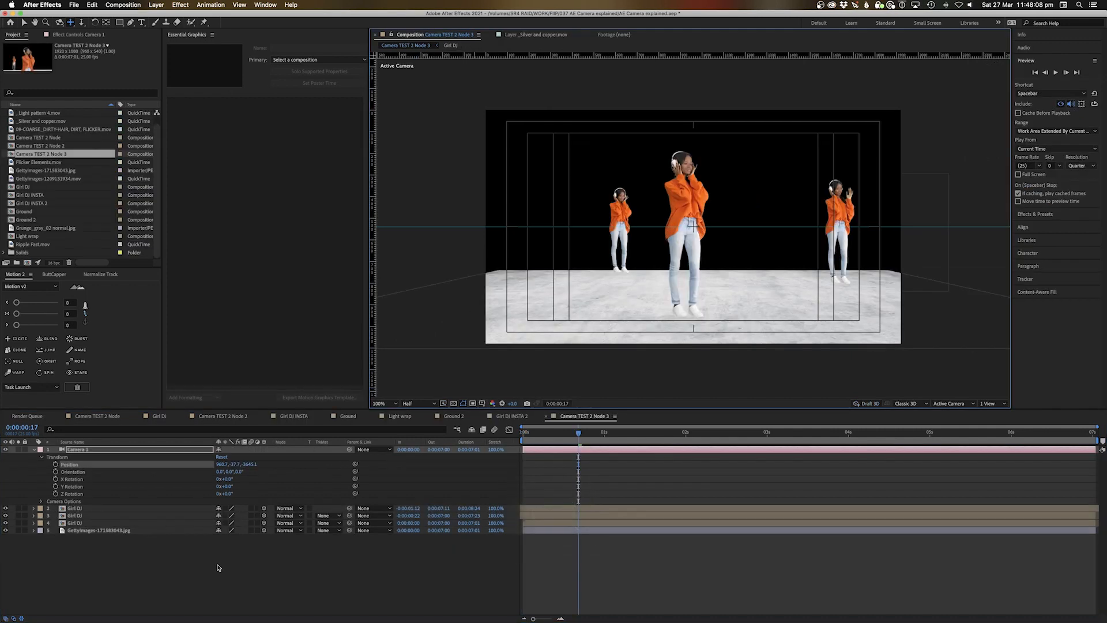
{"action": "left_click", "coordinate": [74, 472]}
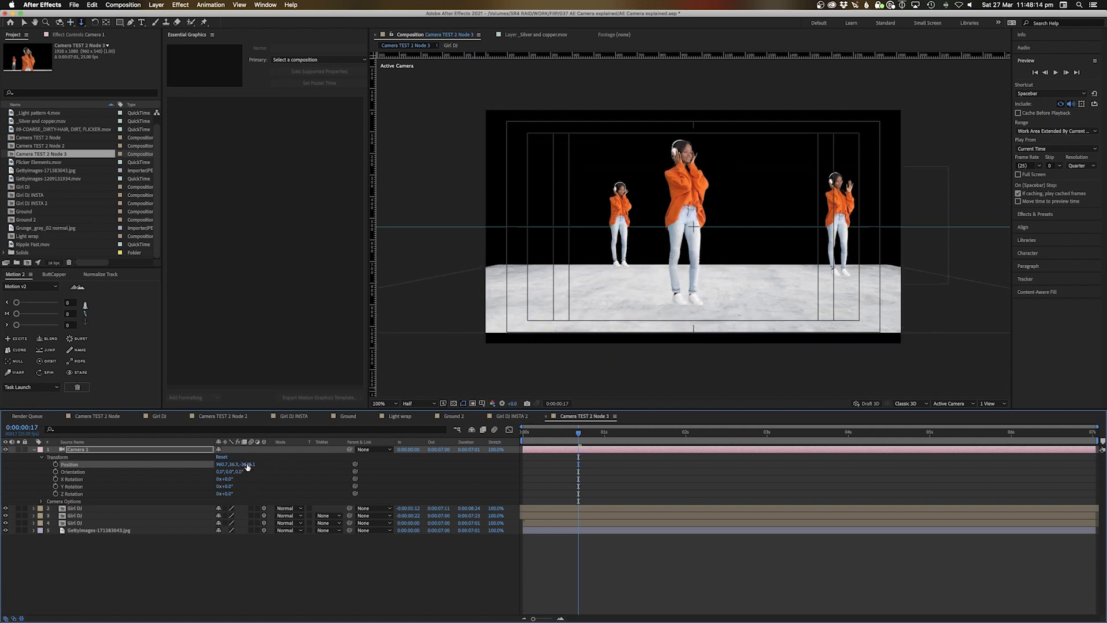
Try shifting Camera 1 along its X and Z position values, and undo each change.
{"action": "left_click_drag", "start_coordinate": [219, 466], "coordinate": [158, 464]}
{"action": "key", "text": "super+z"}
{"action": "left_click_drag", "start_coordinate": [250, 465], "coordinate": [383, 453]}
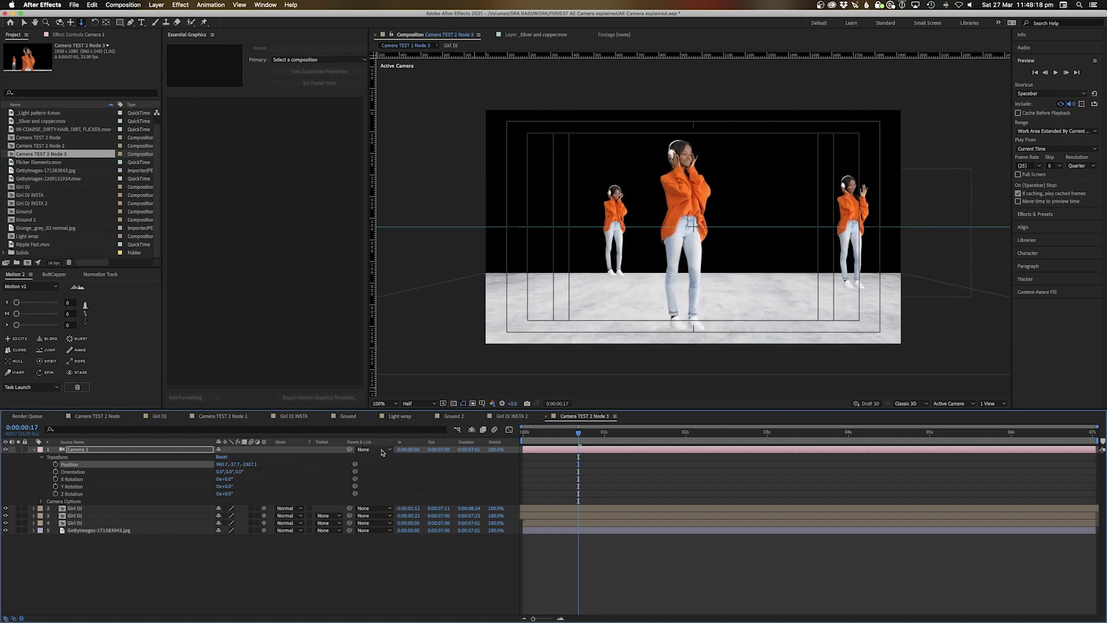
{"action": "key", "text": "super+z"}
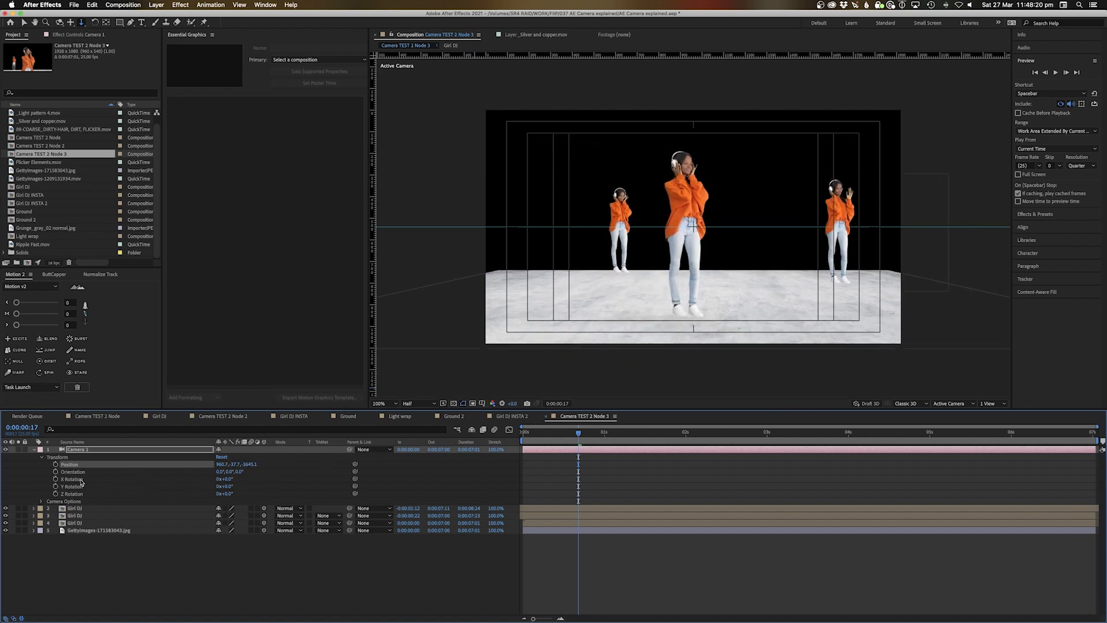
Try turning Camera 1 with its individual axis rotation values, including Z Rotation, and undo each change.
{"action": "left_click_drag", "start_coordinate": [228, 488], "coordinate": [375, 476]}
{"action": "key", "text": "super+z"}
{"action": "key", "text": "super+z"}
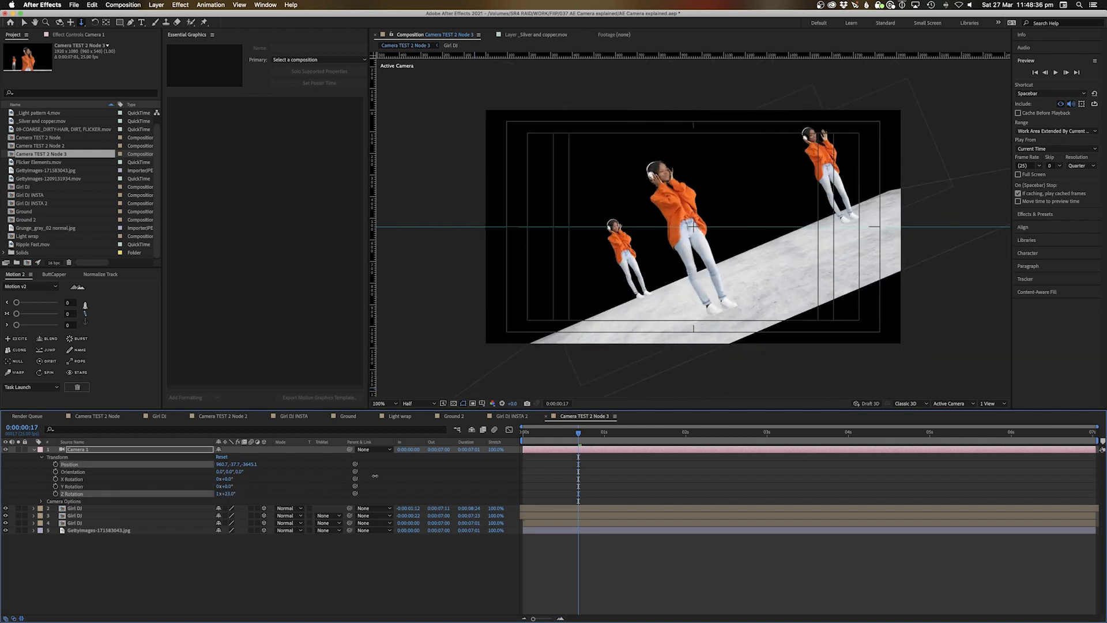
{"action": "key", "text": "super+z"}
{"action": "left_click_drag", "start_coordinate": [225, 493], "coordinate": [232, 496]}
{"action": "key", "text": "super+z"}
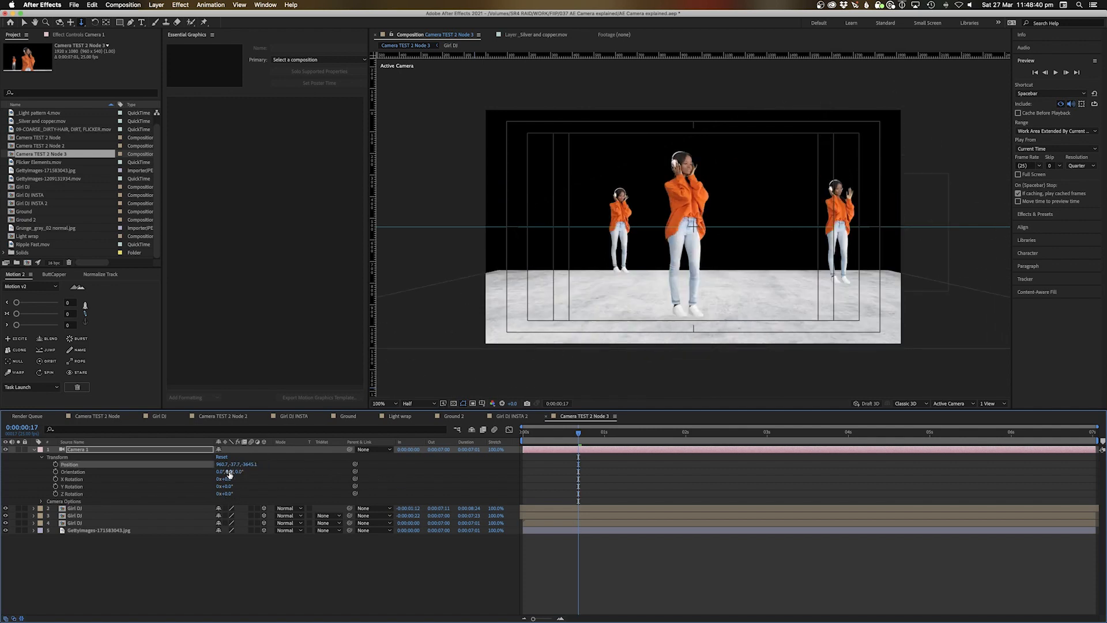
Try changing Camera 1's Orientation values, and undo the changes.
{"action": "mouse_move", "coordinate": [229, 473]}
{"action": "left_mouse_down"}
{"action": "mouse_move", "coordinate": [217, 472]}
{"action": "mouse_move", "coordinate": [244, 473]}
{"action": "mouse_move", "coordinate": [220, 472]}
{"action": "left_mouse_up"}
{"action": "key", "text": "super+z"}
{"action": "key", "text": "super+z"}
{"action": "key", "text": "super+z"}
{"action": "key", "text": "super+z"}
{"action": "key", "text": "super+z"}
Set the current time to 0:00:00:15 and cycle through the camera tools to an orbit tool.
{"action": "mouse_move", "coordinate": [559, 440]}
{"action": "left_mouse_down"}
{"action": "mouse_move", "coordinate": [575, 444]}
{"action": "mouse_move", "coordinate": [571, 455]}
{"action": "left_mouse_up"}
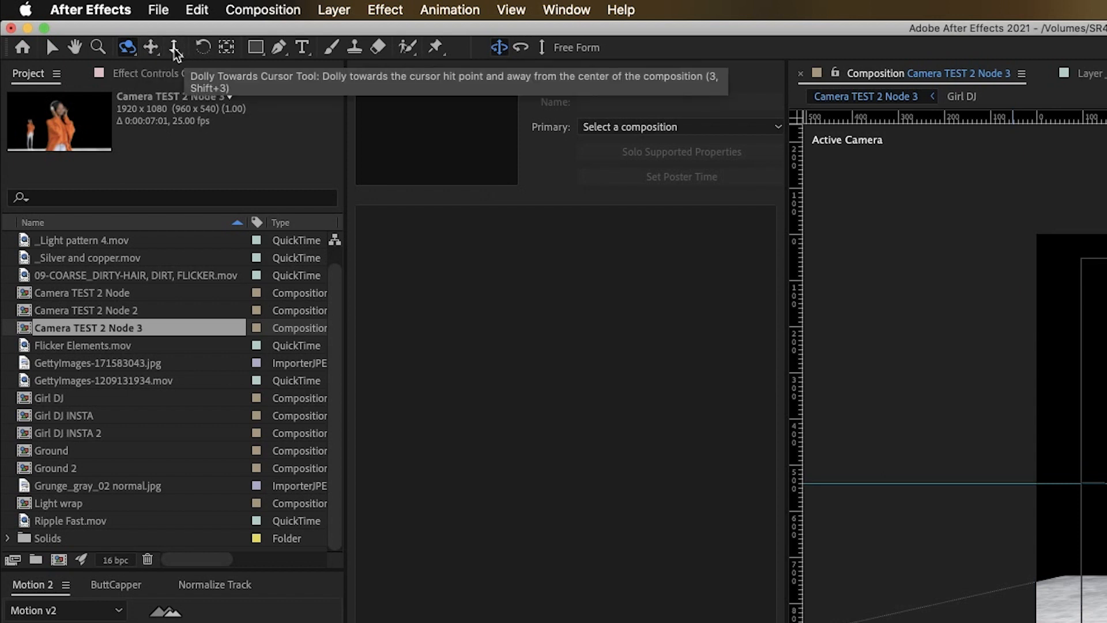
{"action": "key", "text": "2"}
{"action": "key", "text": "c"}
{"action": "key", "text": "c"}
{"action": "key", "text": "c"}
{"action": "key", "text": "c"}
{"action": "key", "text": "c"}
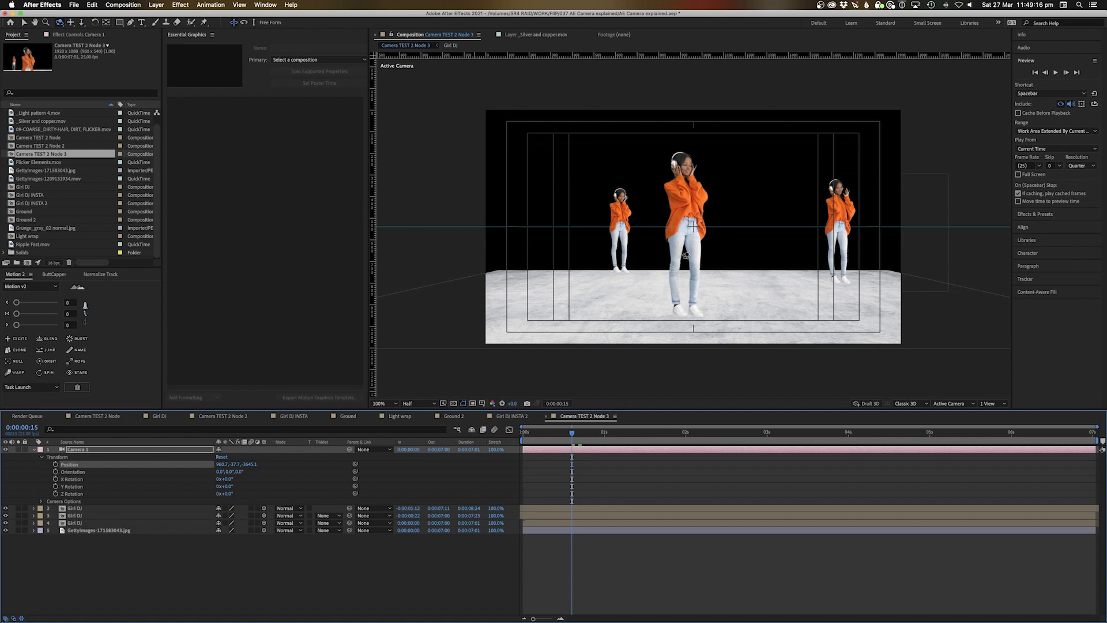
Try orbiting Camera 1 around the scene and adjusting its Z Rotation, undoing each change.
{"action": "mouse_move", "coordinate": [685, 252]}
{"action": "left_mouse_down"}
{"action": "mouse_move", "coordinate": [738, 253]}
{"action": "mouse_move", "coordinate": [677, 230]}
{"action": "mouse_move", "coordinate": [727, 251]}
{"action": "mouse_move", "coordinate": [719, 258]}
{"action": "mouse_move", "coordinate": [690, 228]}
{"action": "mouse_move", "coordinate": [693, 248]}
{"action": "mouse_move", "coordinate": [682, 227]}
{"action": "mouse_move", "coordinate": [708, 251]}
{"action": "mouse_move", "coordinate": [634, 261]}
{"action": "mouse_move", "coordinate": [683, 256]}
{"action": "mouse_move", "coordinate": [702, 240]}
{"action": "mouse_move", "coordinate": [623, 234]}
{"action": "mouse_move", "coordinate": [675, 242]}
{"action": "left_mouse_up"}
{"action": "key", "text": "super+z"}
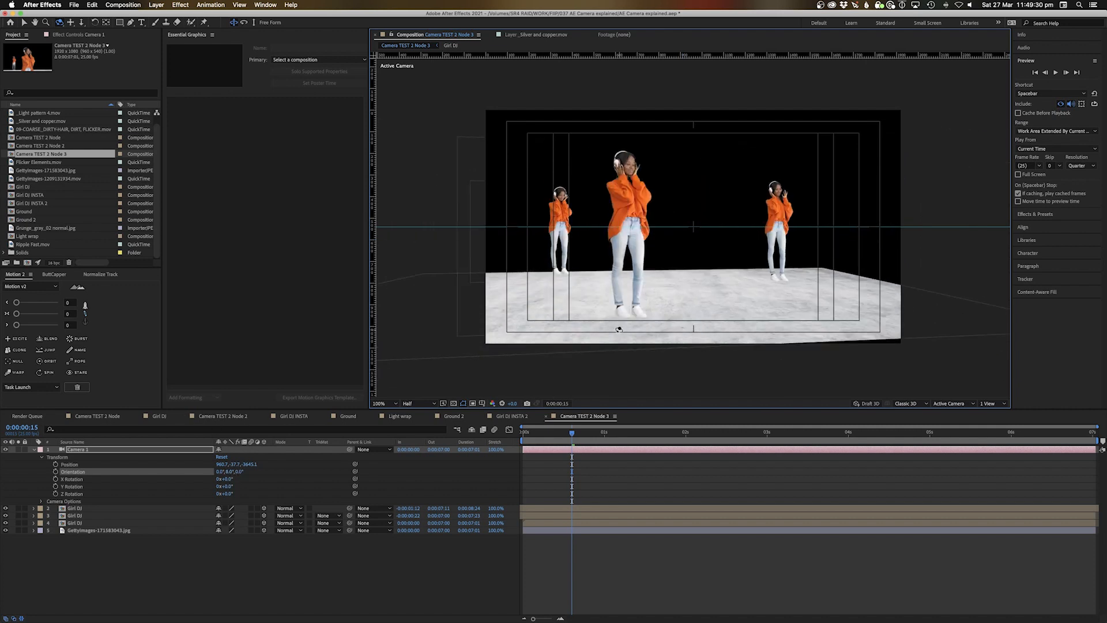
{"action": "key", "text": "super+z"}
{"action": "mouse_move", "coordinate": [685, 247]}
{"action": "left_mouse_down"}
{"action": "mouse_move", "coordinate": [684, 236]}
{"action": "mouse_move", "coordinate": [690, 279]}
{"action": "mouse_move", "coordinate": [681, 254]}
{"action": "left_mouse_up"}
{"action": "key", "text": "super+z"}
{"action": "mouse_move", "coordinate": [231, 496]}
{"action": "left_mouse_down"}
{"action": "mouse_move", "coordinate": [221, 496]}
{"action": "mouse_move", "coordinate": [241, 495]}
{"action": "left_mouse_up"}
{"action": "key", "text": "super+z"}
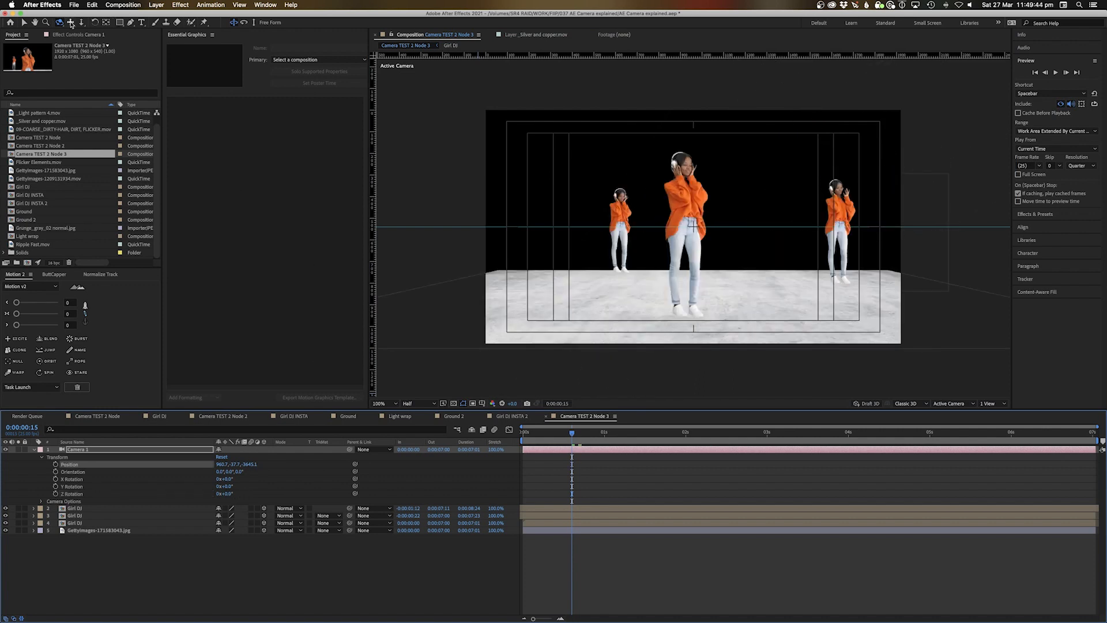
Try orbiting Camera 1 again with the Free Form constraint, and undo the movement.
{"action": "left_click_drag", "start_coordinate": [655, 253], "coordinate": [686, 262]}
{"action": "key", "text": "super+z"}
{"action": "key", "text": "super+z"}
{"action": "left_click", "coordinate": [235, 24]}
{"action": "key", "text": "super+z"}
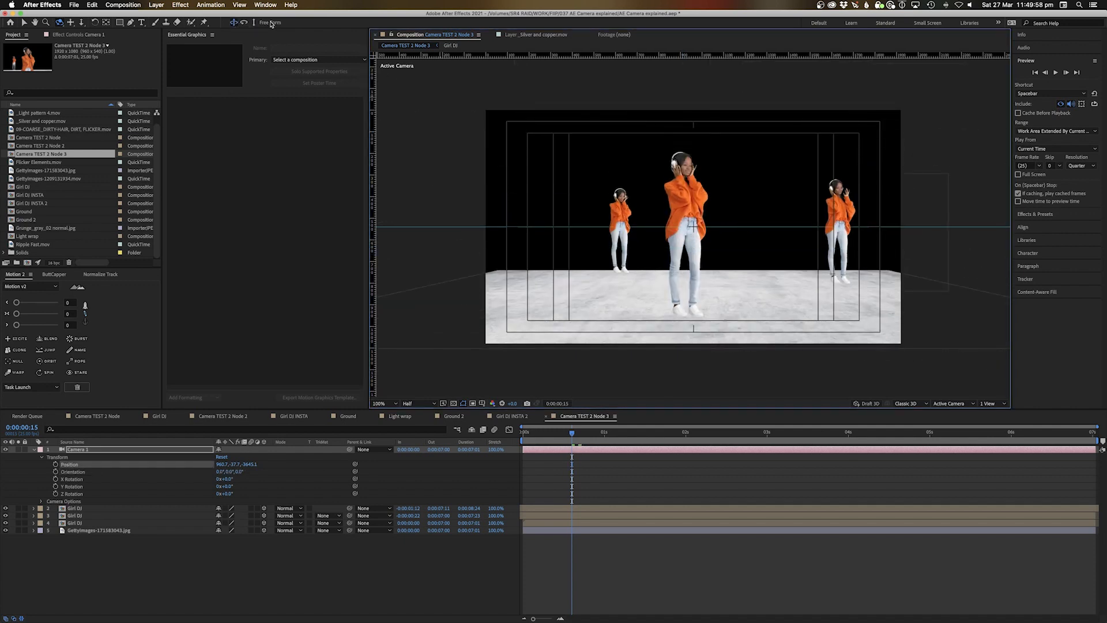
Try moving Camera 1 sideways and vertically with the pan tool, and undo the moves.
{"action": "left_click", "coordinate": [71, 23]}
{"action": "left_click_drag", "start_coordinate": [686, 261], "coordinate": [621, 256]}
{"action": "left_click_drag", "start_coordinate": [617, 237], "coordinate": [921, 259]}
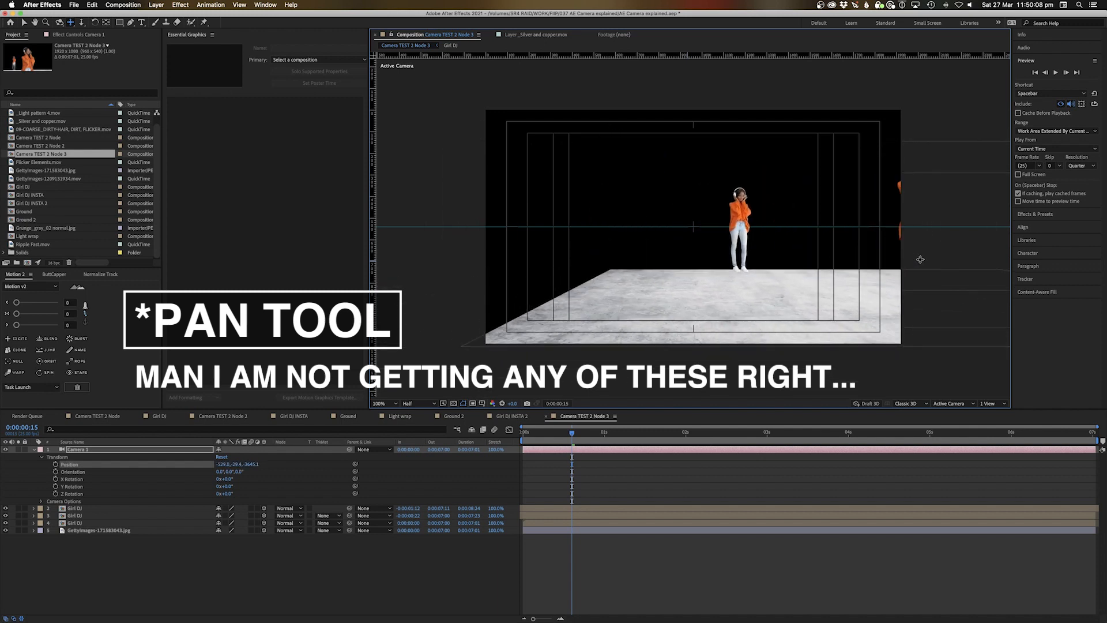
{"action": "left_click_drag", "start_coordinate": [723, 265], "coordinate": [541, 264]}
{"action": "left_click_drag", "start_coordinate": [761, 261], "coordinate": [720, 262]}
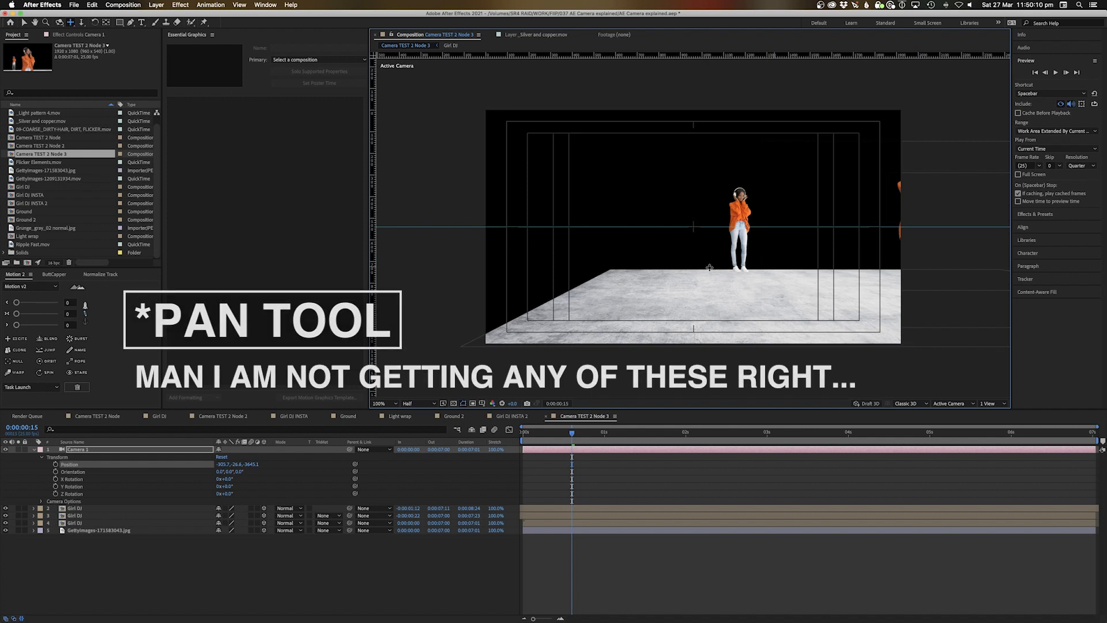
{"action": "key", "text": "super+z"}
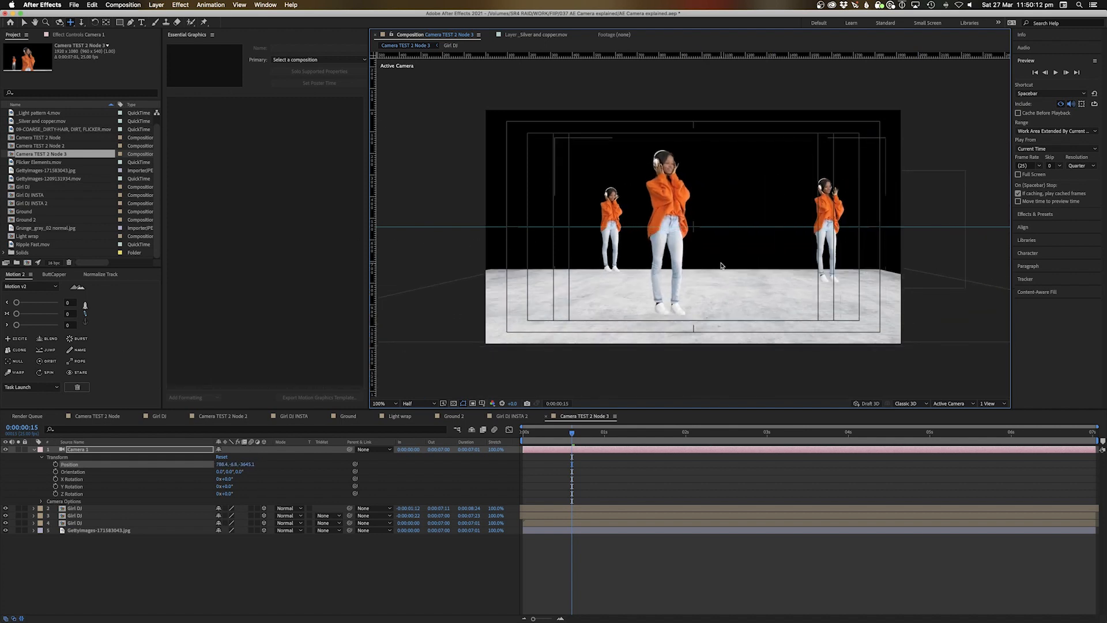
{"action": "key", "text": "super+z"}
{"action": "key", "text": "super+z"}
{"action": "left_click_drag", "start_coordinate": [699, 288], "coordinate": [697, 329]}
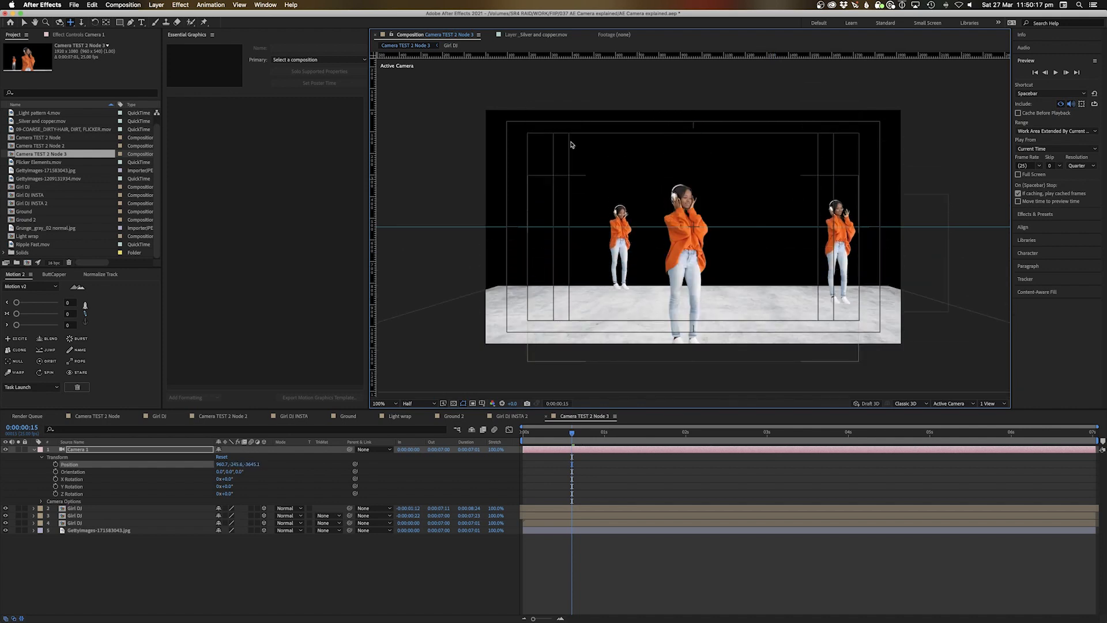
{"action": "key", "text": "super+z"}
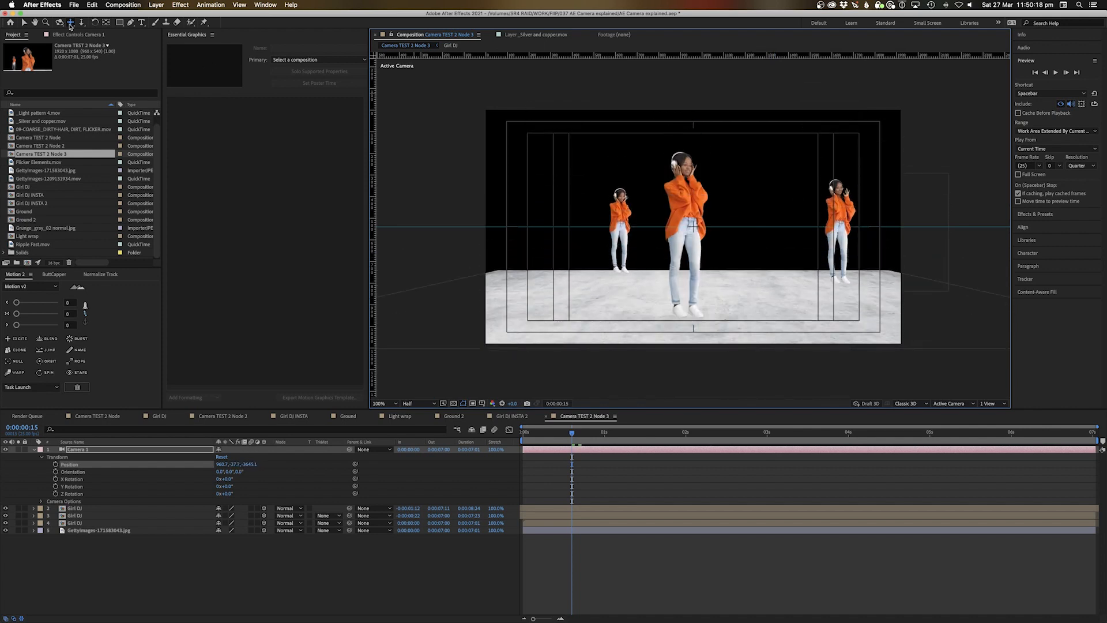
Switch to the other pan tool variant, try moving Camera 1 with it, and undo the move.
{"action": "left_click_drag", "start_coordinate": [70, 25], "coordinate": [123, 36]}
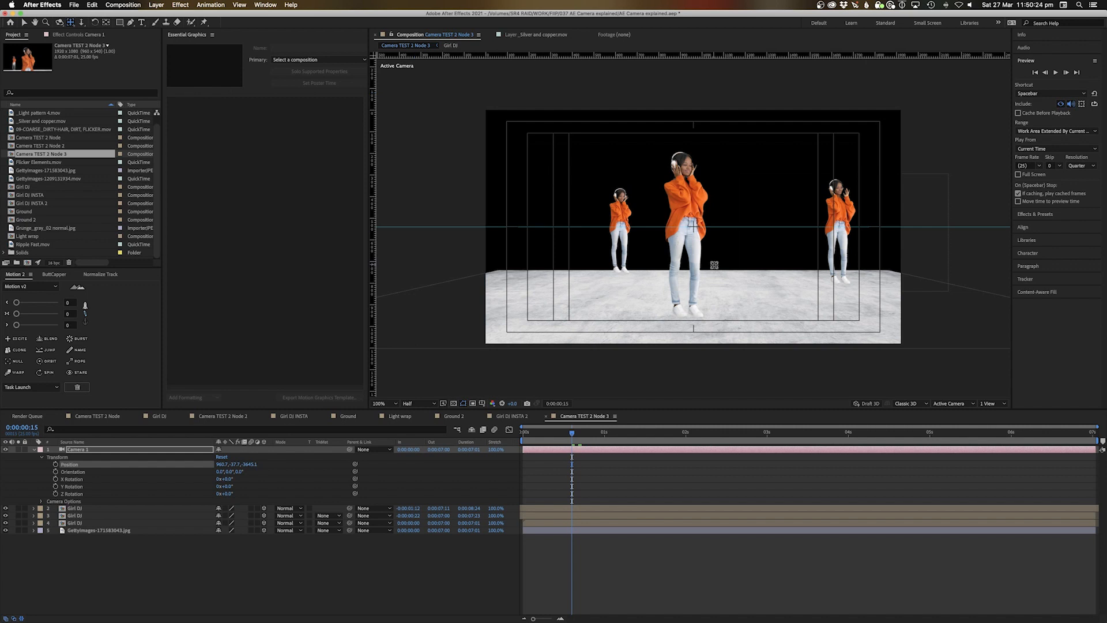
{"action": "left_click_drag", "start_coordinate": [690, 254], "coordinate": [719, 267]}
{"action": "key", "text": "super+z"}
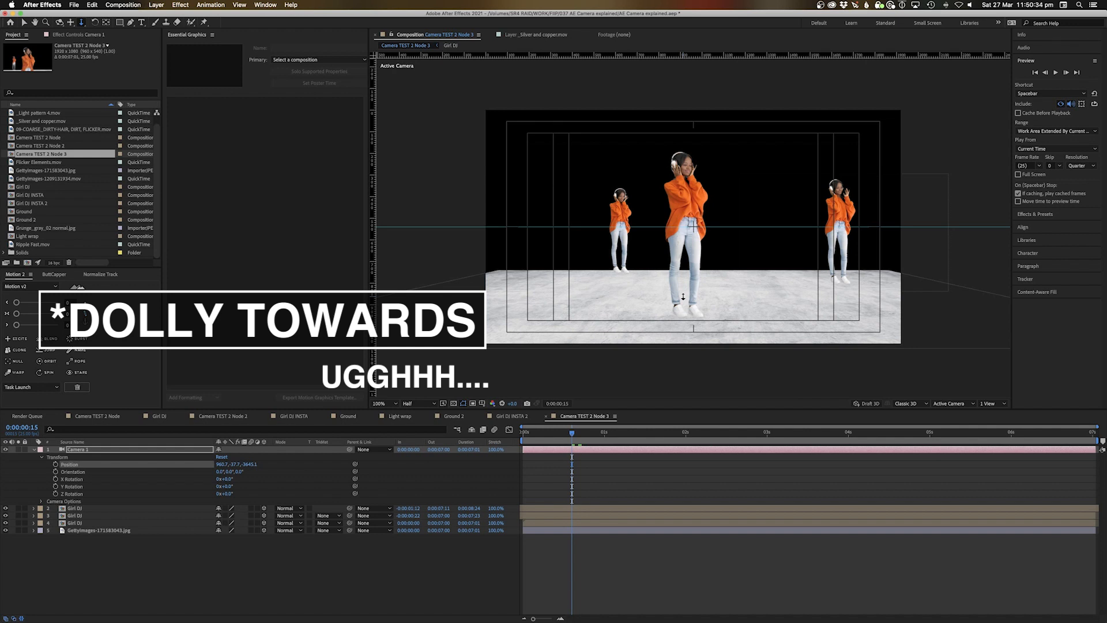
Try dollying Camera 1 at the central woman's feet and panning it sideways, undoing each move.
{"action": "left_click_drag", "start_coordinate": [684, 296], "coordinate": [686, 326]}
{"action": "key", "text": "super+z"}
{"action": "left_click", "coordinate": [69, 22]}
{"action": "left_click_drag", "start_coordinate": [629, 262], "coordinate": [593, 252]}
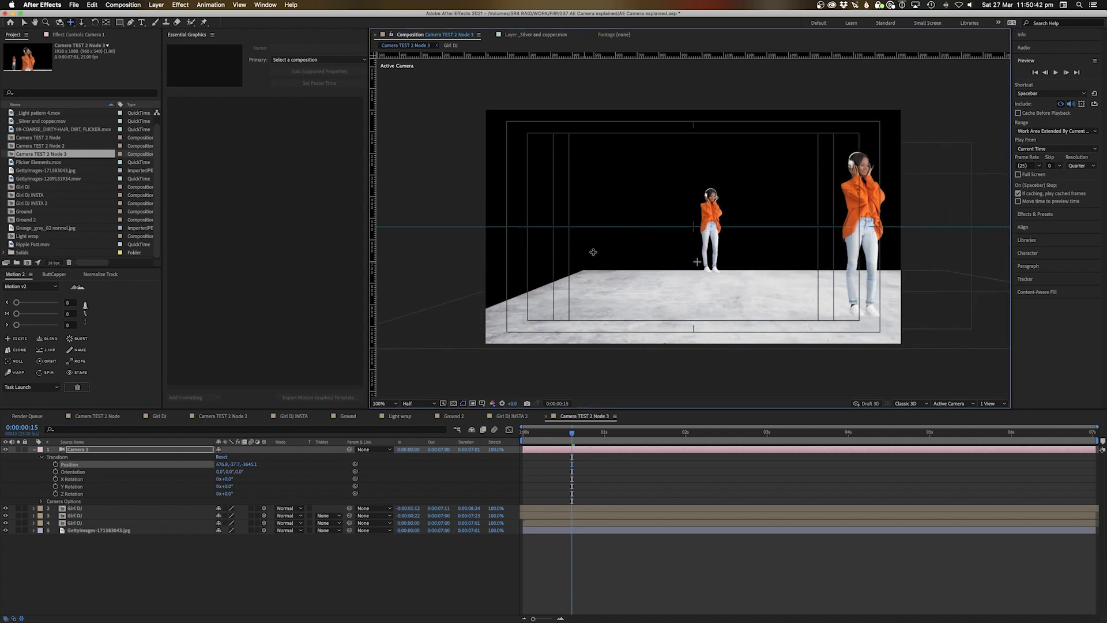
{"action": "key", "text": "super+z"}
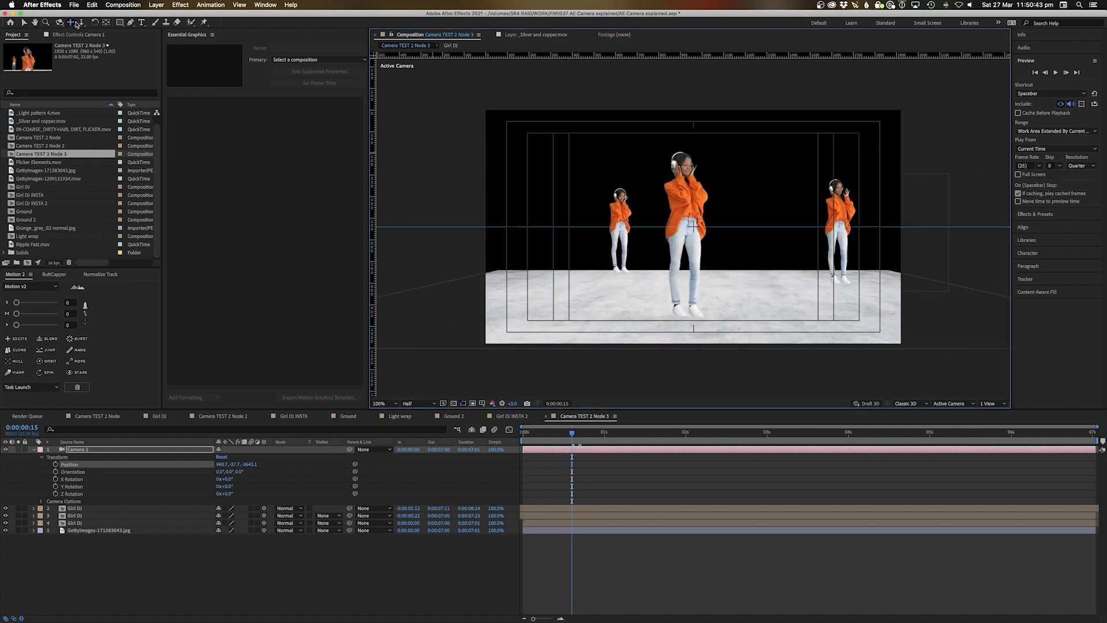
Try dollying Camera 1 from the central woman's legs, and undo the move.
{"action": "left_click", "coordinate": [81, 22]}
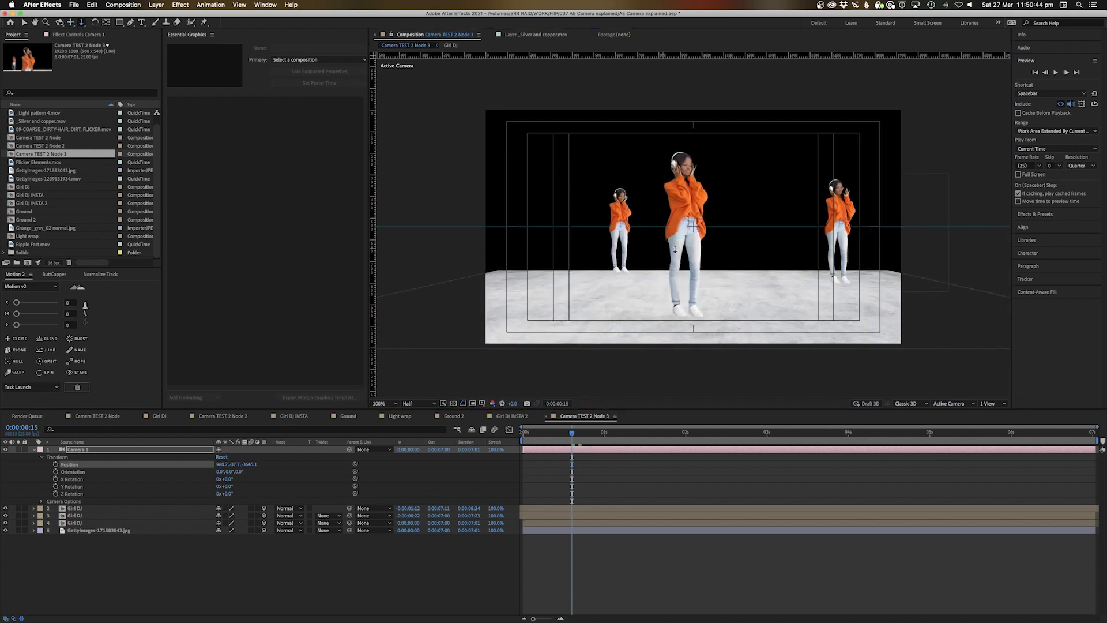
{"action": "left_click_drag", "start_coordinate": [693, 281], "coordinate": [692, 216]}
{"action": "key", "text": "super+z"}
Try the Dolly Towards Cursor tool on the central woman and on the left background woman, undoing each move.
{"action": "left_click_drag", "start_coordinate": [81, 24], "coordinate": [119, 26]}
{"action": "left_click_drag", "start_coordinate": [687, 241], "coordinate": [684, 203]}
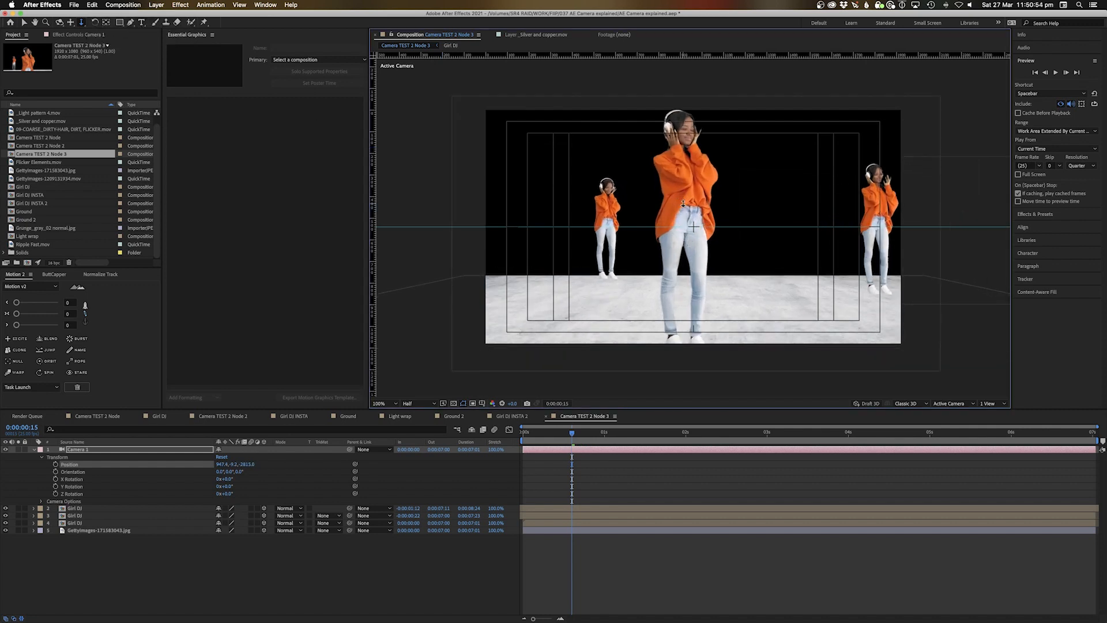
{"action": "key", "text": "super+z"}
{"action": "left_click_drag", "start_coordinate": [685, 162], "coordinate": [681, 100]}
{"action": "key", "text": "super+z"}
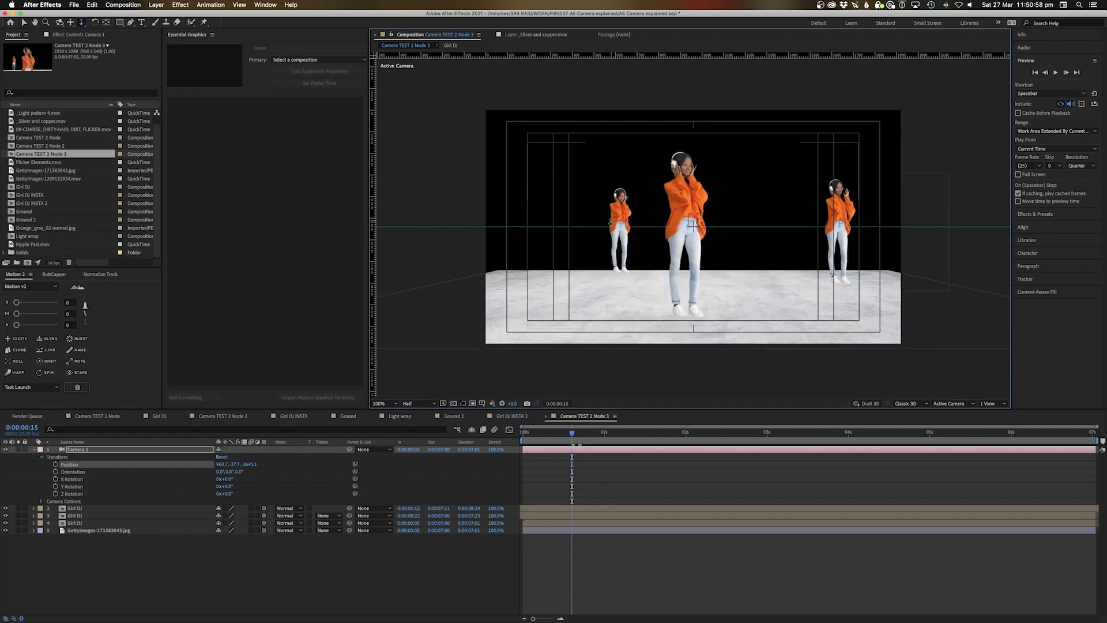
{"action": "left_click_drag", "start_coordinate": [616, 205], "coordinate": [618, 136]}
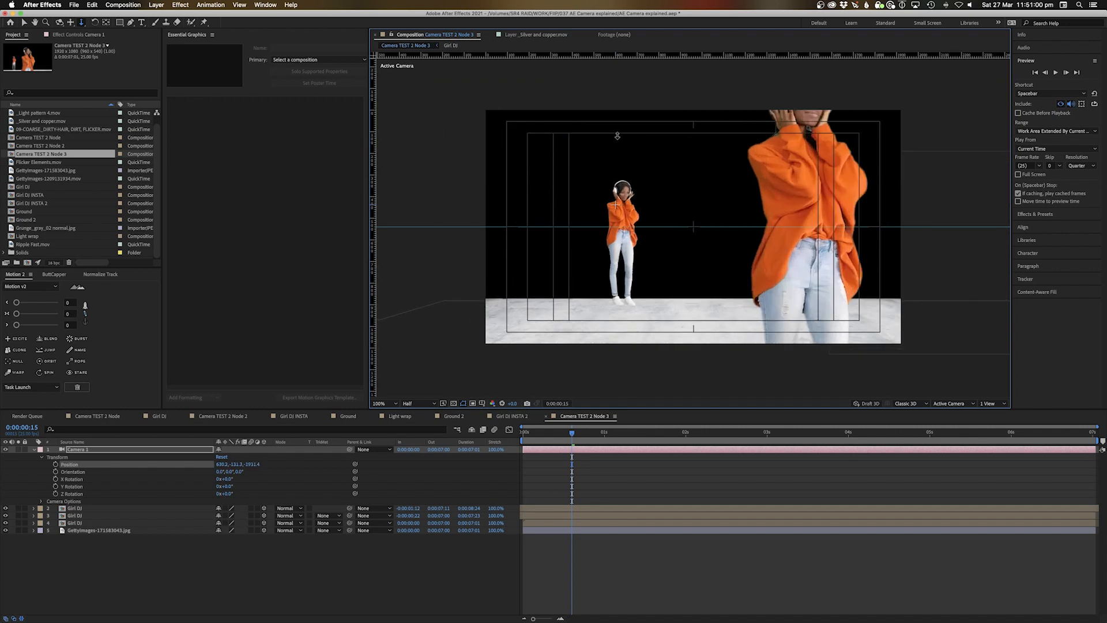
{"action": "key", "text": "super+z"}
Try the Dolly to Cursor tool on the central woman's head, and undo the move.
{"action": "left_click", "coordinate": [82, 25]}
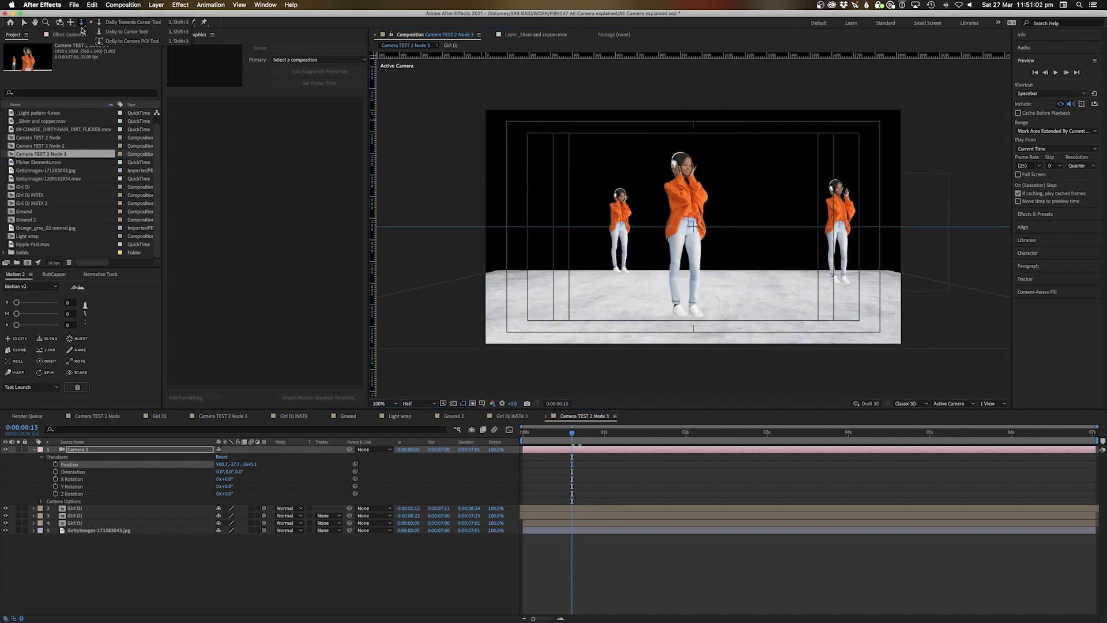
{"action": "left_click", "coordinate": [108, 33]}
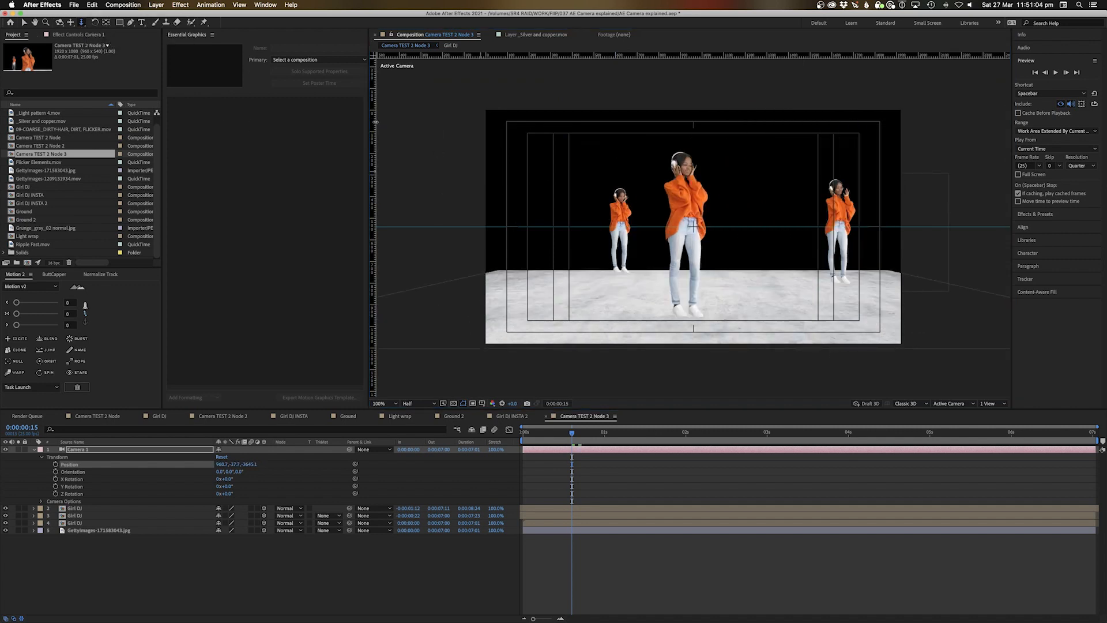
{"action": "left_click_drag", "start_coordinate": [682, 172], "coordinate": [685, 124]}
{"action": "key", "text": "super+z"}
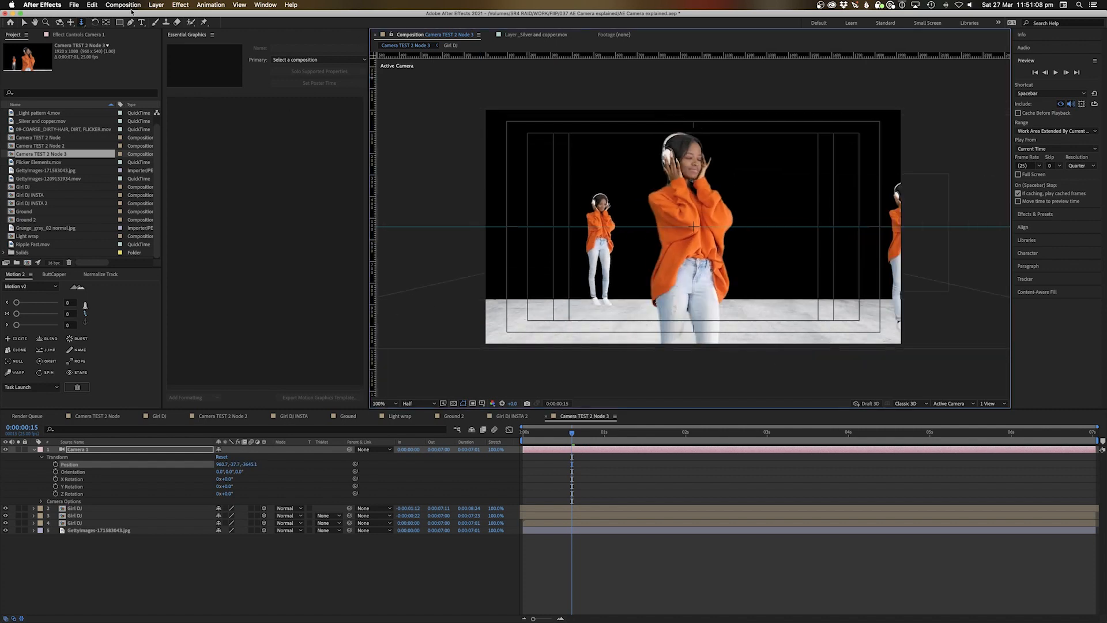
Try the Dolly to Camera POI tool from the central woman's legs and from the empty background, undoing the first move.
{"action": "left_click", "coordinate": [83, 23]}
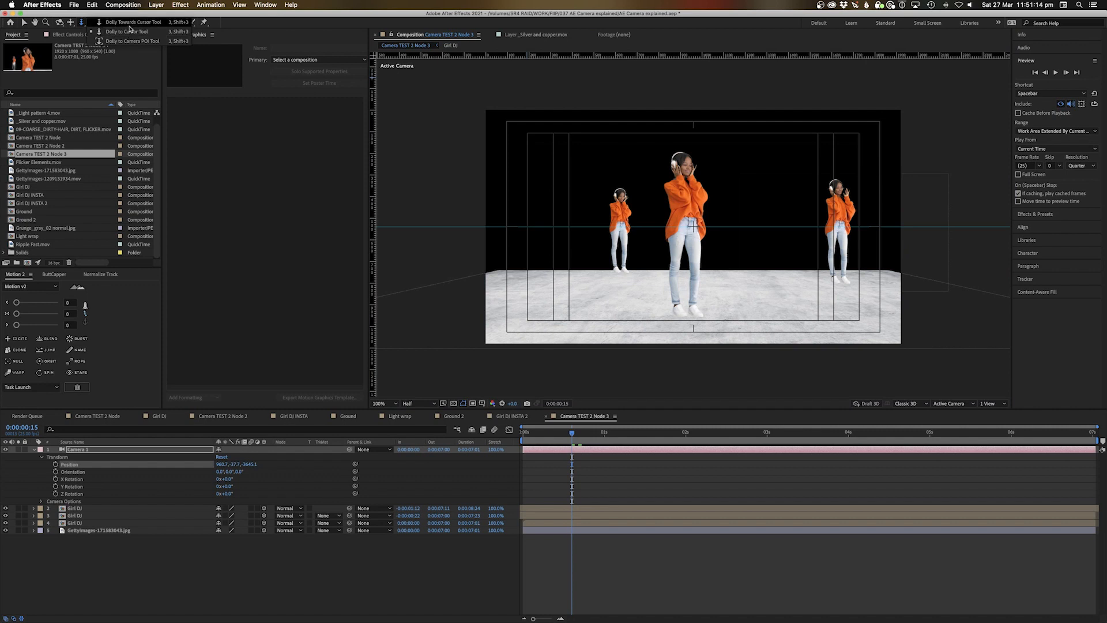
{"action": "left_click", "coordinate": [131, 27]}
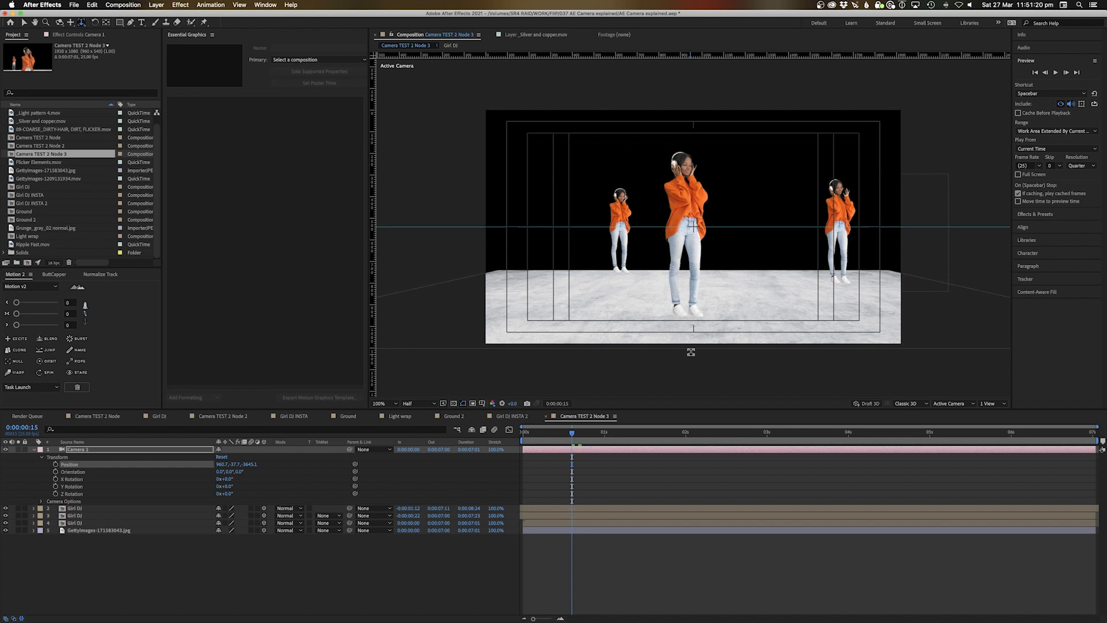
{"action": "left_click_drag", "start_coordinate": [688, 269], "coordinate": [691, 243]}
{"action": "key", "text": "super+z"}
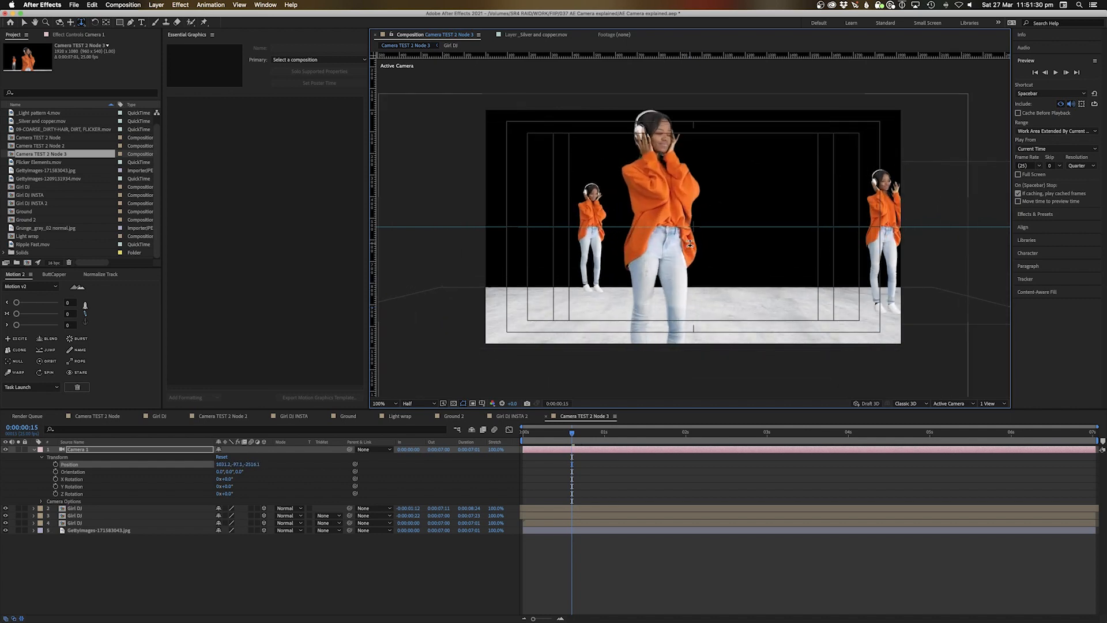
{"action": "key", "text": "super+z"}
{"action": "left_click_drag", "start_coordinate": [559, 152], "coordinate": [553, 101]}
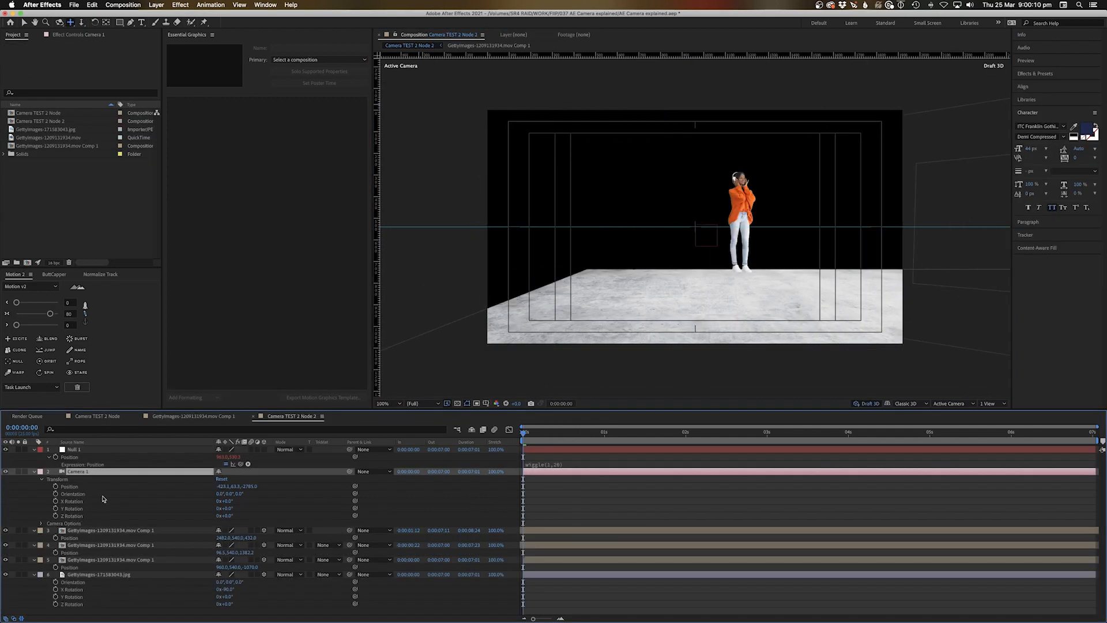
Animate Camera 1's X position from a keyframe at the start to a new value at 0:00:07:00, and preview the movement.
{"action": "left_click", "coordinate": [77, 488]}
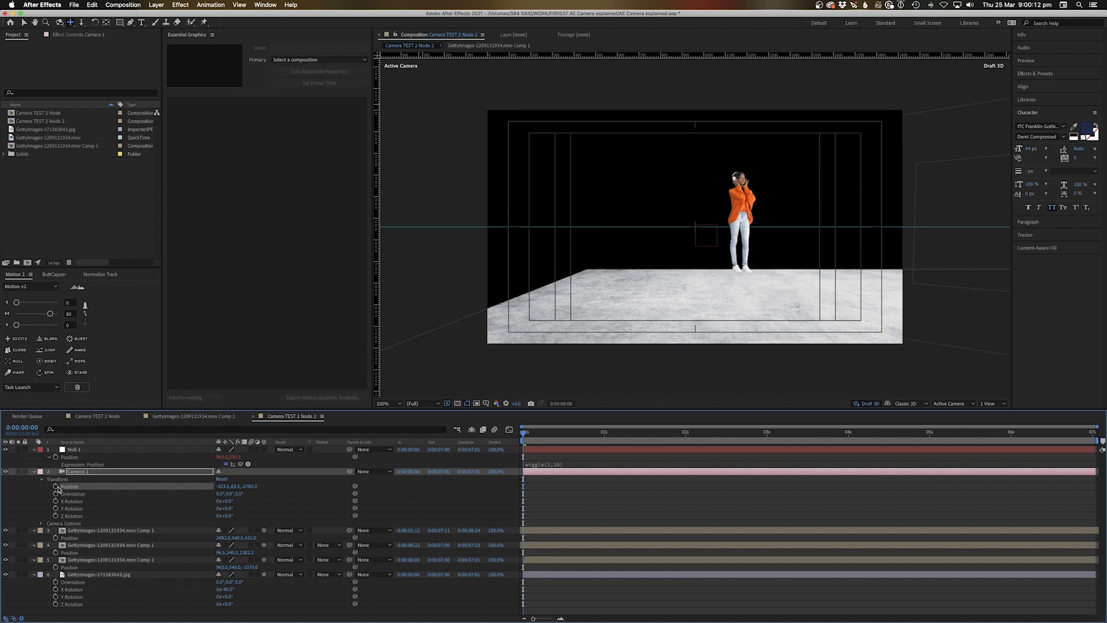
{"action": "left_click_drag", "start_coordinate": [1019, 435], "coordinate": [1095, 435]}
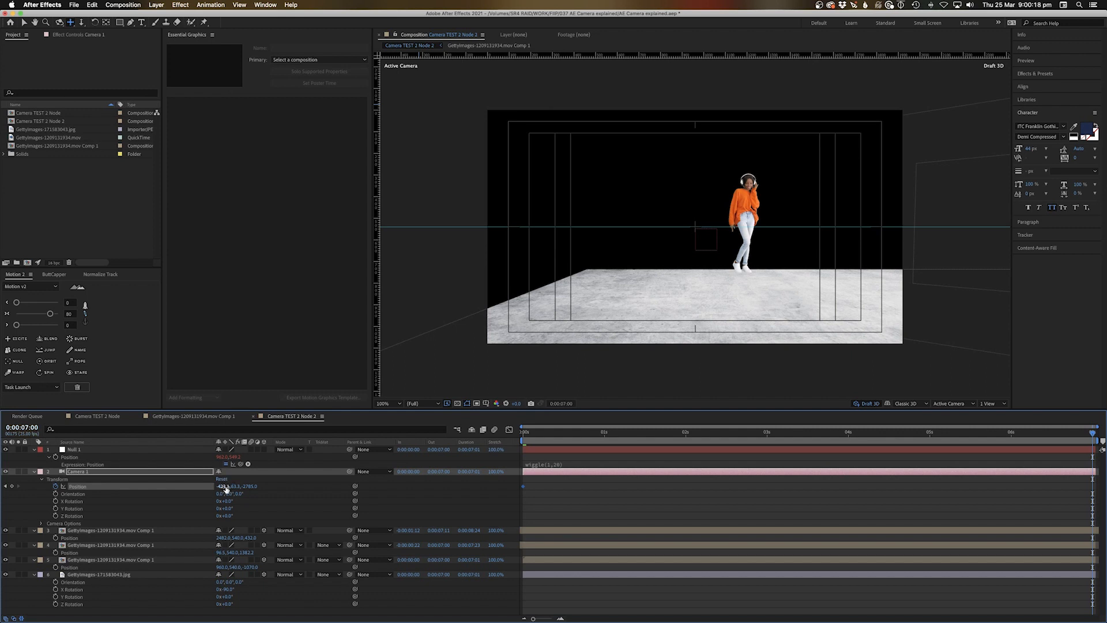
{"action": "key", "text": "Home"}
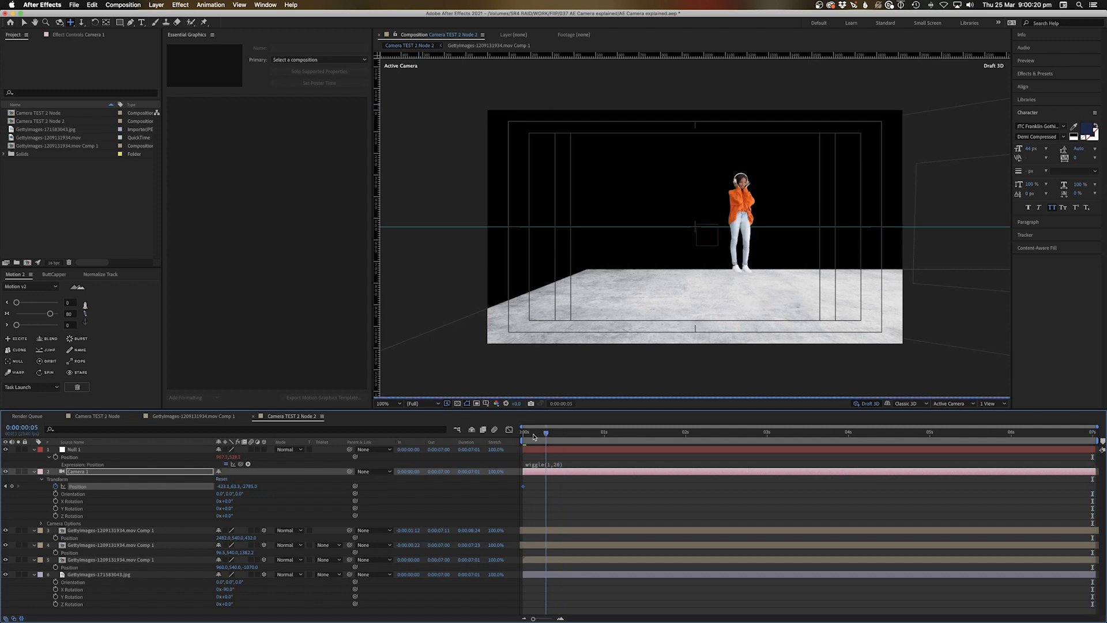
{"action": "key", "text": "End"}
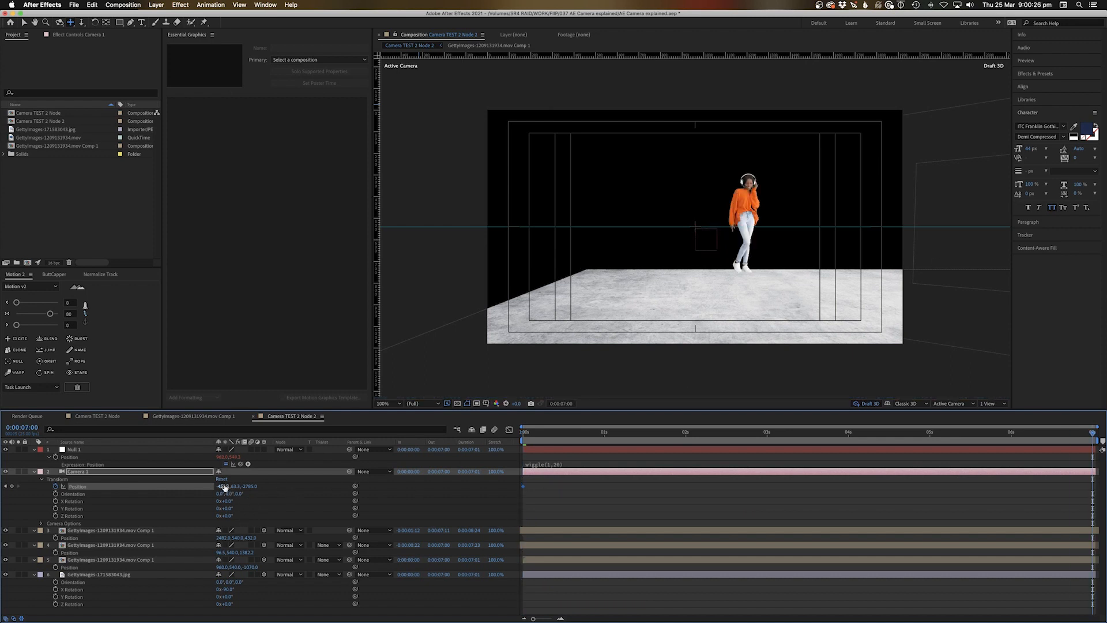
{"action": "left_click_drag", "start_coordinate": [227, 489], "coordinate": [346, 487]}
{"action": "key", "text": "space"}
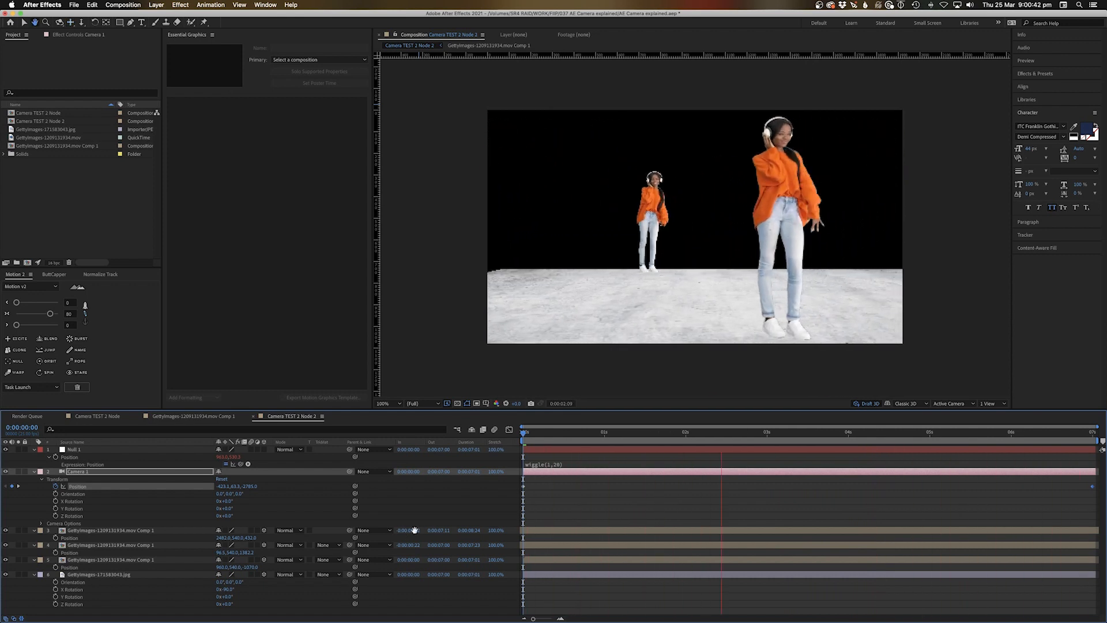
{"action": "key", "text": "space"}
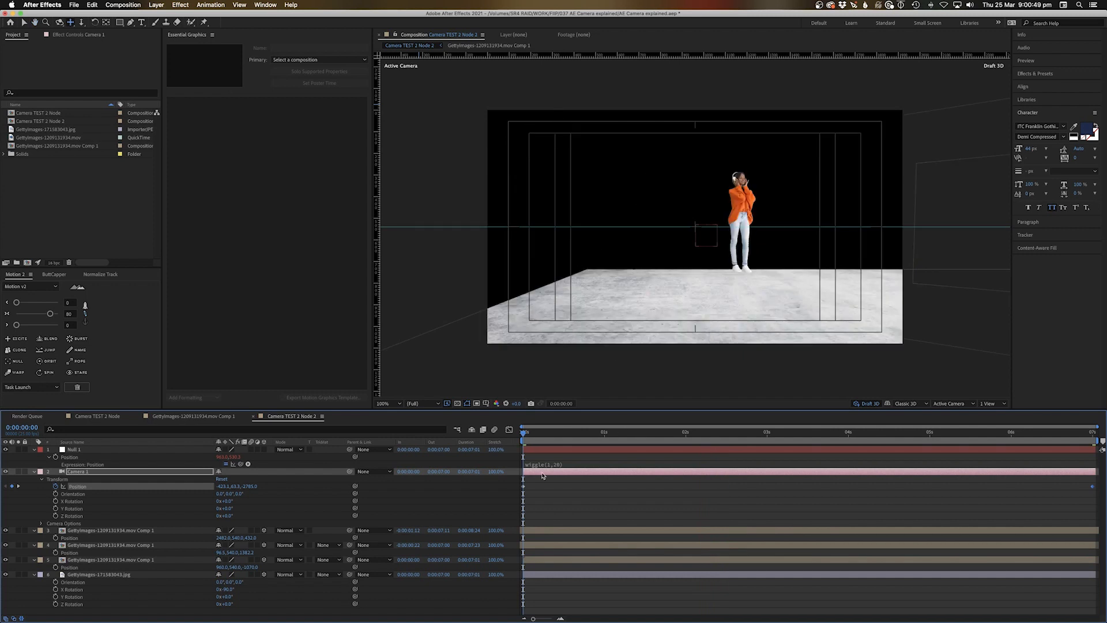
Reset Camera 1's Position keyframes to a single one at the start, and pan the camera sideways at 0:00:07:00 with the pan tool.
{"action": "left_click", "coordinate": [56, 487]}
{"action": "left_click", "coordinate": [56, 487]}
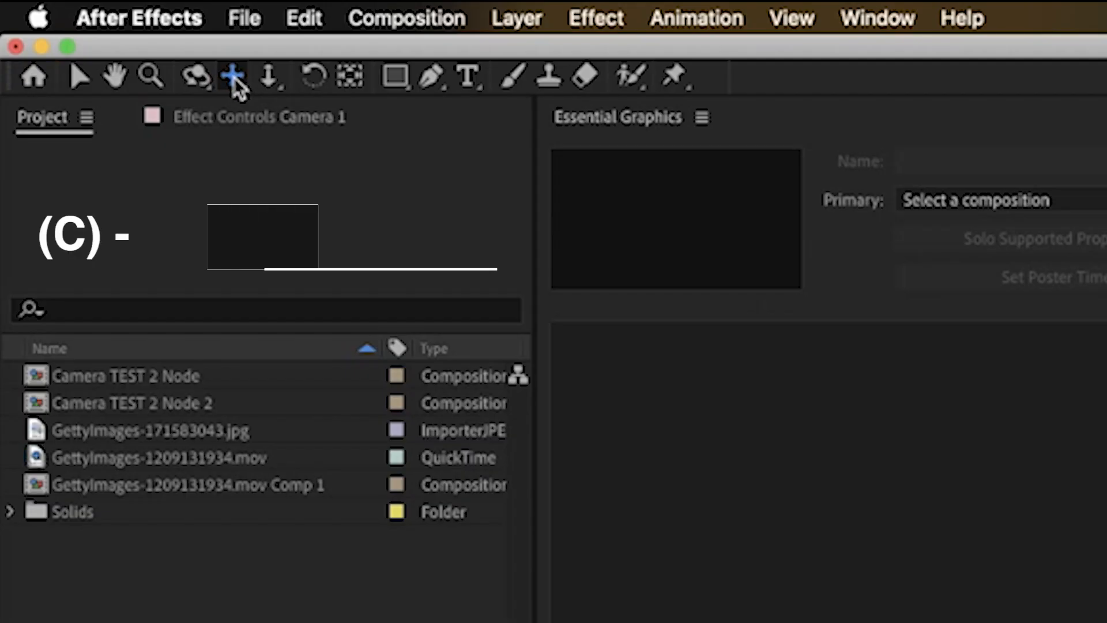
{"action": "left_click_drag", "start_coordinate": [72, 23], "coordinate": [107, 25]}
{"action": "left_click_drag", "start_coordinate": [355, 84], "coordinate": [445, 86]}
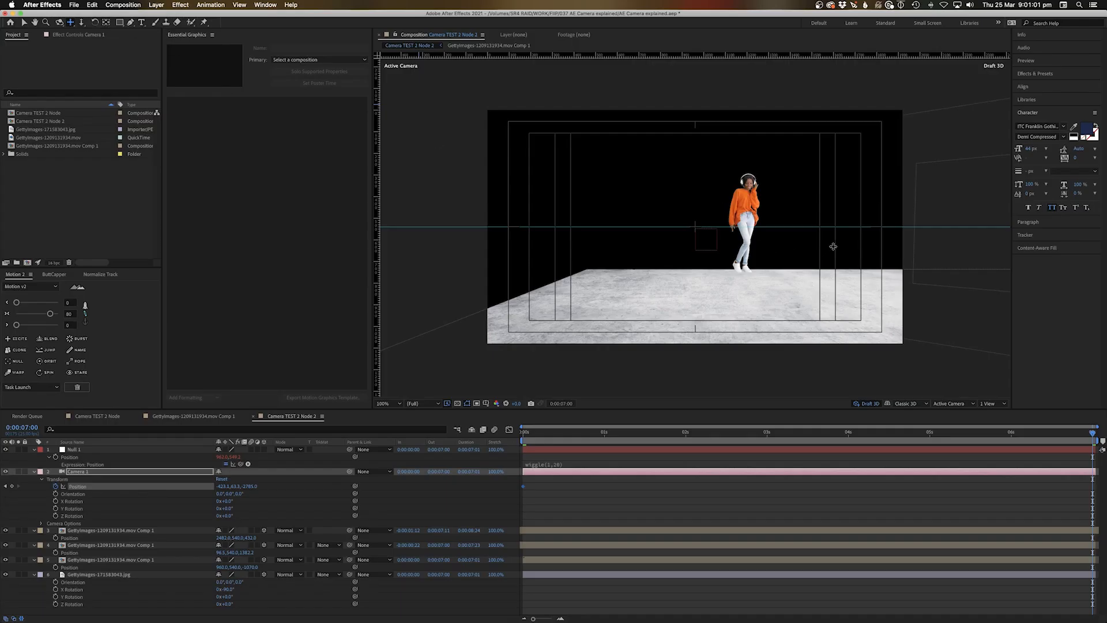
{"action": "left_click_drag", "start_coordinate": [833, 246], "coordinate": [426, 246]}
{"action": "left_click", "coordinate": [536, 438]}
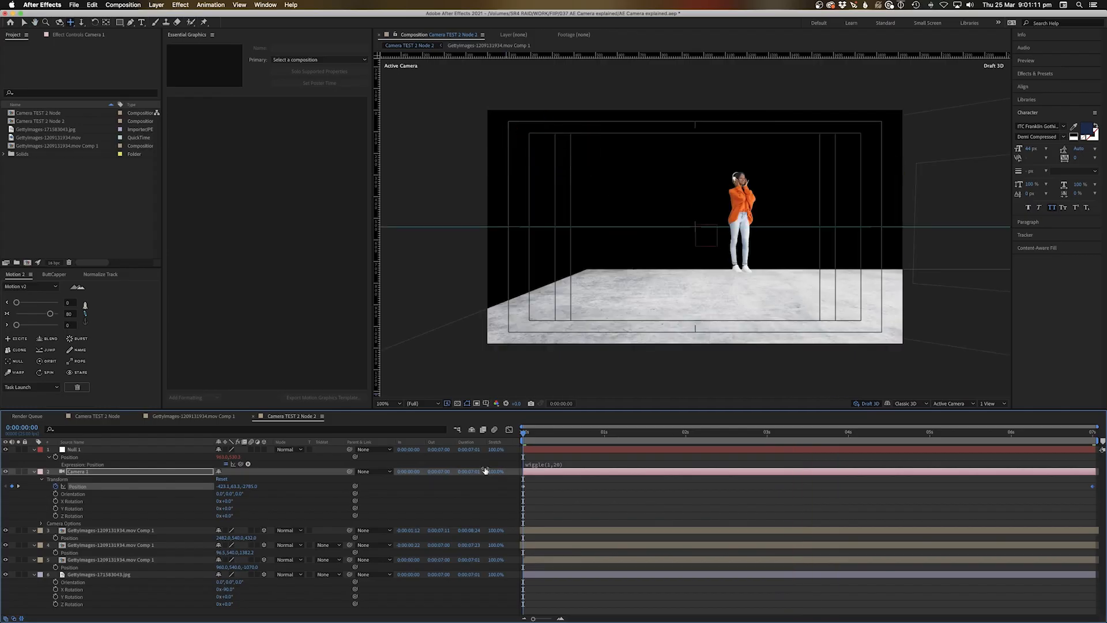
Reopen the Camera TEST 2 Node 2 composition and collapse the properties of all its layers.
{"action": "left_click", "coordinate": [89, 209]}
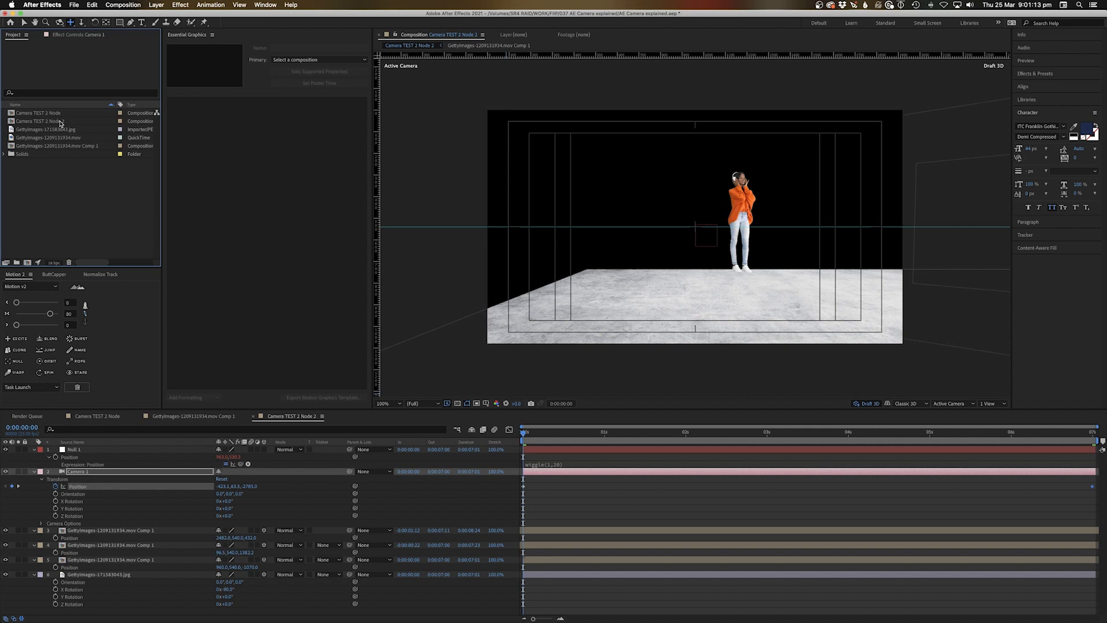
{"action": "double_click", "coordinate": [60, 122]}
{"action": "key", "text": "super+a"}
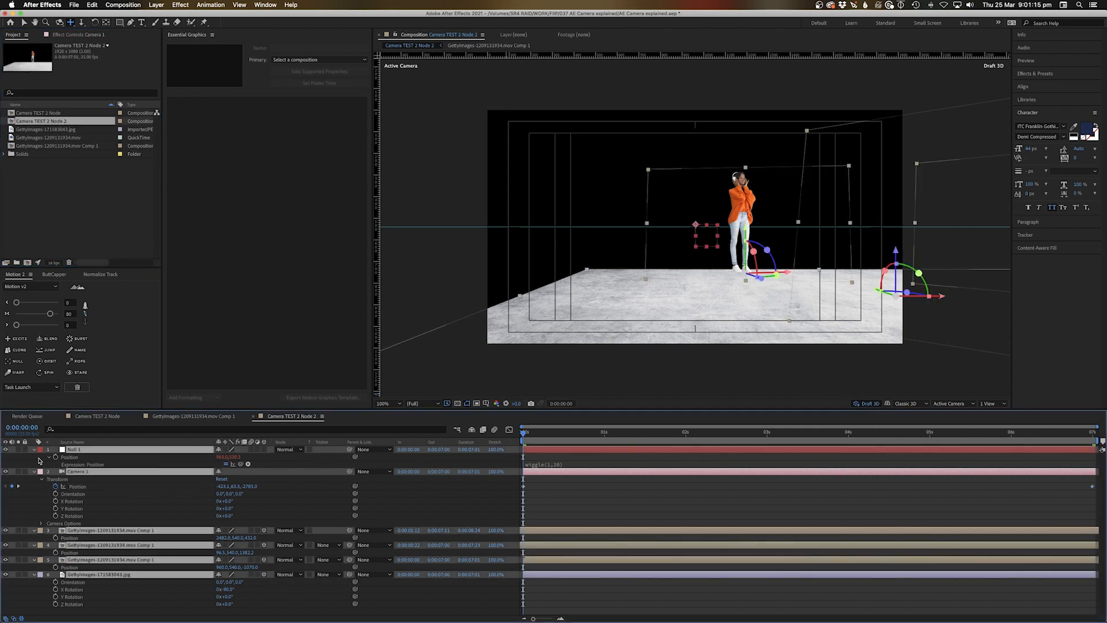
{"action": "left_click", "coordinate": [34, 450]}
{"action": "left_click", "coordinate": [64, 547]}
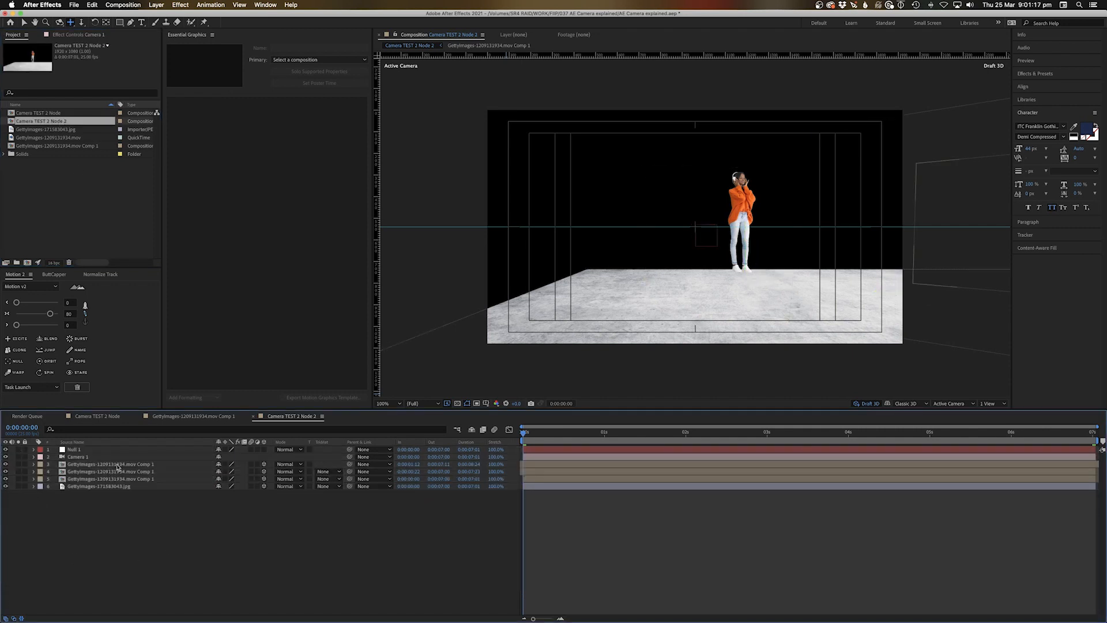
{"action": "left_click", "coordinate": [88, 458]}
{"action": "left_click", "coordinate": [594, 524]}
{"action": "right_click", "coordinate": [591, 517]}
{"action": "mouse_move", "coordinate": [615, 521]}
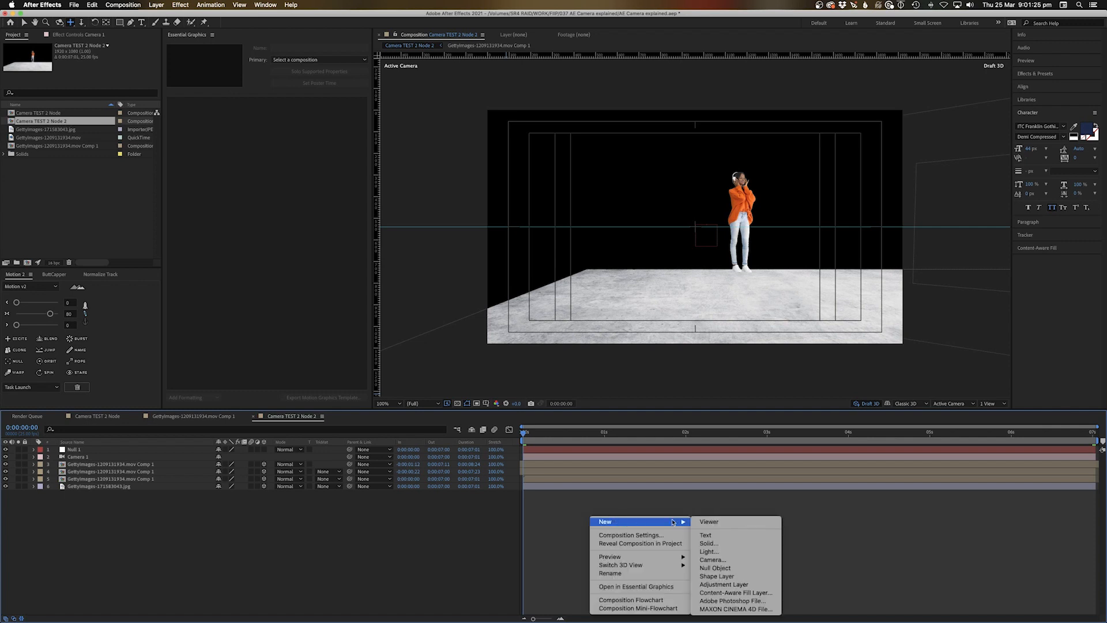
{"action": "left_click", "coordinate": [712, 560]}
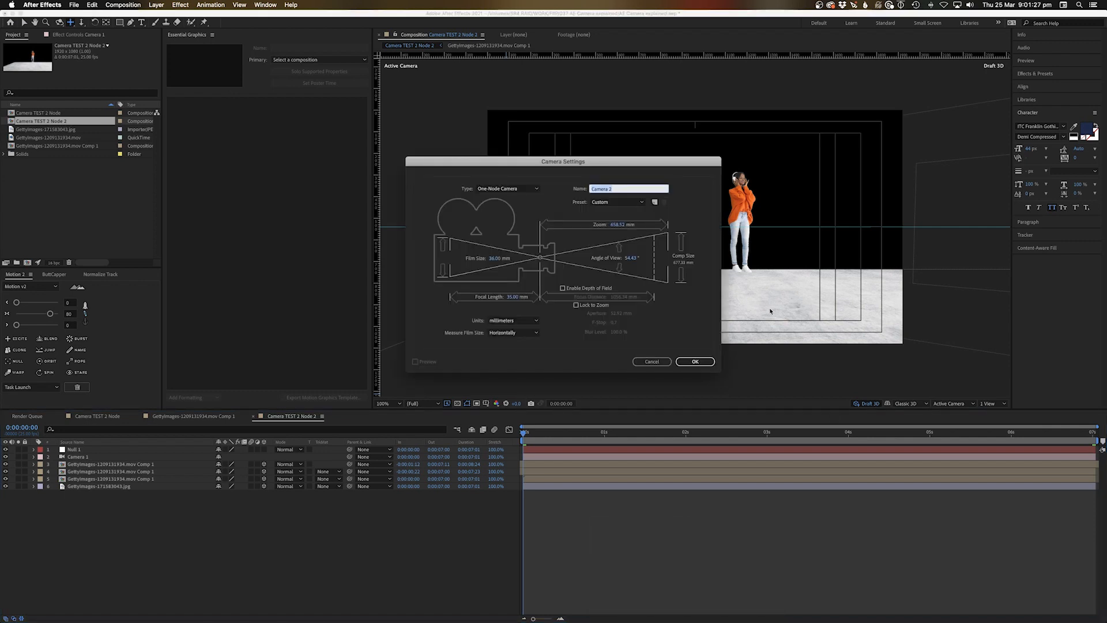
{"action": "left_click", "coordinate": [654, 361]}
Delete the Camera 1 and Null 1 layers from the composition.
{"action": "left_click", "coordinate": [593, 460]}
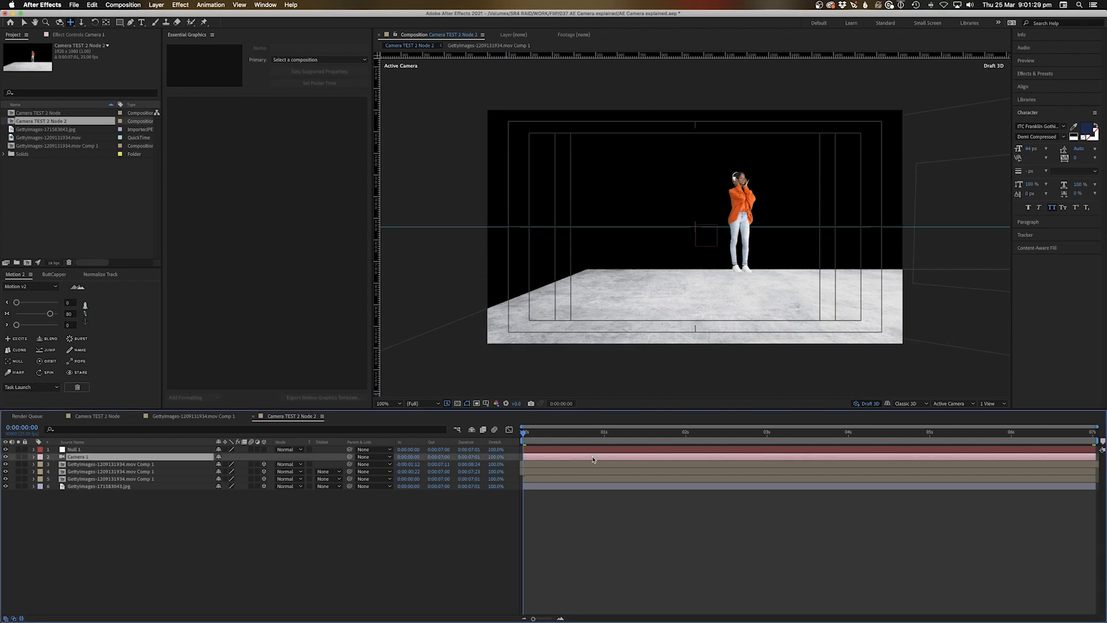
{"action": "key", "text": "Delete"}
{"action": "left_click", "coordinate": [594, 453]}
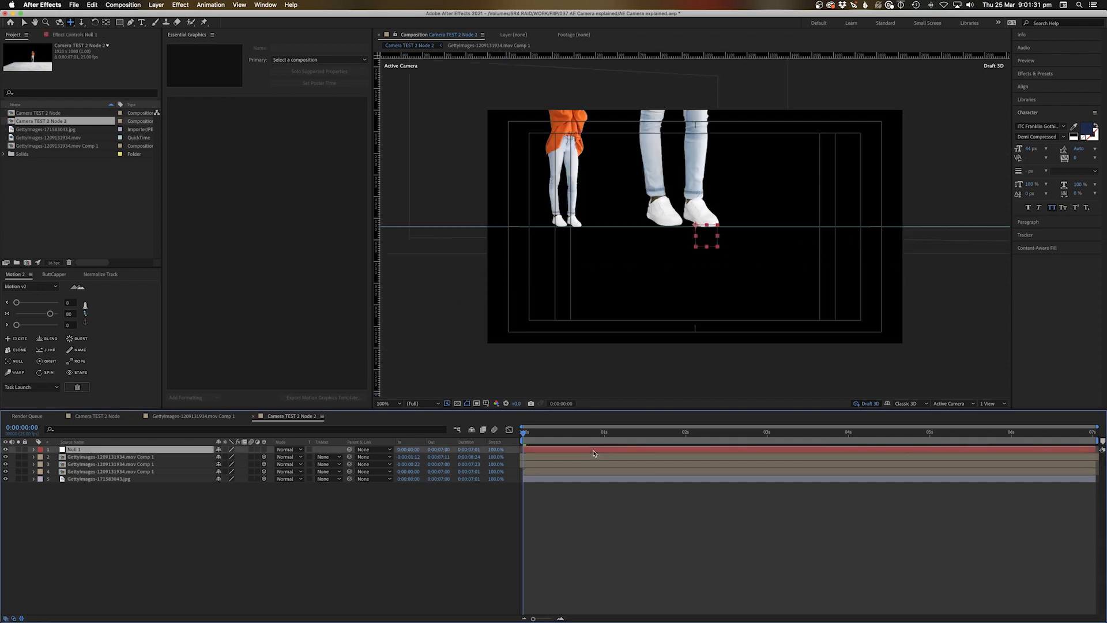
{"action": "key", "text": "Delete"}
Create a new Two-Node Camera named Camera 1 with a 35 mm focal length.
{"action": "right_click", "coordinate": [585, 497]}
{"action": "mouse_move", "coordinate": [629, 503]}
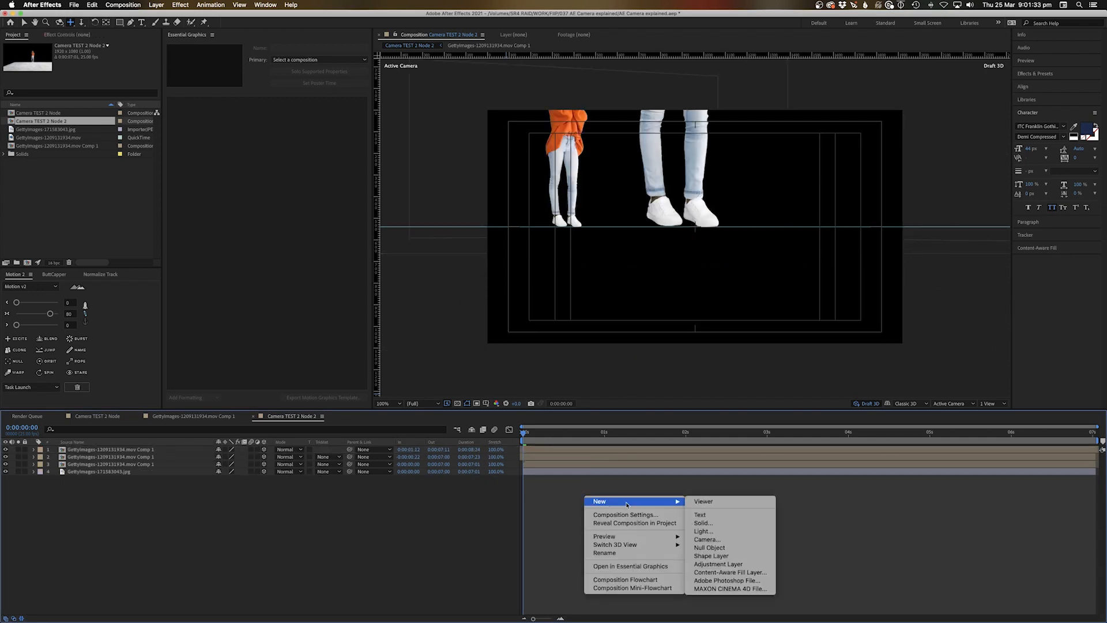
{"action": "left_click", "coordinate": [721, 540]}
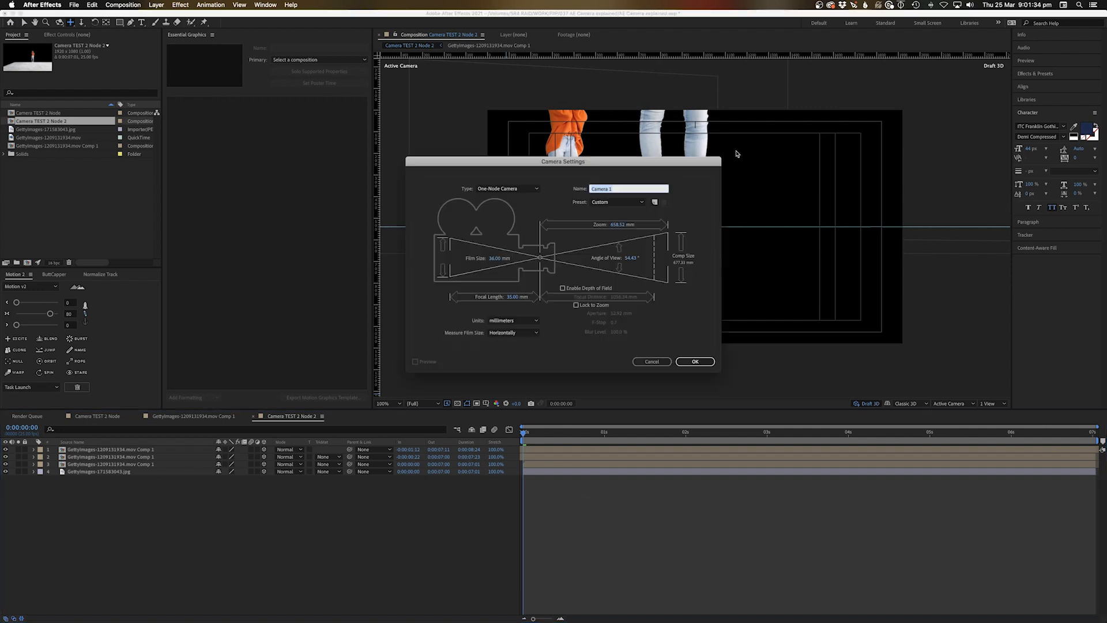
{"action": "left_click", "coordinate": [526, 190]}
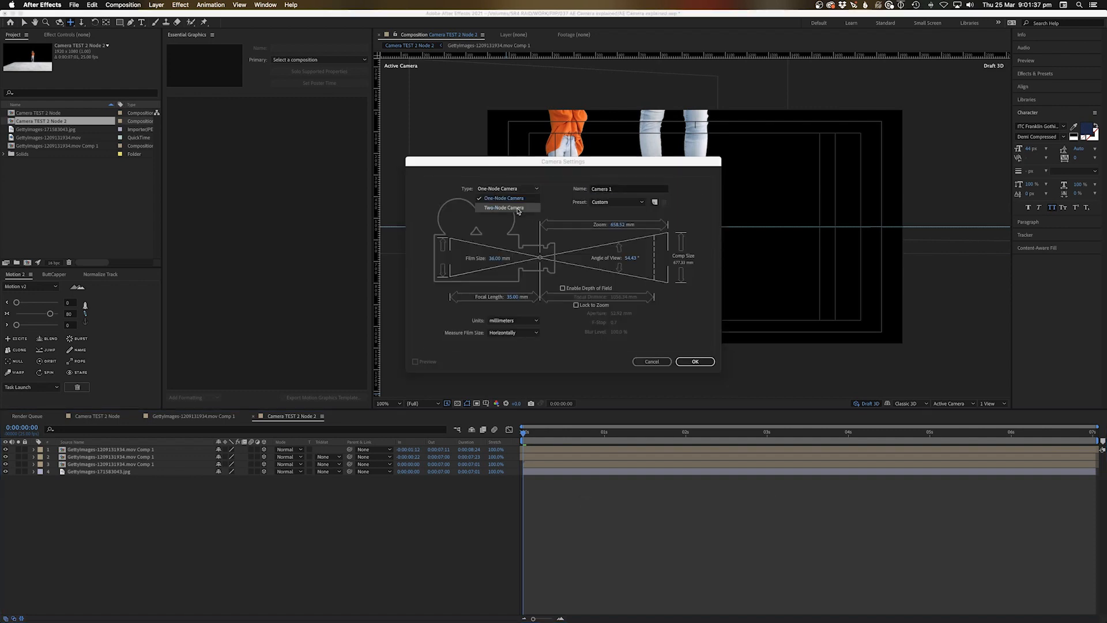
{"action": "left_click", "coordinate": [518, 209]}
{"action": "left_click", "coordinate": [692, 363]}
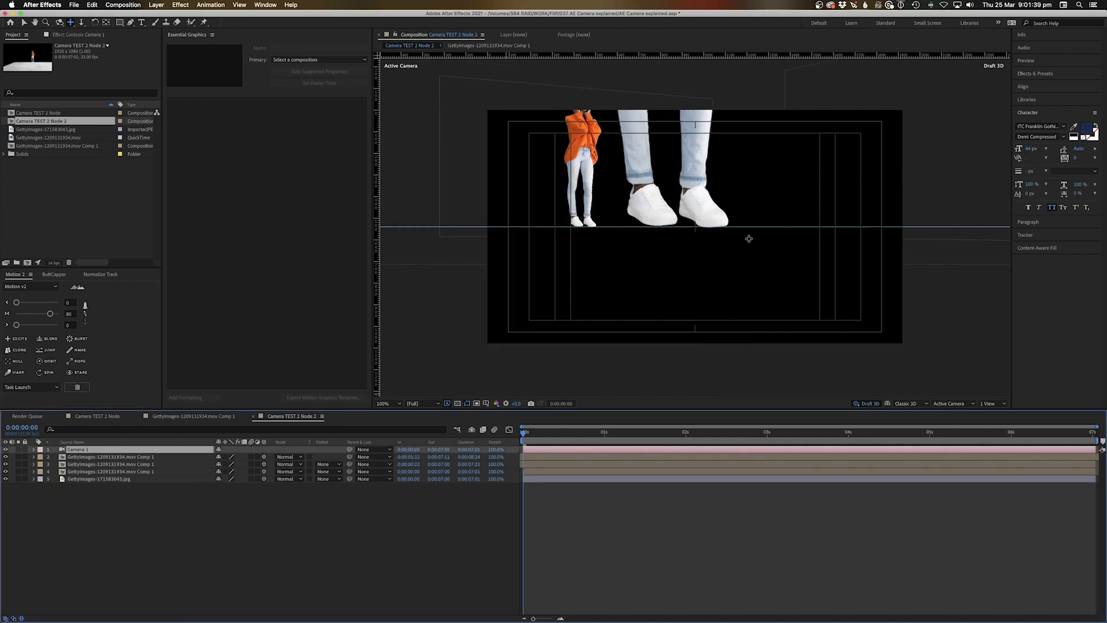
Pan Camera 1 upward and dolly it back to frame all three women standing on the floor.
{"action": "left_click_drag", "start_coordinate": [713, 152], "coordinate": [712, 169]}
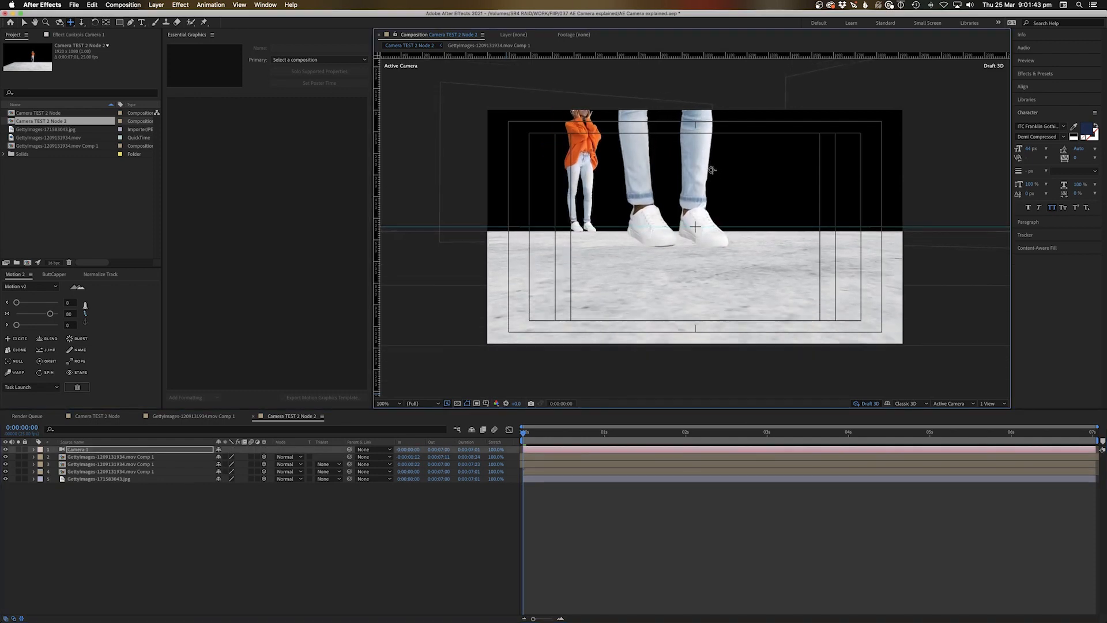
{"action": "key", "text": "c"}
{"action": "key", "text": "c"}
{"action": "key", "text": "c"}
{"action": "key", "text": "c"}
{"action": "left_click", "coordinate": [82, 22]}
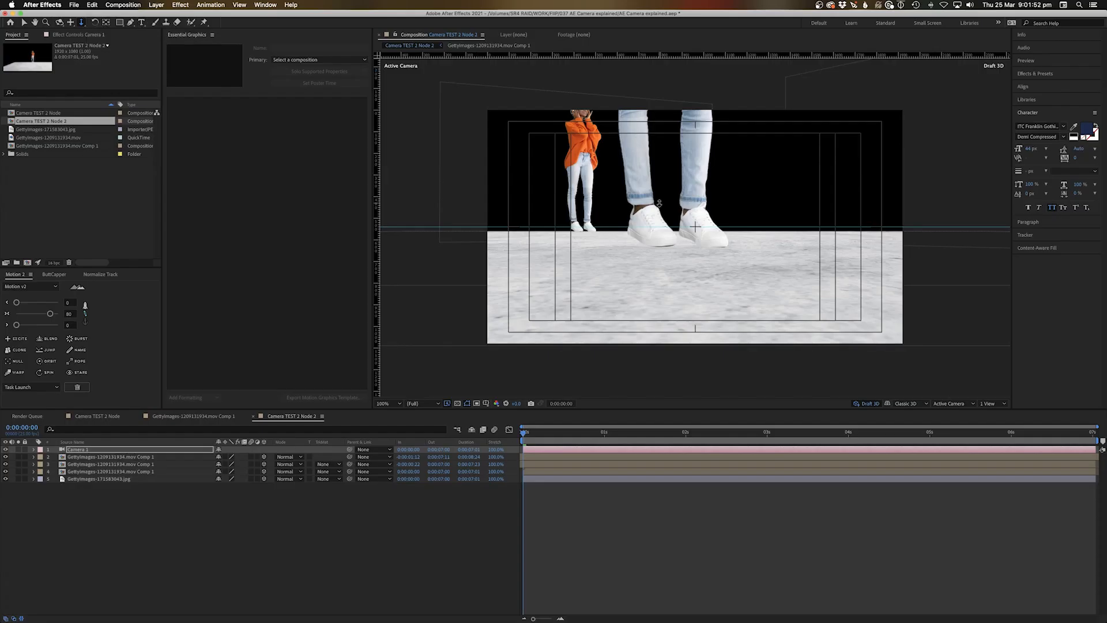
{"action": "left_click", "coordinate": [703, 203]}
{"action": "left_click_drag", "start_coordinate": [703, 202], "coordinate": [704, 228]}
{"action": "key", "text": "c"}
{"action": "key", "text": "c"}
{"action": "left_click_drag", "start_coordinate": [699, 185], "coordinate": [700, 270]}
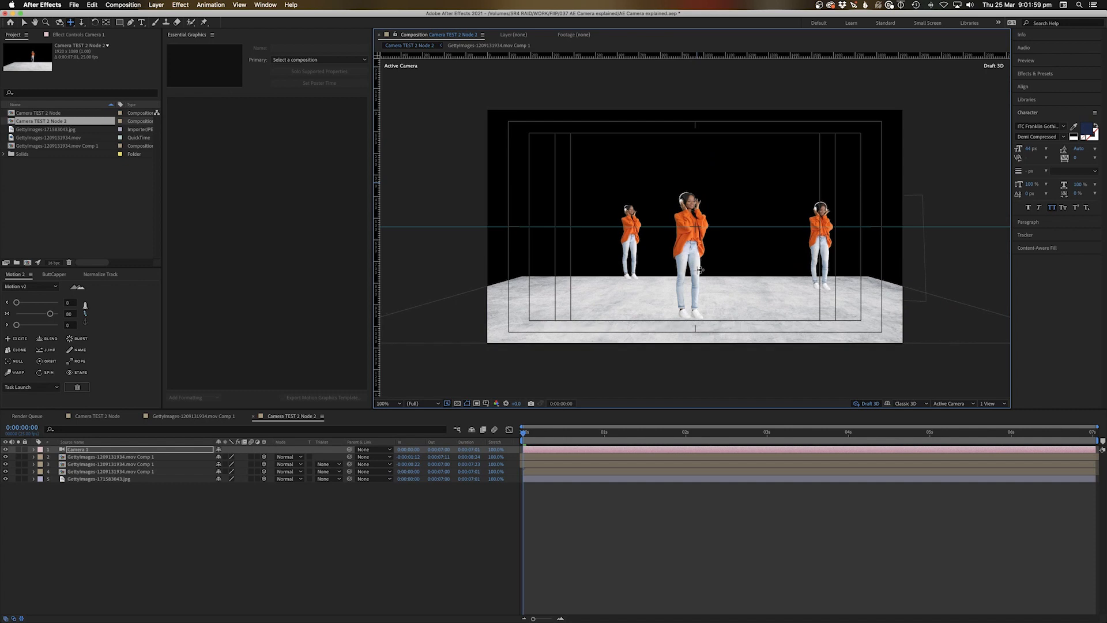
Reveal Camera 1's Transform properties and point out Point of Interest and Position.
{"action": "left_click", "coordinate": [484, 567]}
{"action": "left_click", "coordinate": [79, 449]}
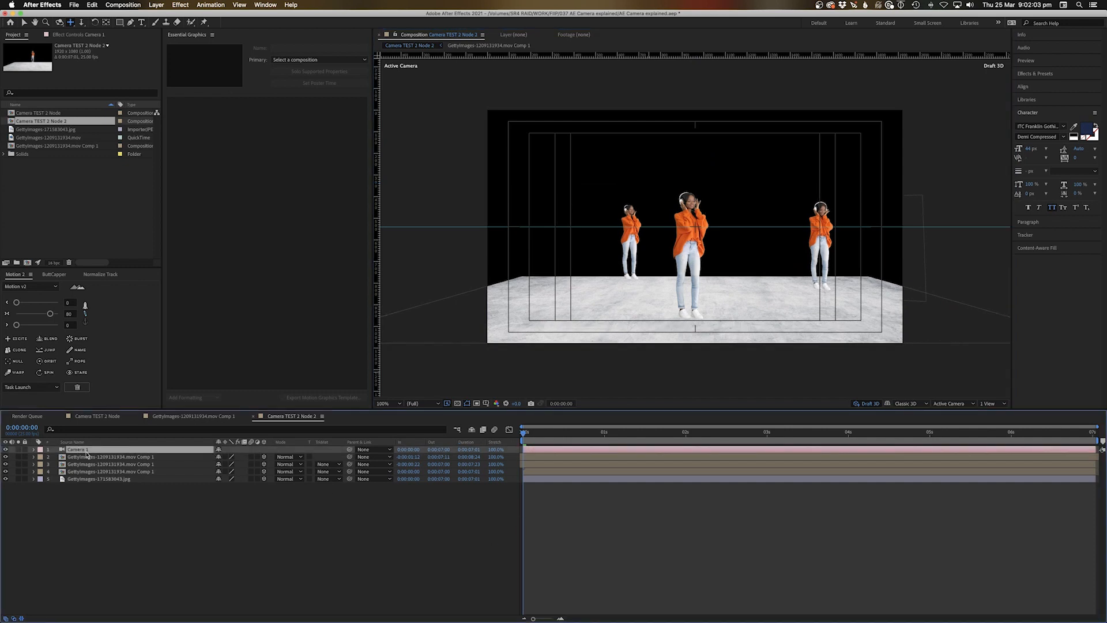
{"action": "left_click", "coordinate": [33, 450]}
{"action": "left_click", "coordinate": [41, 458]}
{"action": "left_click", "coordinate": [66, 466]}
{"action": "left_click", "coordinate": [69, 473]}
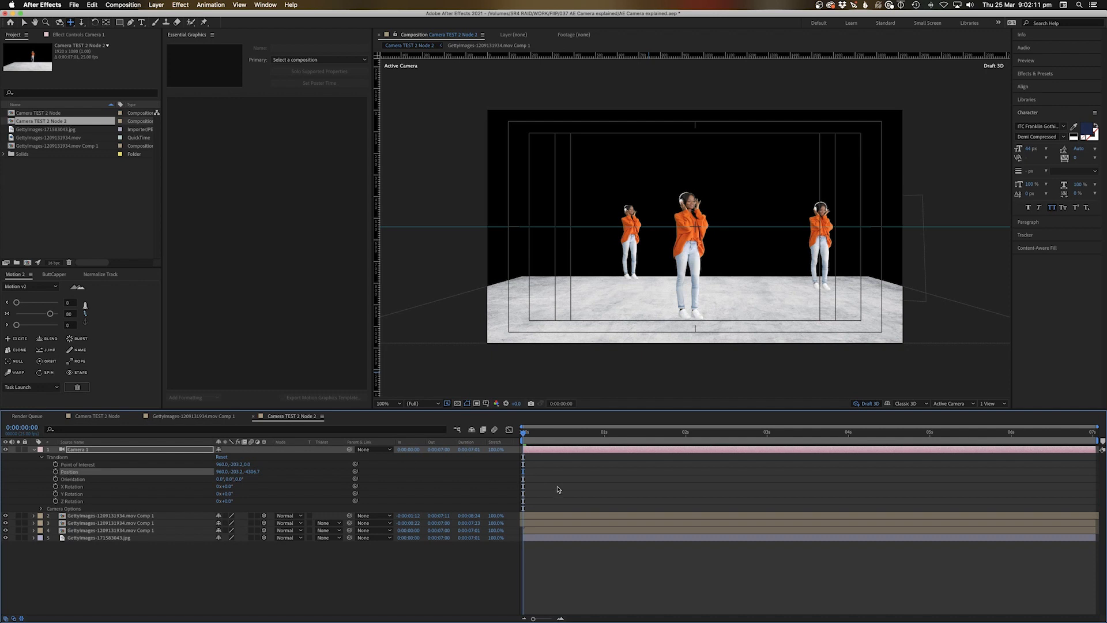
{"action": "left_click", "coordinate": [82, 557]}
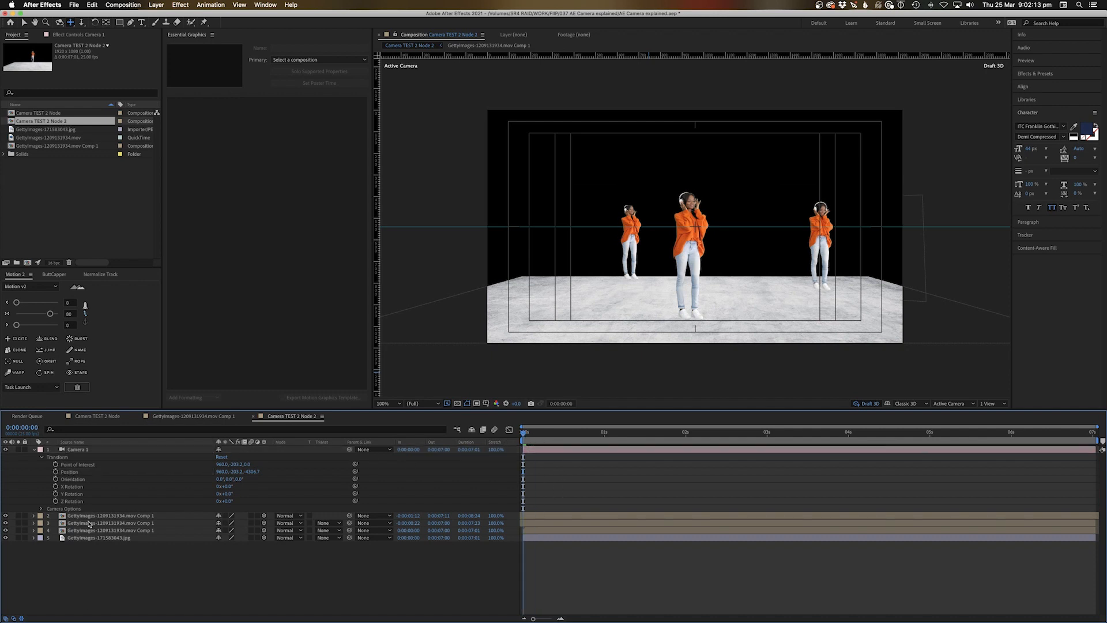
Keyframe Camera 1's Position at the first frame and at 0:00:07:00, panning the camera to opposite sides of the scene.
{"action": "left_click", "coordinate": [55, 471]}
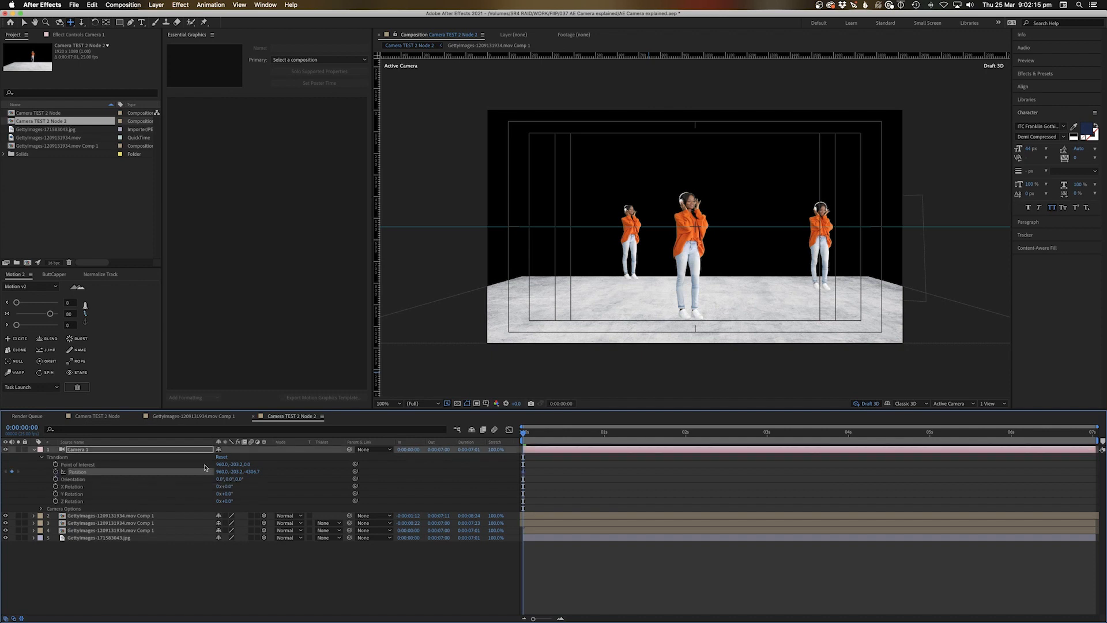
{"action": "left_click_drag", "start_coordinate": [222, 471], "coordinate": [113, 483]}
{"action": "key", "text": "super+z"}
{"action": "left_click_drag", "start_coordinate": [682, 255], "coordinate": [826, 258]}
{"action": "left_click", "coordinate": [1092, 432]}
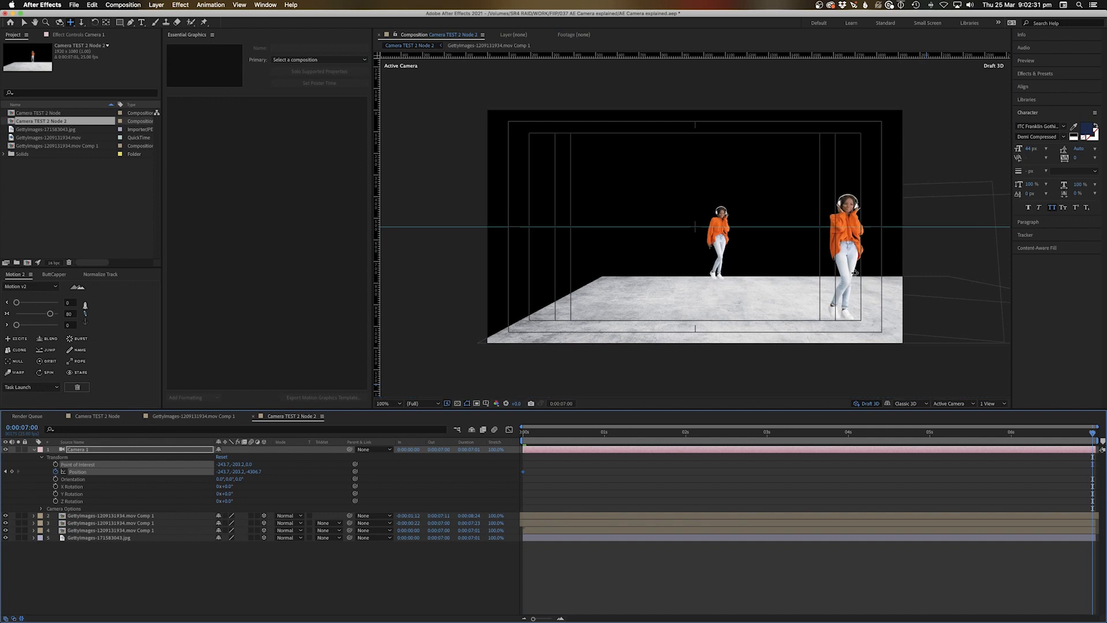
{"action": "left_click_drag", "start_coordinate": [855, 273], "coordinate": [587, 280]}
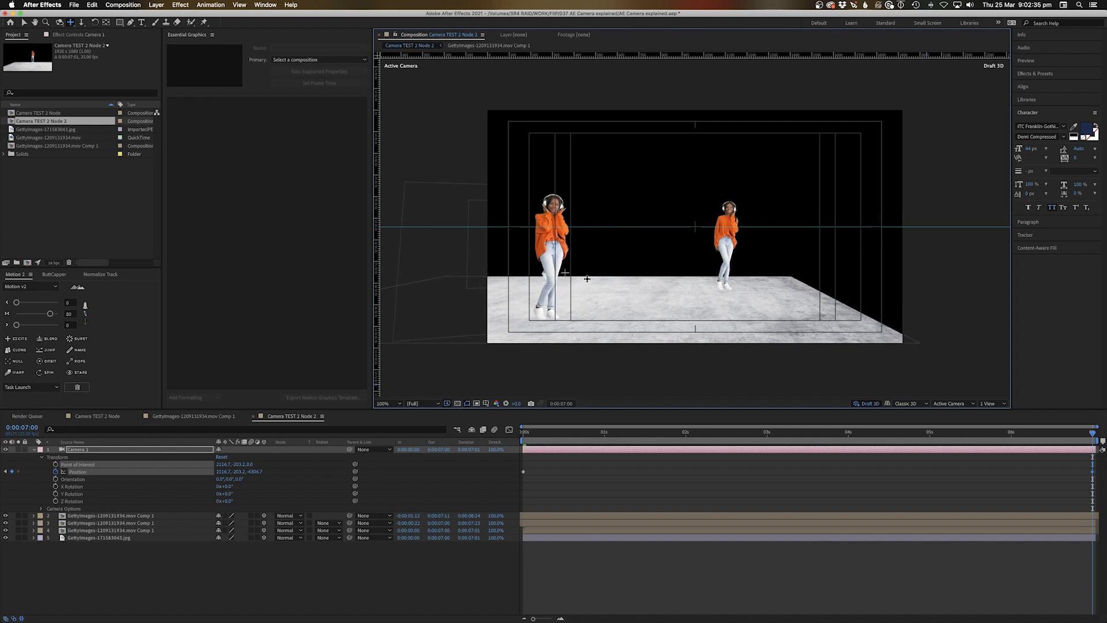
Play back Camera 1's sideways move from the first frame.
{"action": "left_click", "coordinate": [526, 434]}
{"action": "key", "text": "space"}
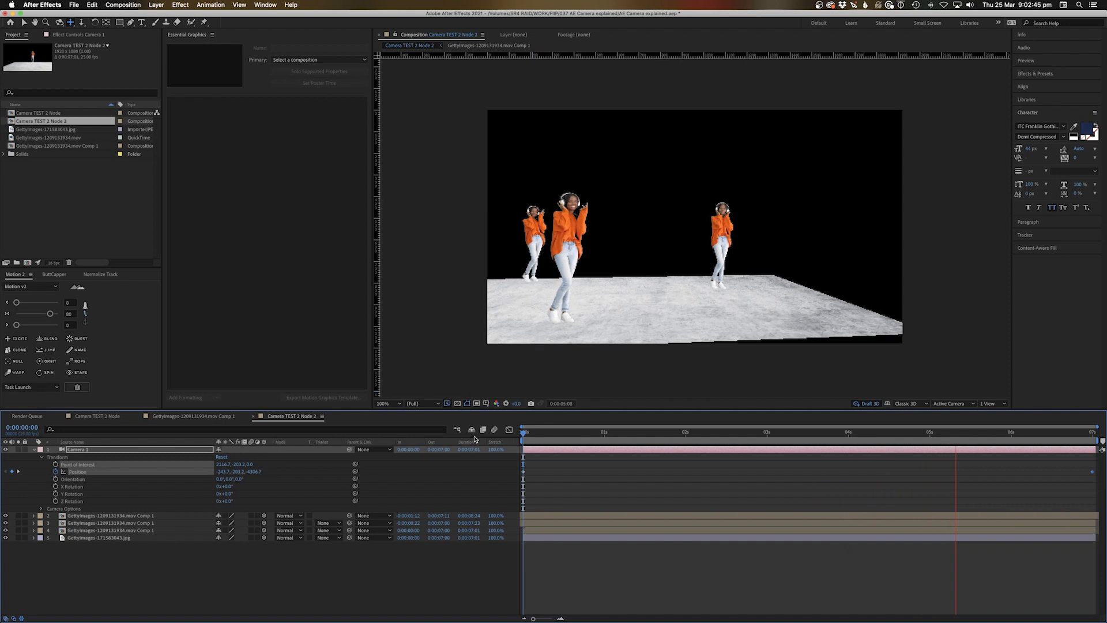
{"action": "key", "text": "space"}
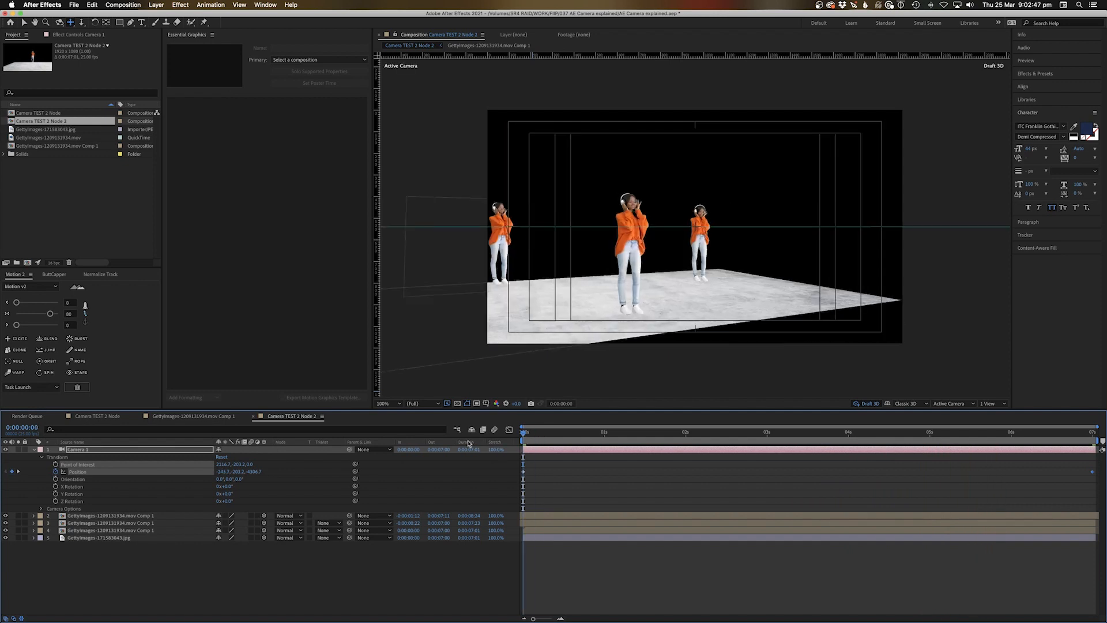
Orbit Camera 1 at the first frame with the Orbit Around Cursor tool and preview the animation.
{"action": "key", "text": "c"}
{"action": "left_click", "coordinate": [60, 25]}
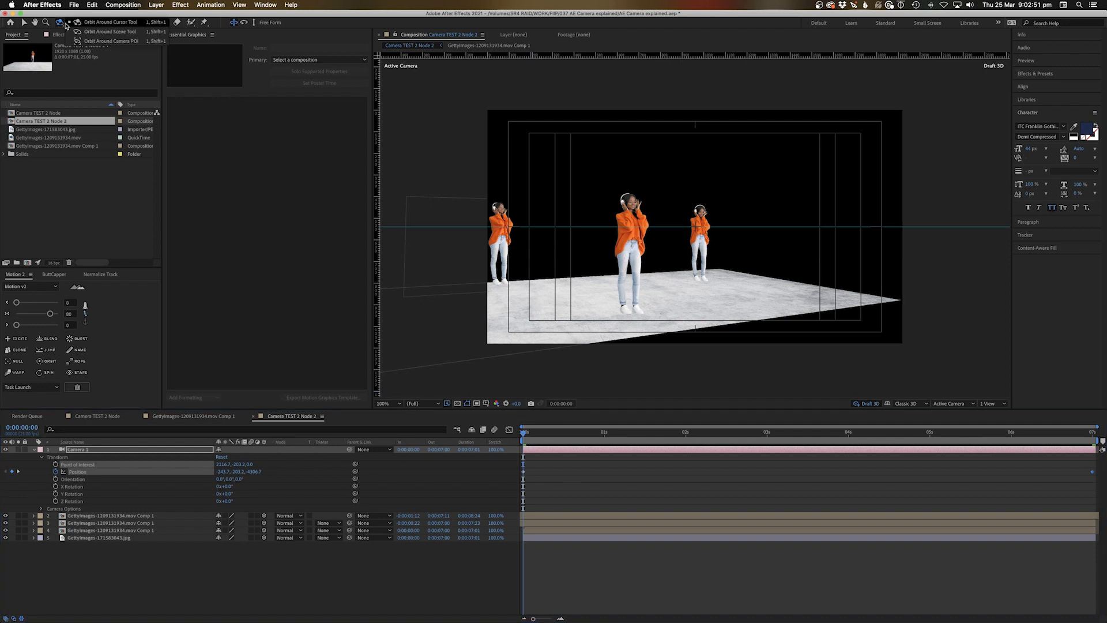
{"action": "left_click", "coordinate": [86, 23]}
{"action": "left_click_drag", "start_coordinate": [614, 257], "coordinate": [594, 258]}
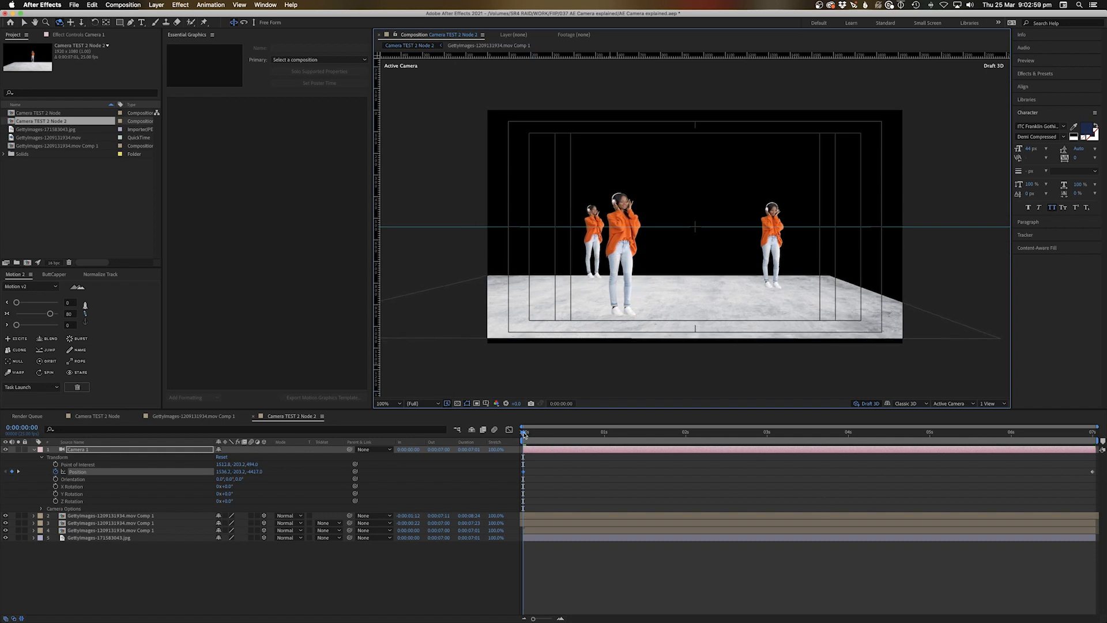
{"action": "key", "text": "space"}
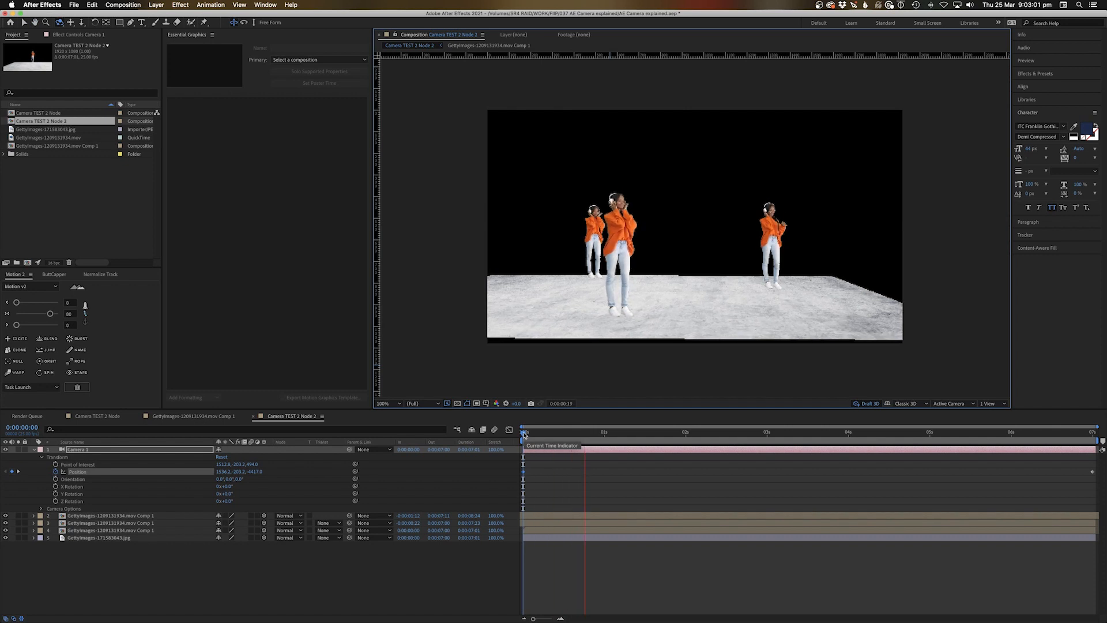
{"action": "key", "text": "space"}
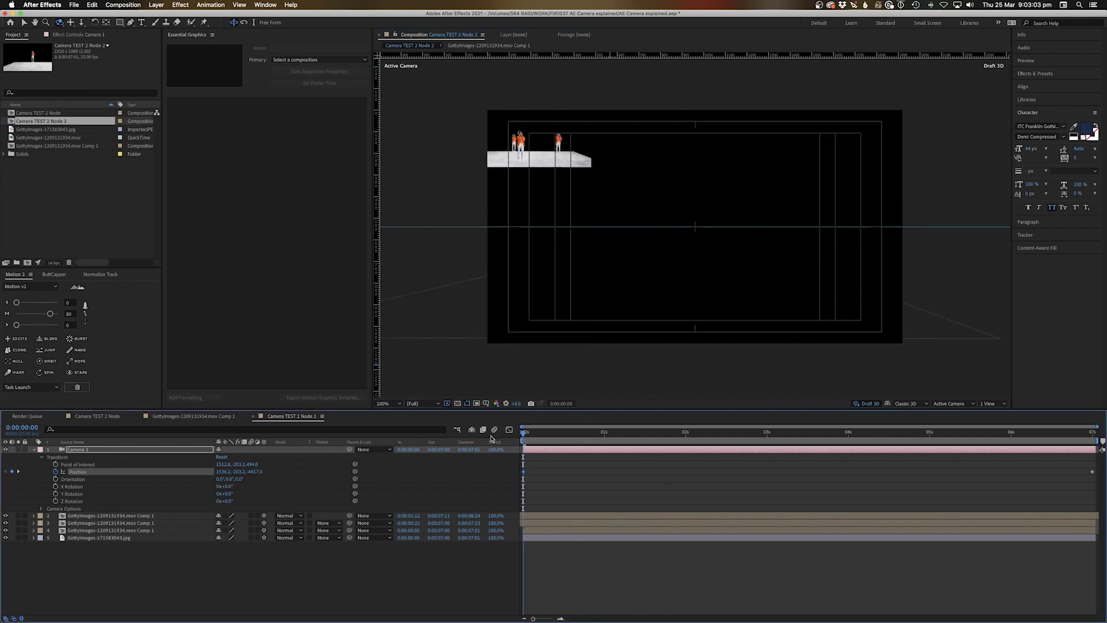
Pan Camera 1 sideways at the first frame to reframe the women and preview the animation again.
{"action": "key", "text": "c"}
{"action": "left_click_drag", "start_coordinate": [641, 293], "coordinate": [776, 291]}
{"action": "key", "text": "space"}
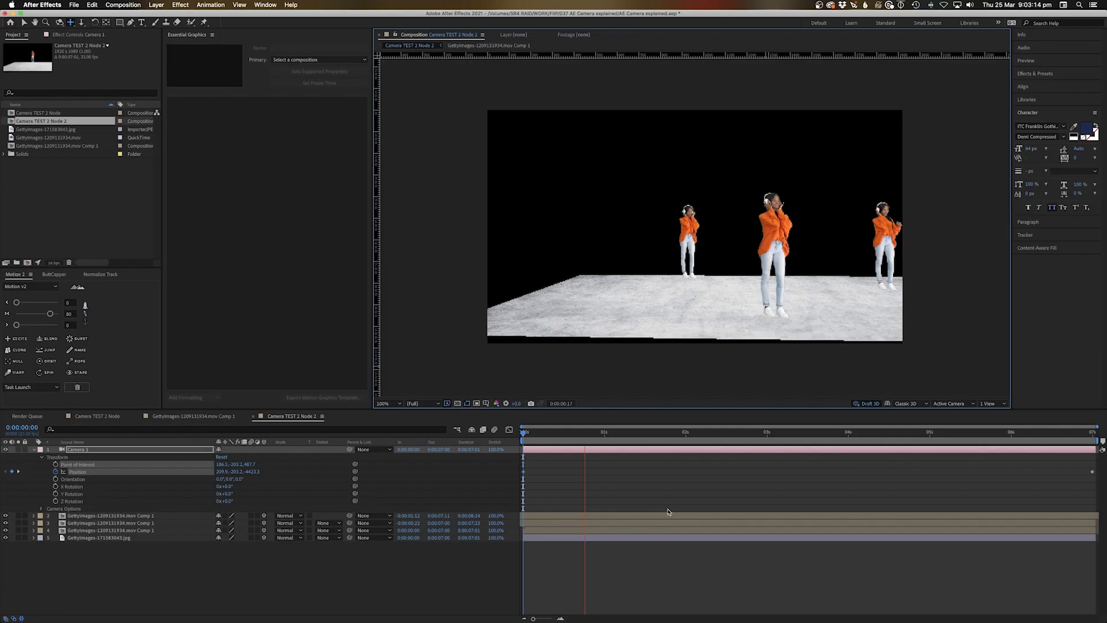
{"action": "key", "text": "space"}
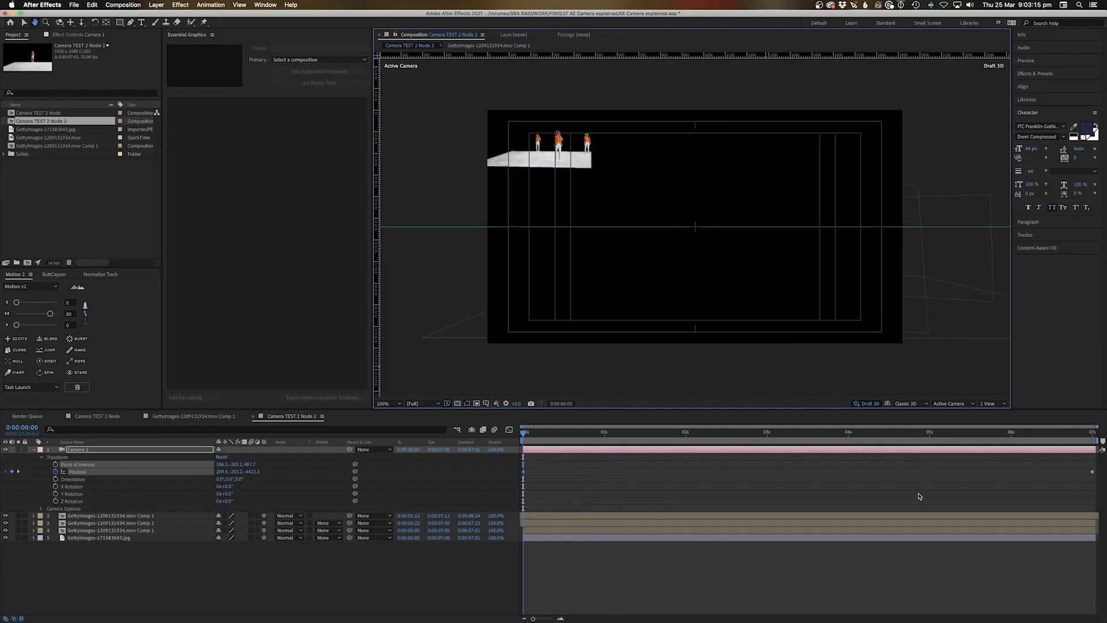
Switch the composition view from Active Camera to Top at 25% magnification.
{"action": "left_click", "coordinate": [952, 404]}
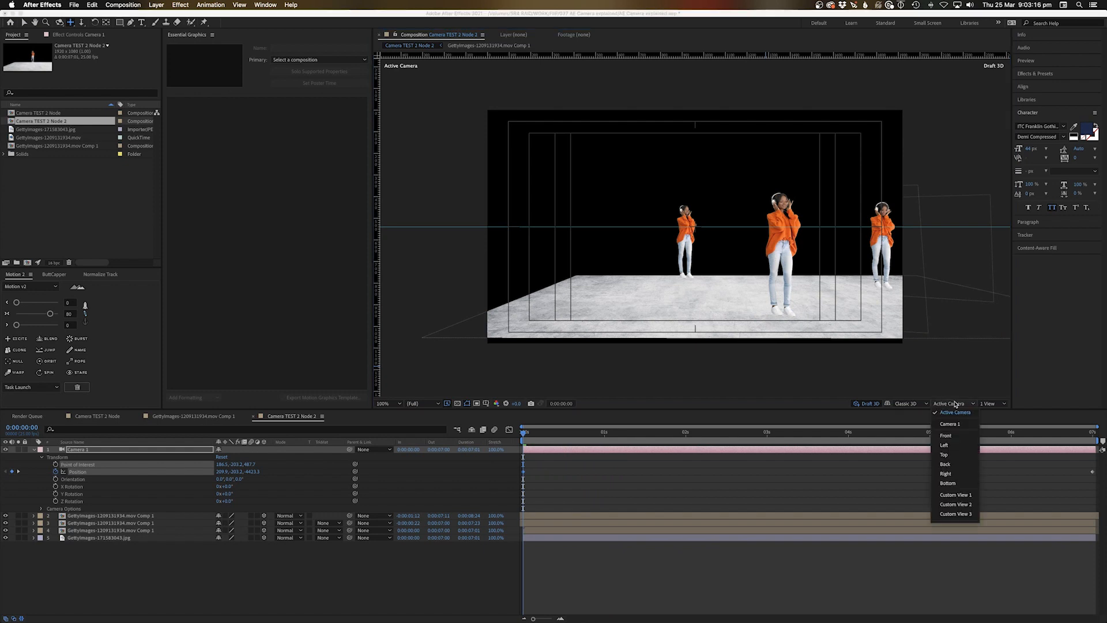
{"action": "left_click", "coordinate": [946, 455]}
{"action": "key", "text": "comma"}
{"action": "key", "text": "comma"}
{"action": "key", "text": "comma"}
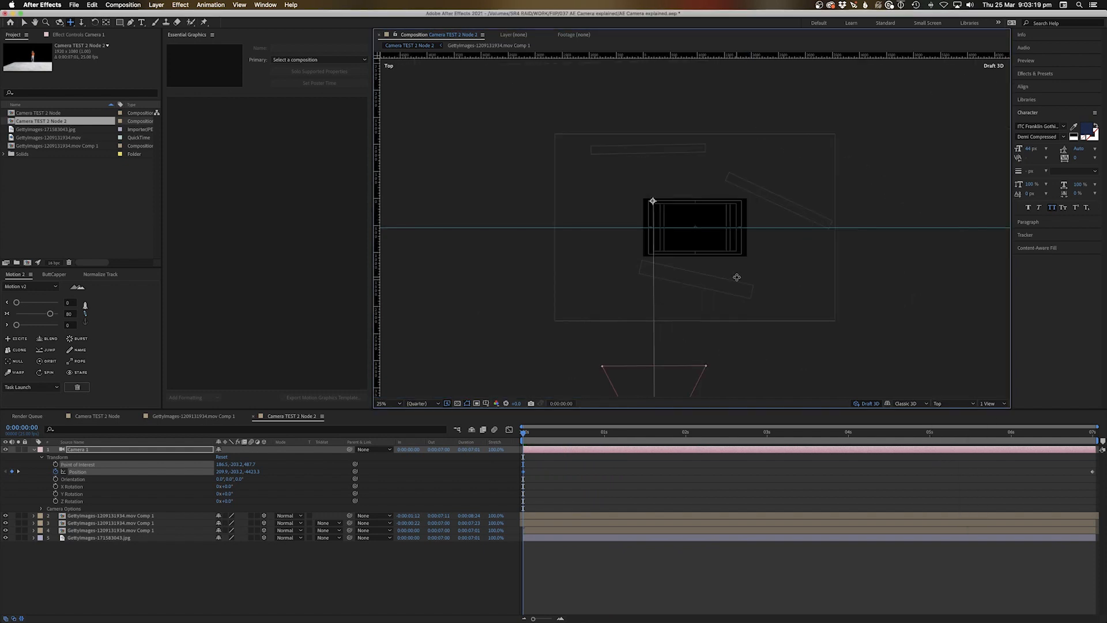
Select each of the three women's layers in turn to identify where they stand in the Top view.
{"action": "left_click", "coordinate": [93, 518]}
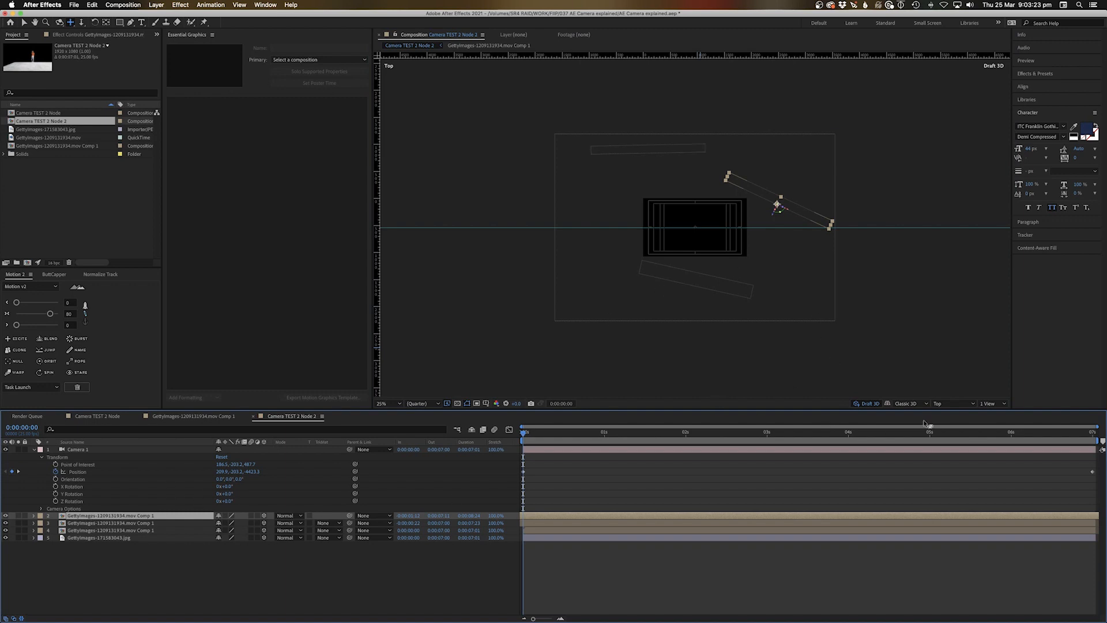
{"action": "left_click", "coordinate": [564, 524]}
{"action": "left_click", "coordinate": [562, 531]}
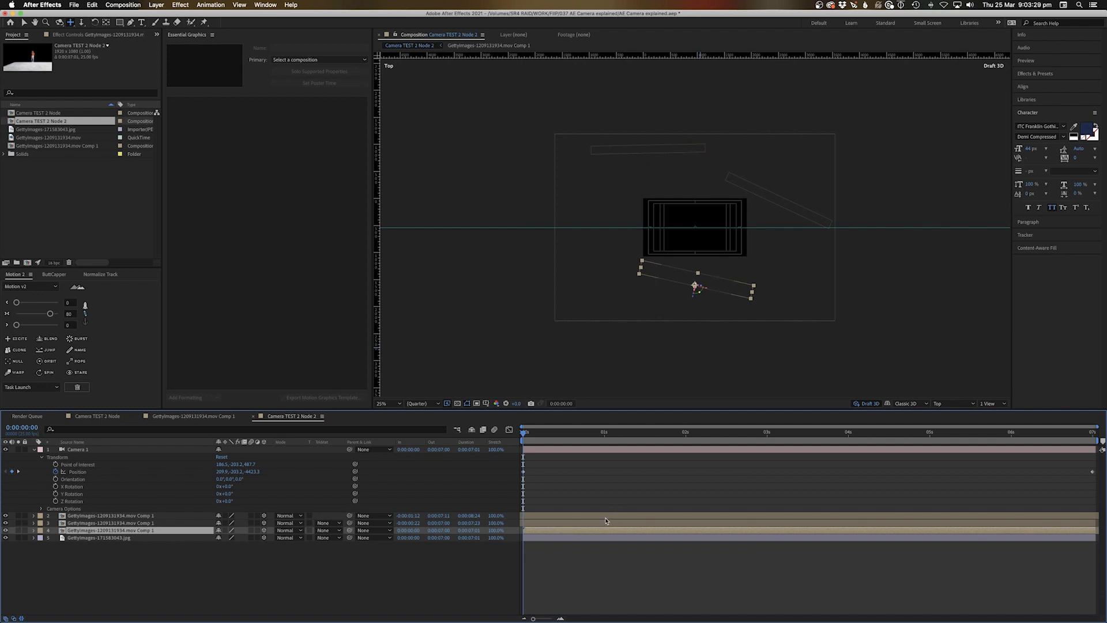
{"action": "key", "text": "v"}
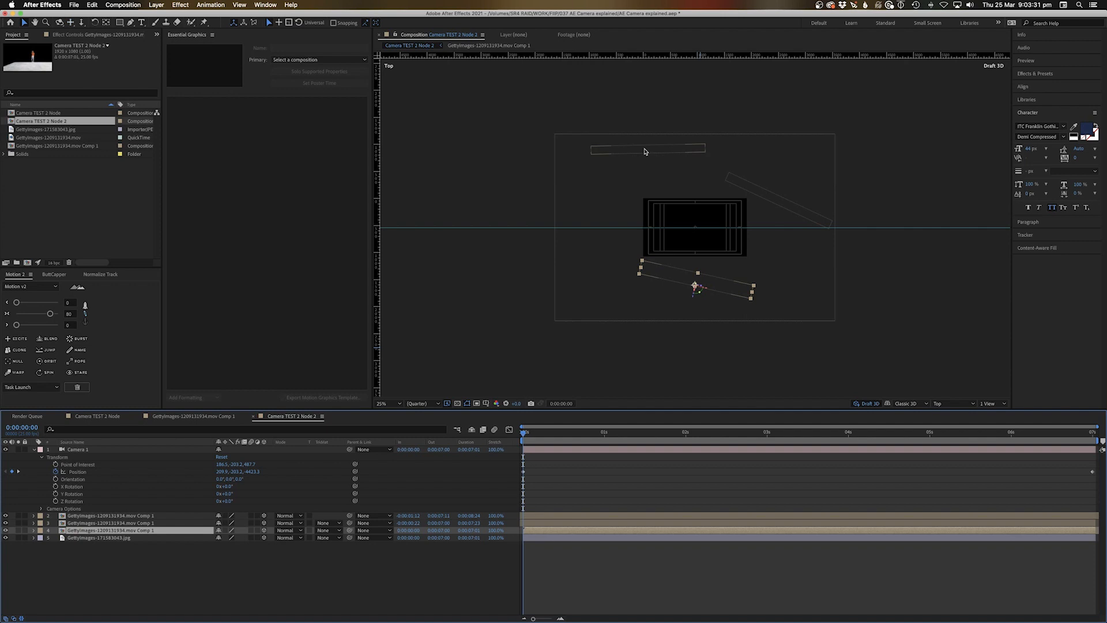
{"action": "left_click", "coordinate": [672, 150]}
{"action": "left_click", "coordinate": [780, 205]}
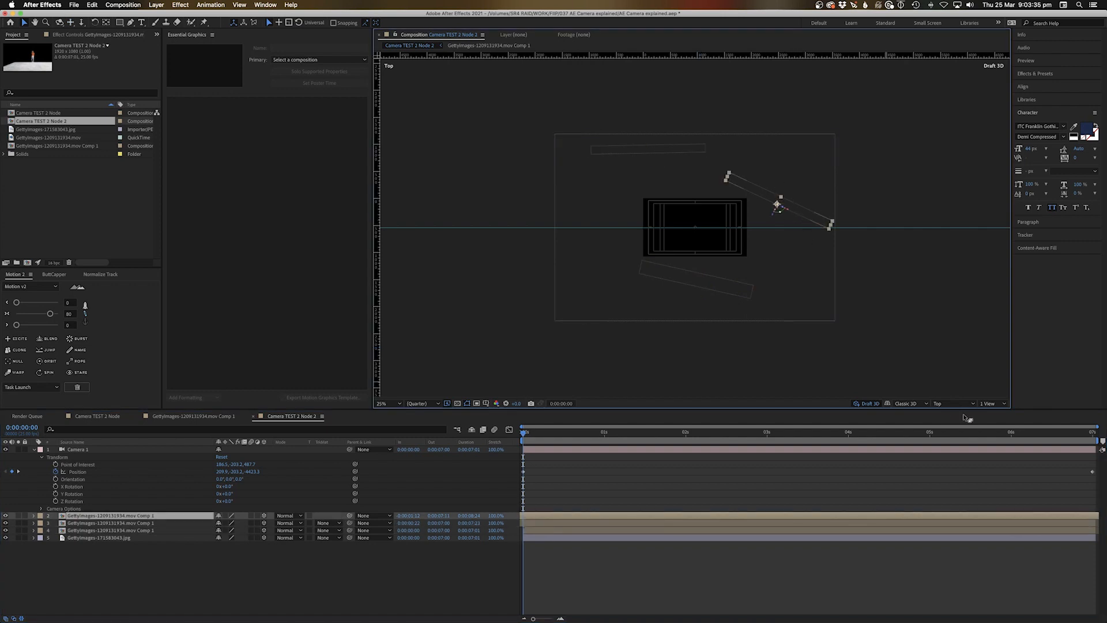
Set the composition viewer to 2 Views, showing Active Camera beside the Top view.
{"action": "left_click", "coordinate": [946, 405]}
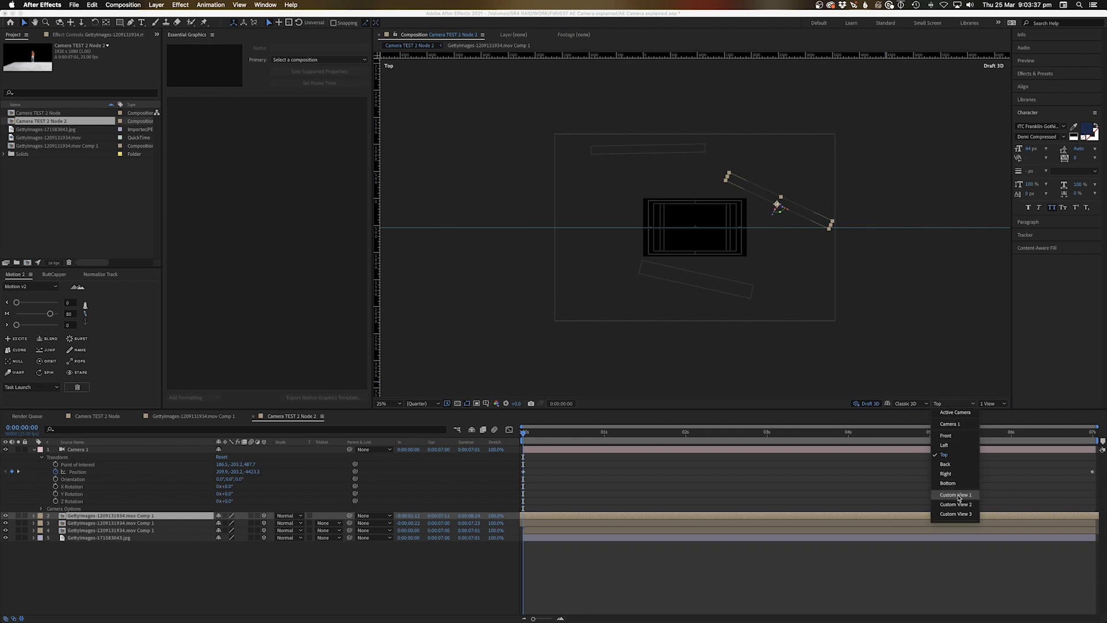
{"action": "left_click", "coordinate": [969, 393]}
{"action": "left_click", "coordinate": [992, 404]}
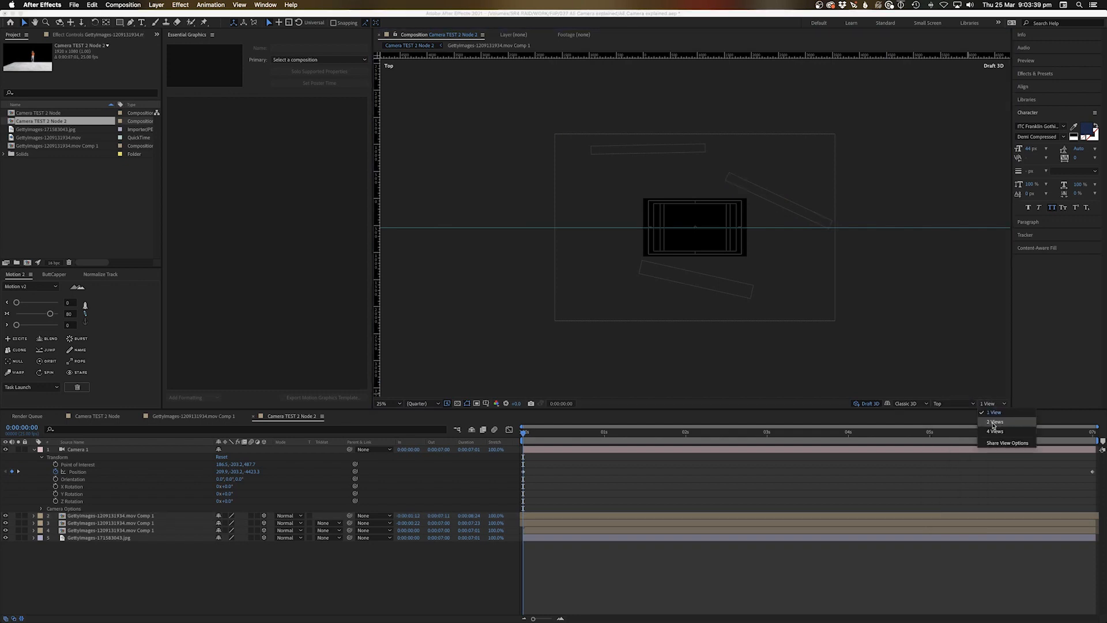
{"action": "left_click", "coordinate": [995, 424]}
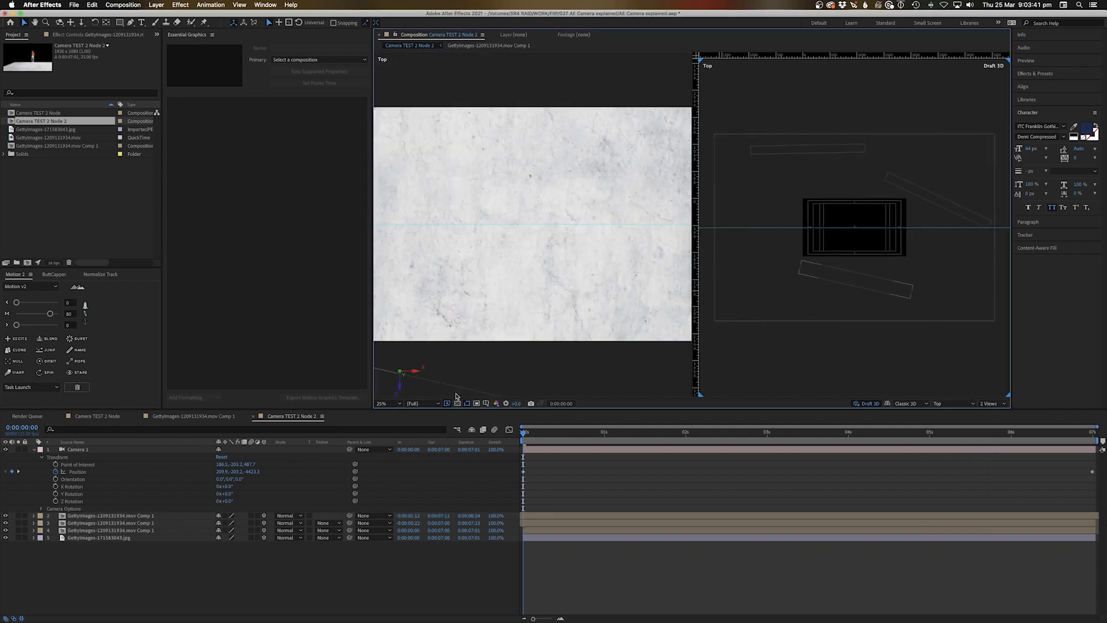
{"action": "left_click", "coordinate": [486, 369]}
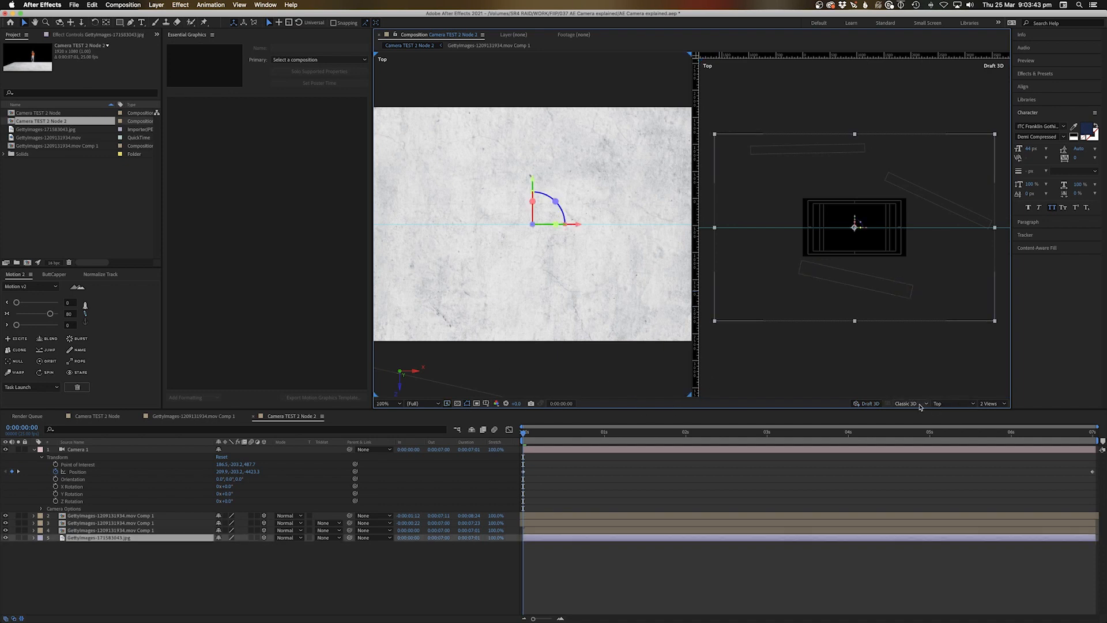
{"action": "left_click", "coordinate": [952, 403]}
{"action": "left_click", "coordinate": [956, 415]}
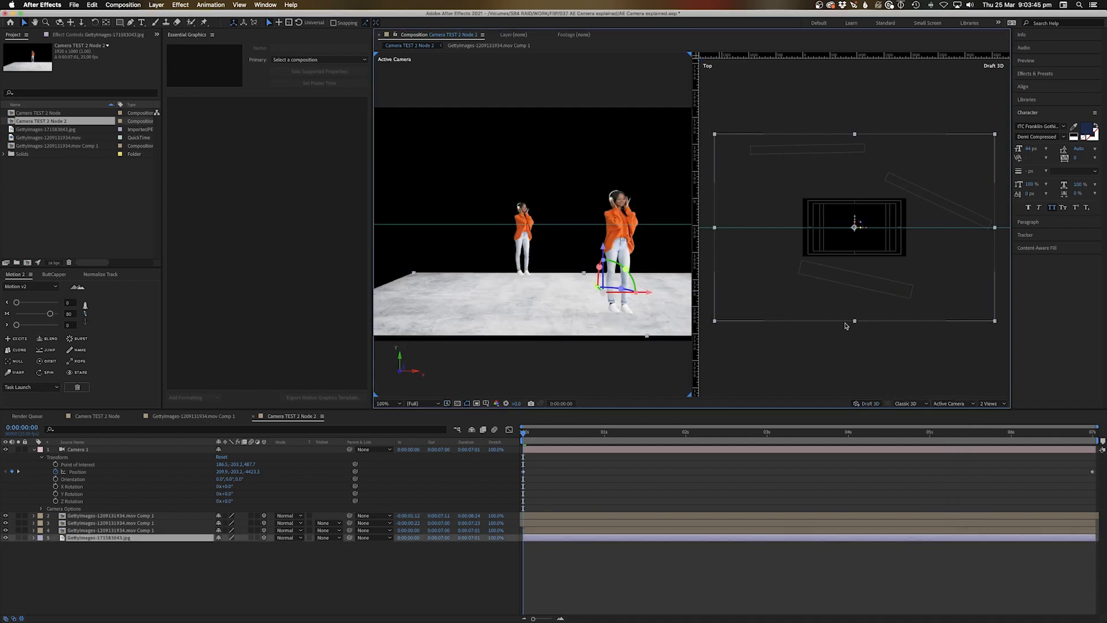
Turn on Draft 3D for the Active Camera view and scrub through the camera animation to 0:00:03:14.
{"action": "left_click_drag", "start_coordinate": [612, 433], "coordinate": [758, 433]}
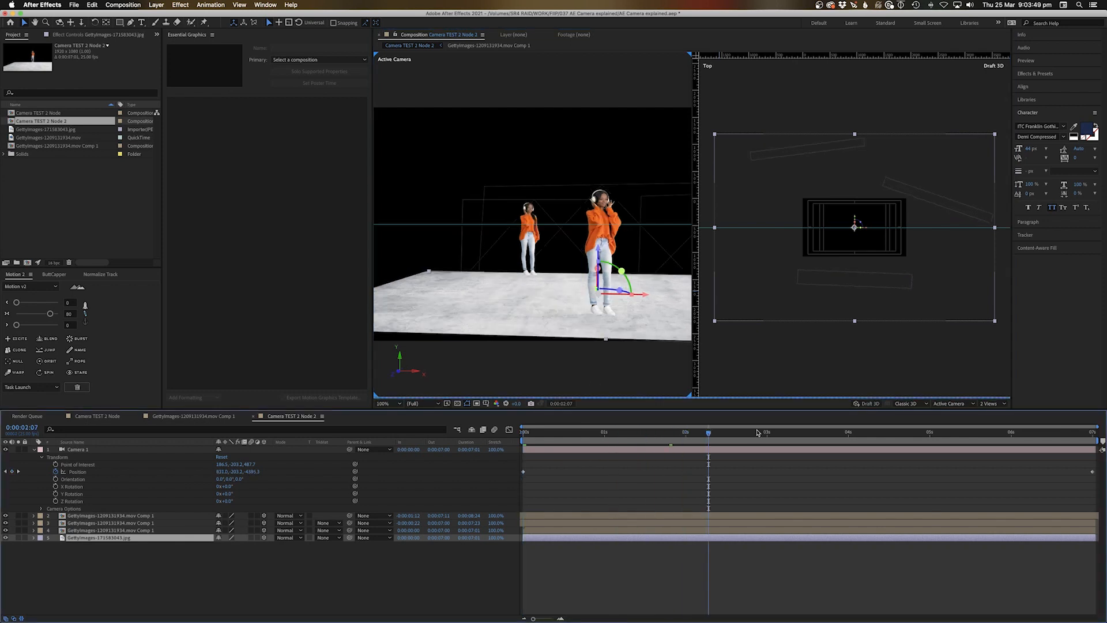
{"action": "left_click", "coordinate": [848, 404]}
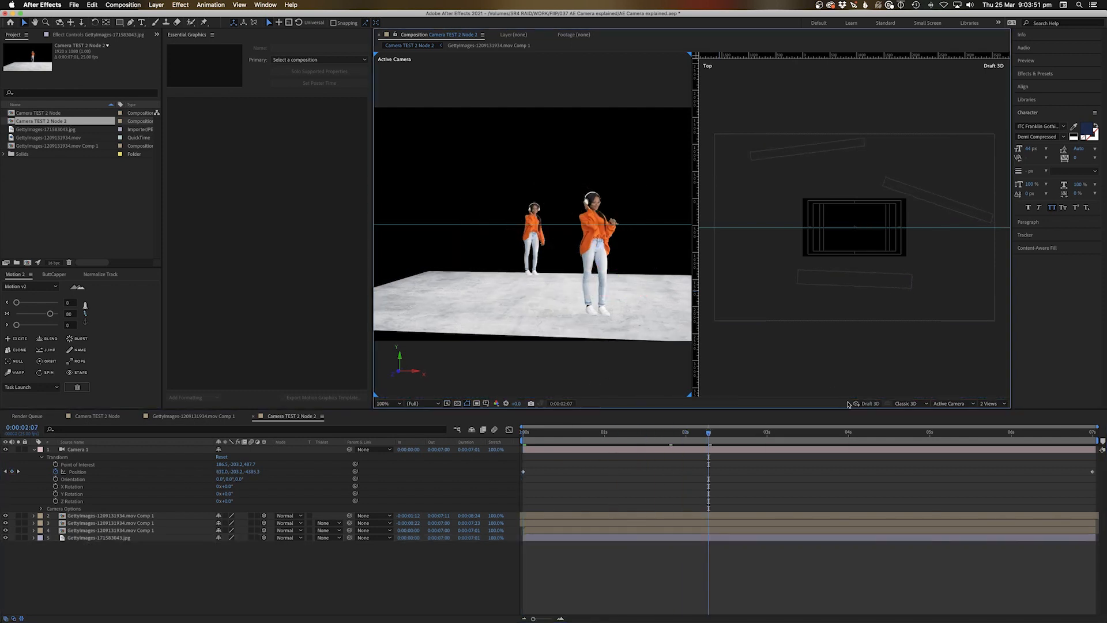
{"action": "left_click_drag", "start_coordinate": [770, 433], "coordinate": [803, 435]}
{"action": "key", "text": "space"}
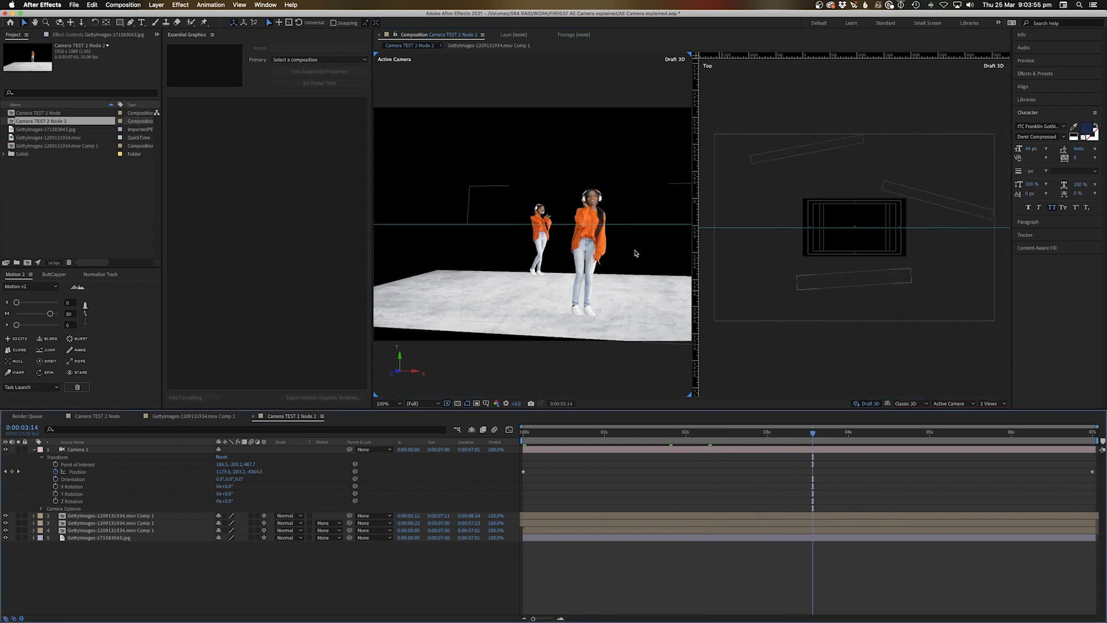
Remove Camera 1's Position keyframes, then pan and orbit the camera to frame all three women.
{"action": "left_click", "coordinate": [56, 473]}
{"action": "key", "text": "2"}
{"action": "left_click_drag", "start_coordinate": [607, 254], "coordinate": [527, 254]}
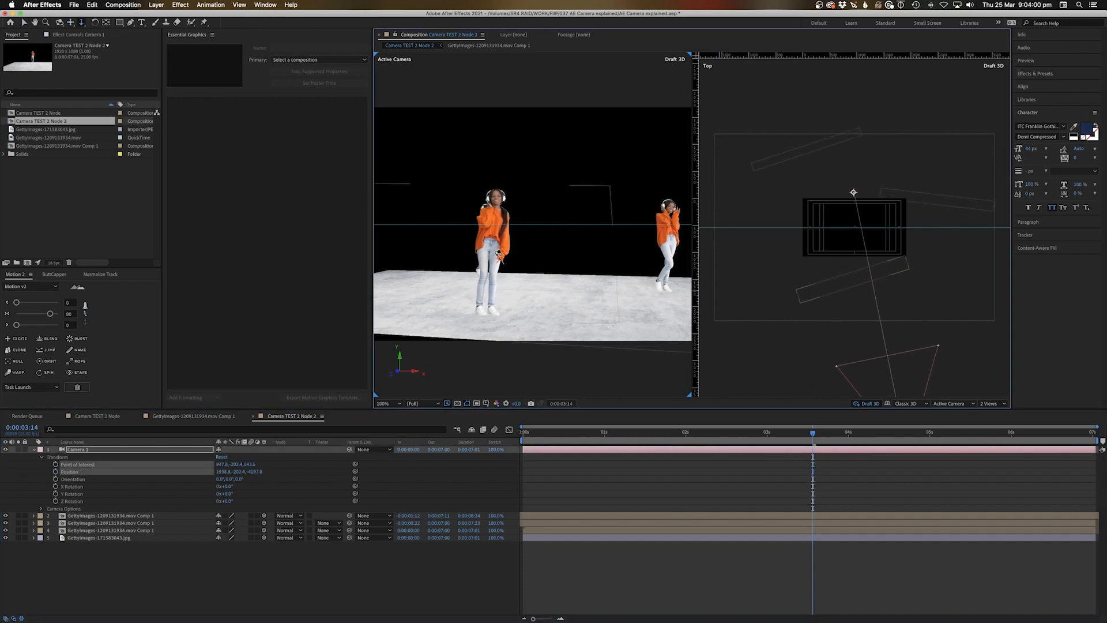
{"action": "key", "text": "c"}
{"action": "left_click", "coordinate": [793, 489]}
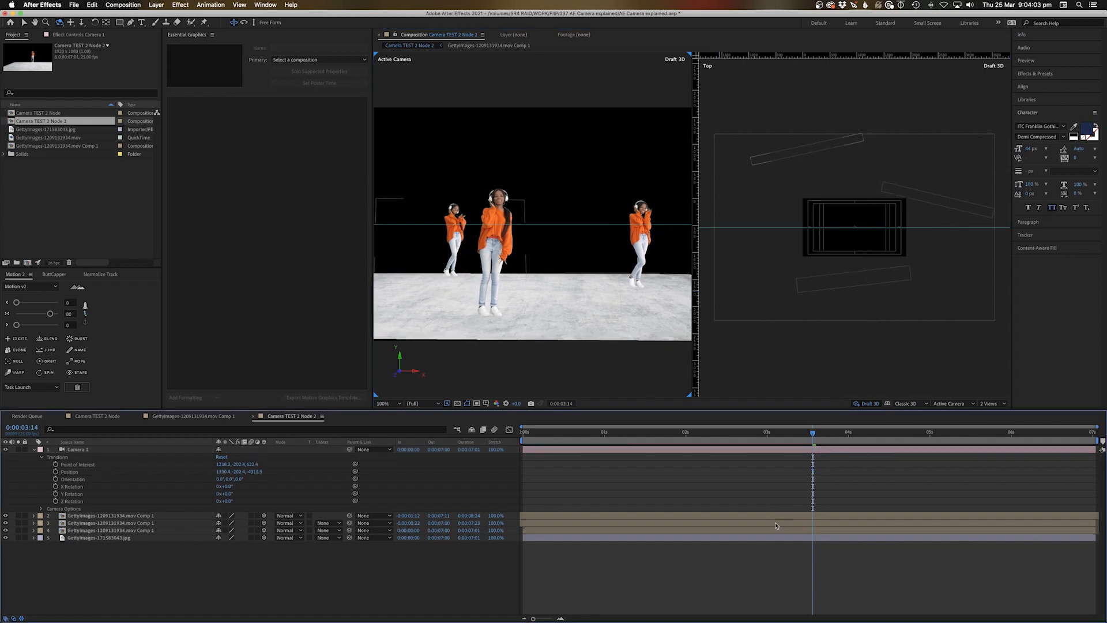
Select the front, back and side women's layers in turn to match them between the Active Camera and Top views.
{"action": "left_click", "coordinate": [774, 530]}
{"action": "key", "text": "v"}
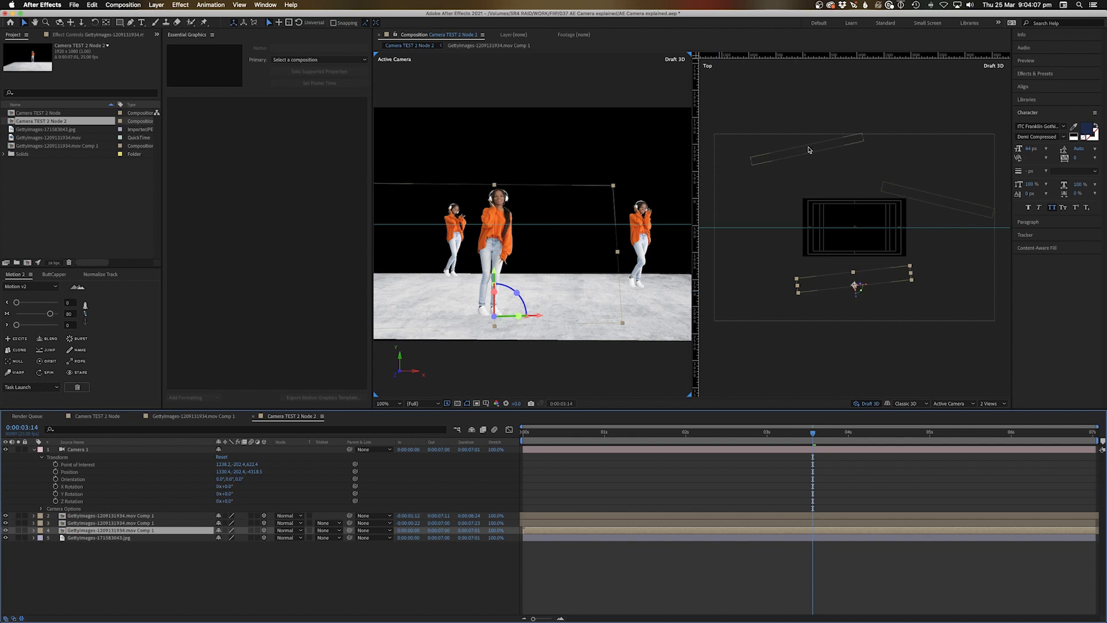
{"action": "left_click", "coordinate": [809, 150]}
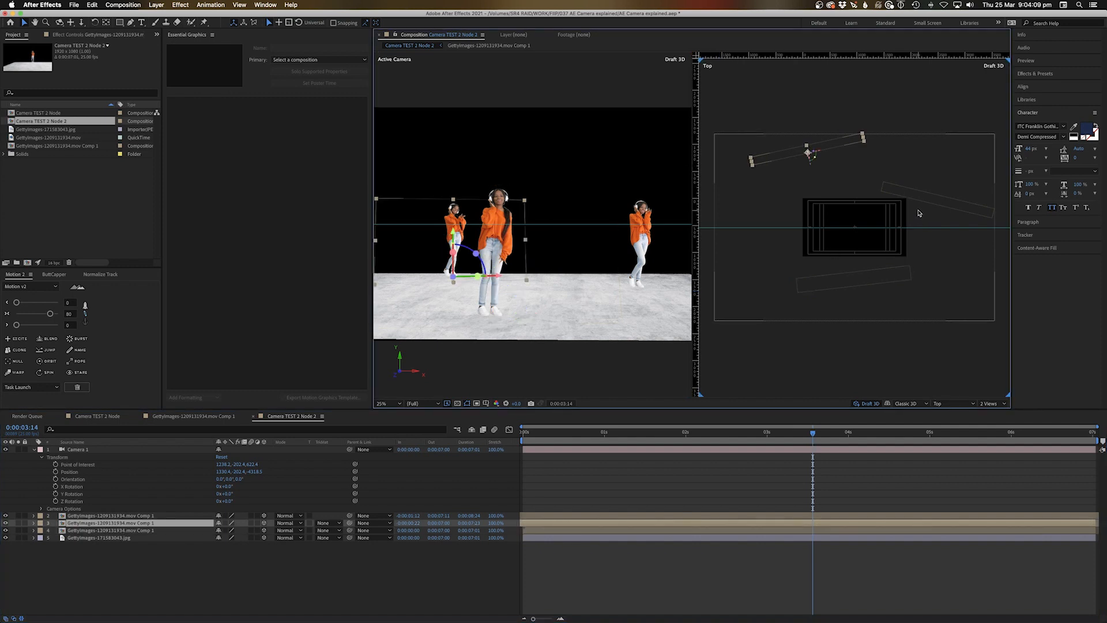
{"action": "left_click", "coordinate": [923, 203]}
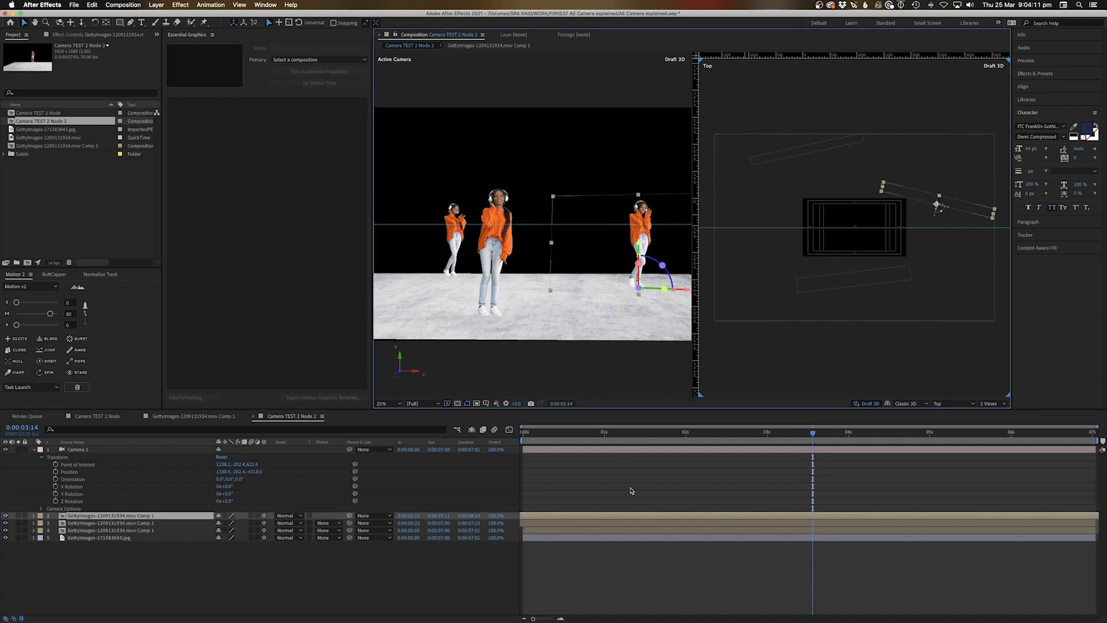
At the first frame, move Camera 1's point of interest in the Top view toward the front woman.
{"action": "left_click", "coordinate": [543, 439]}
{"action": "key", "text": "Home"}
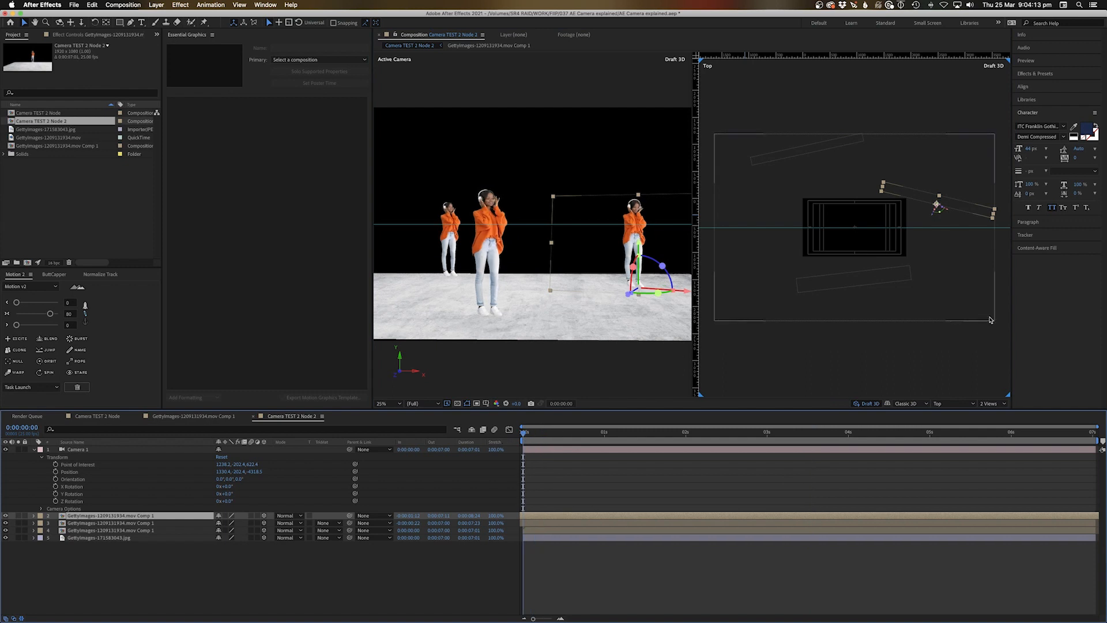
{"action": "left_click", "coordinate": [759, 452]}
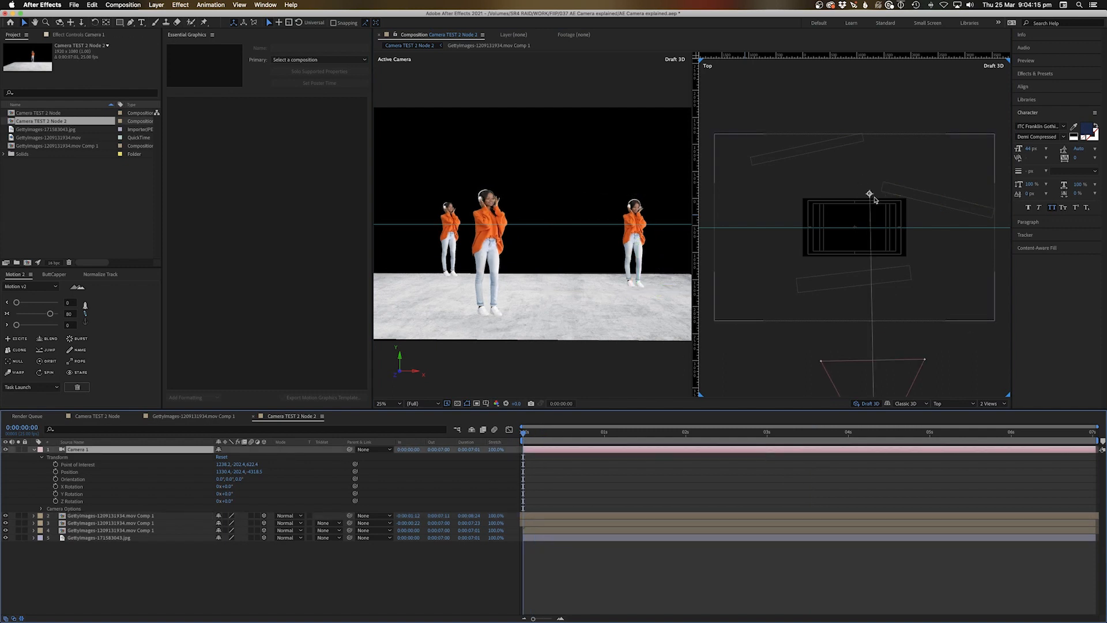
{"action": "mouse_move", "coordinate": [870, 195]}
{"action": "left_mouse_down"}
{"action": "mouse_move", "coordinate": [862, 215]}
{"action": "mouse_move", "coordinate": [877, 272]}
{"action": "mouse_move", "coordinate": [850, 287]}
{"action": "left_mouse_up"}
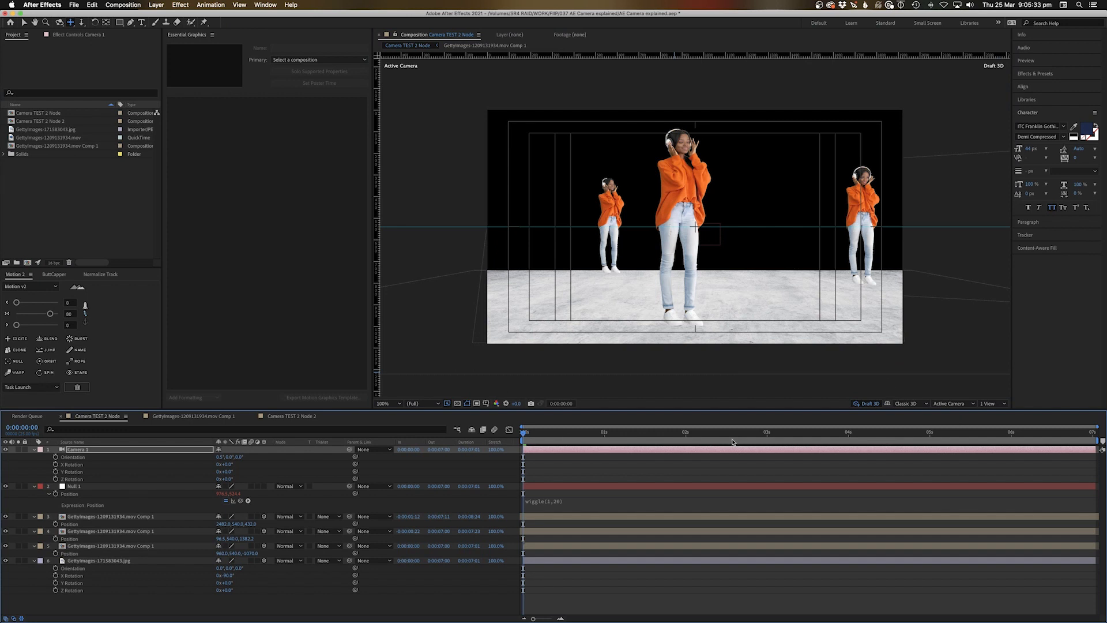
Switch the Camera TEST 2 Node composition to the Top view at 50% magnification.
{"action": "left_click", "coordinate": [986, 405]}
{"action": "left_click", "coordinate": [954, 403]}
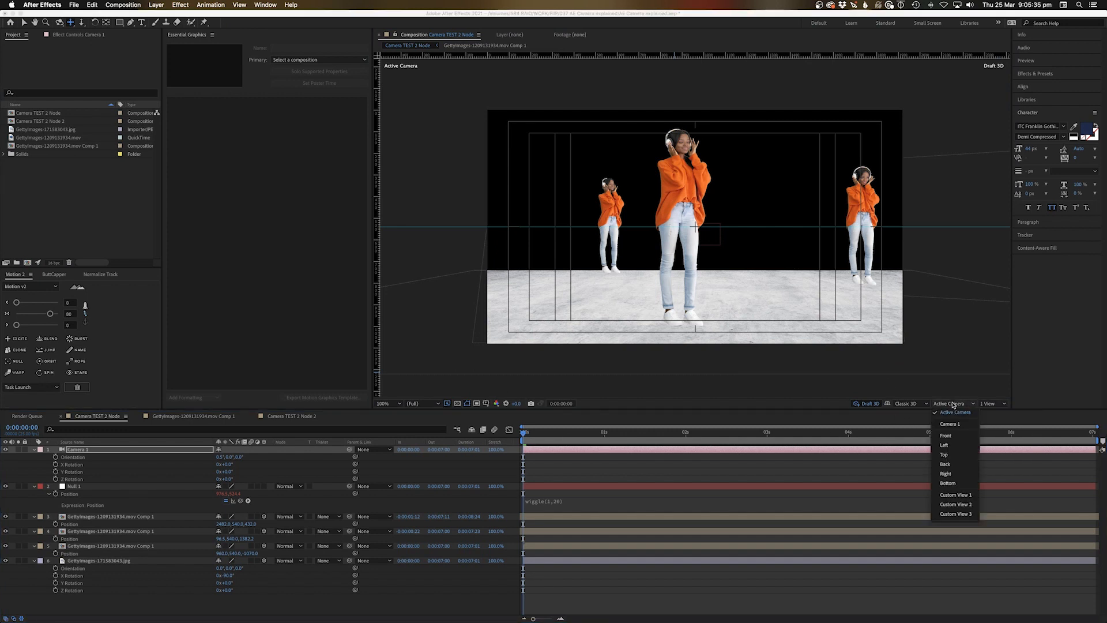
{"action": "left_click", "coordinate": [952, 455]}
{"action": "scroll", "coordinate": [811, 314], "scroll_direction": "down", "scroll_amount": 3}
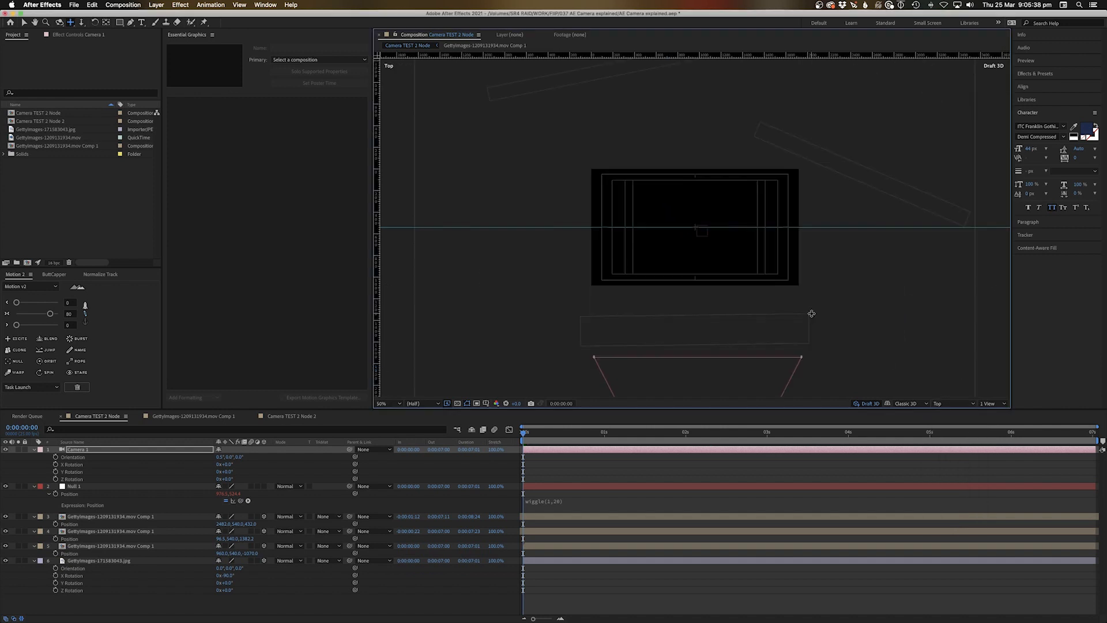
Open the Camera TEST 2 Node 2 composition and move Camera 1's point of interest onto the back woman in the Top view.
{"action": "left_click", "coordinate": [669, 455]}
{"action": "left_click", "coordinate": [671, 450]}
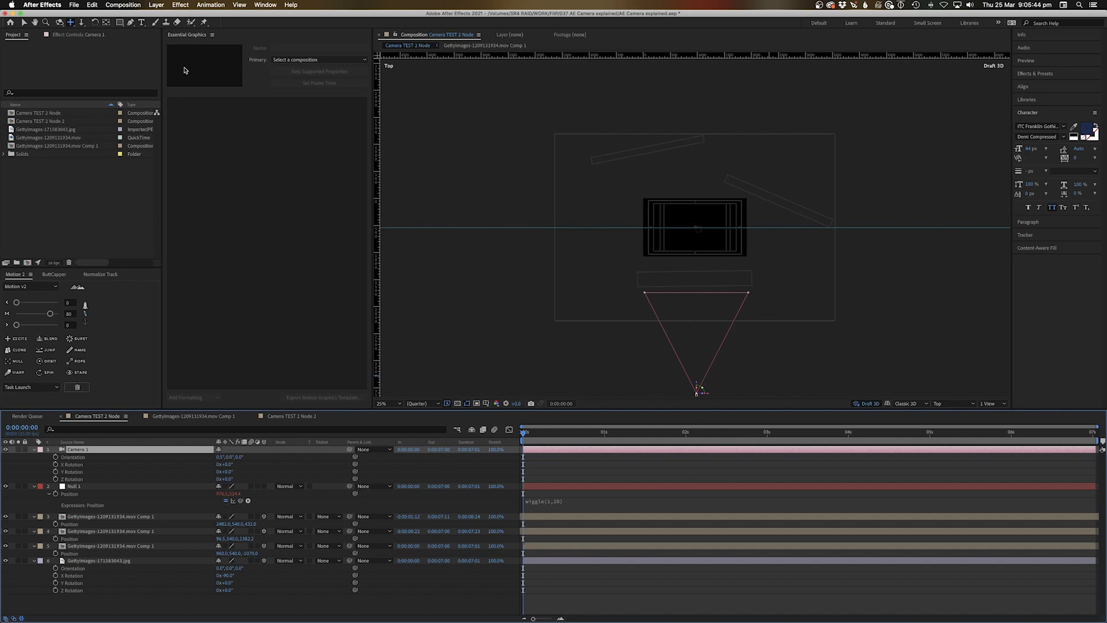
{"action": "double_click", "coordinate": [52, 122]}
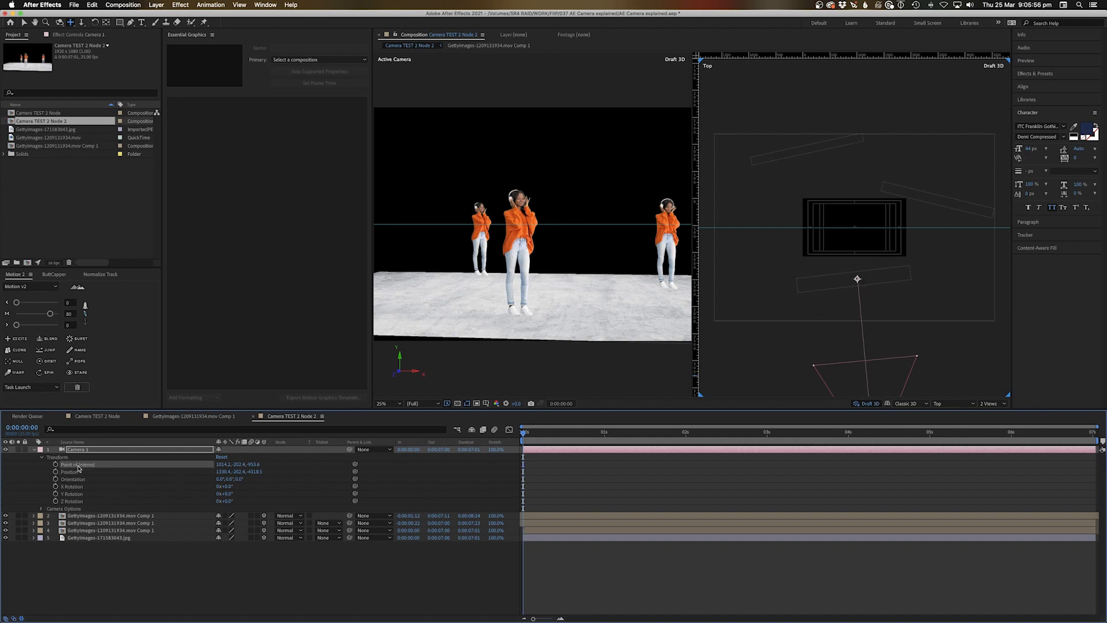
{"action": "key", "text": "v"}
{"action": "left_click_drag", "start_coordinate": [858, 279], "coordinate": [798, 152]}
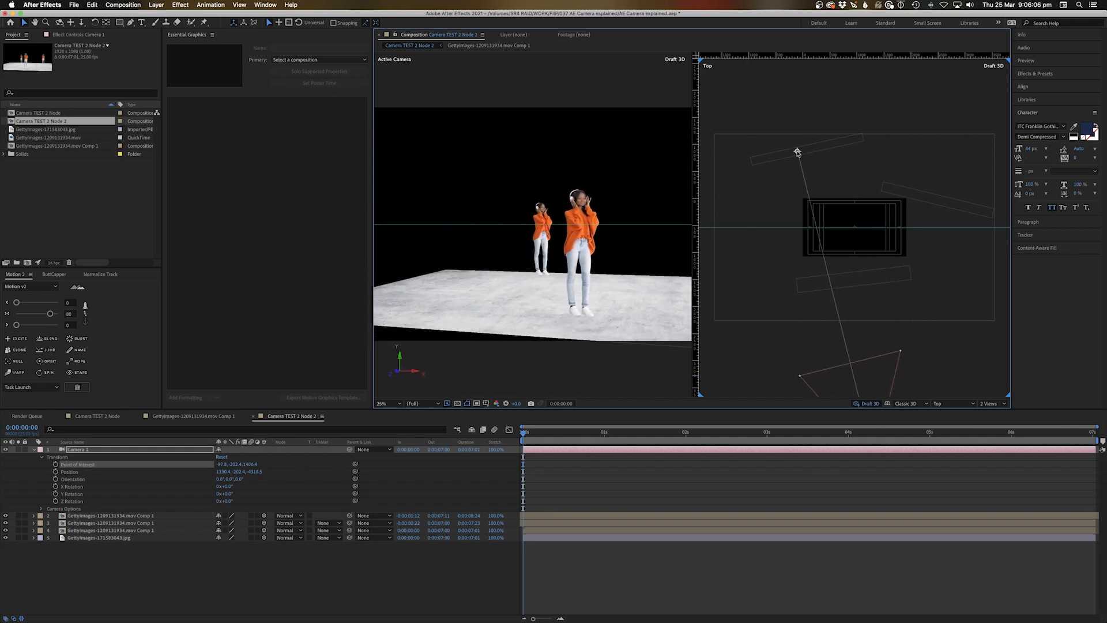
Keyframe Camera 1's Position at the first frame, then move the camera sideways at 0:00:07:00 to animate it.
{"action": "left_click", "coordinate": [55, 472]}
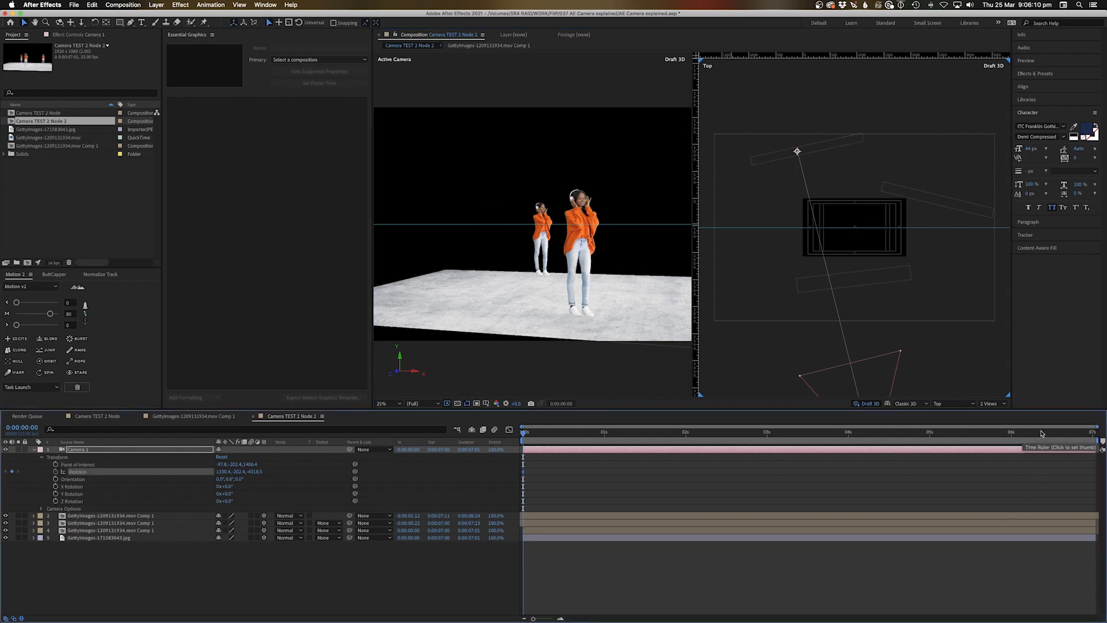
{"action": "key", "text": "End"}
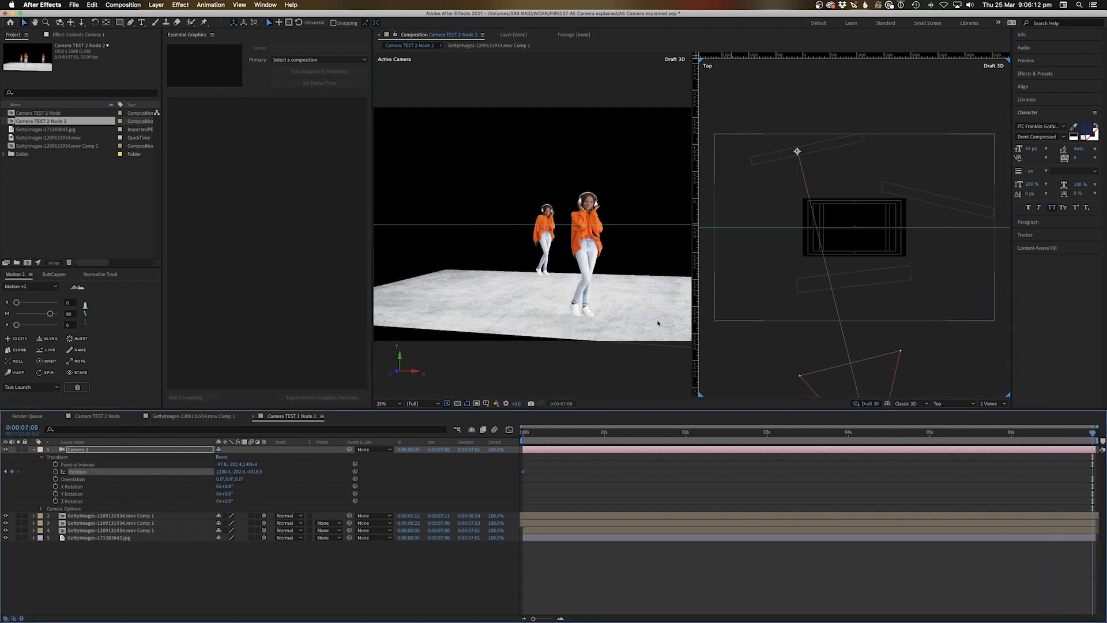
{"action": "key", "text": "c"}
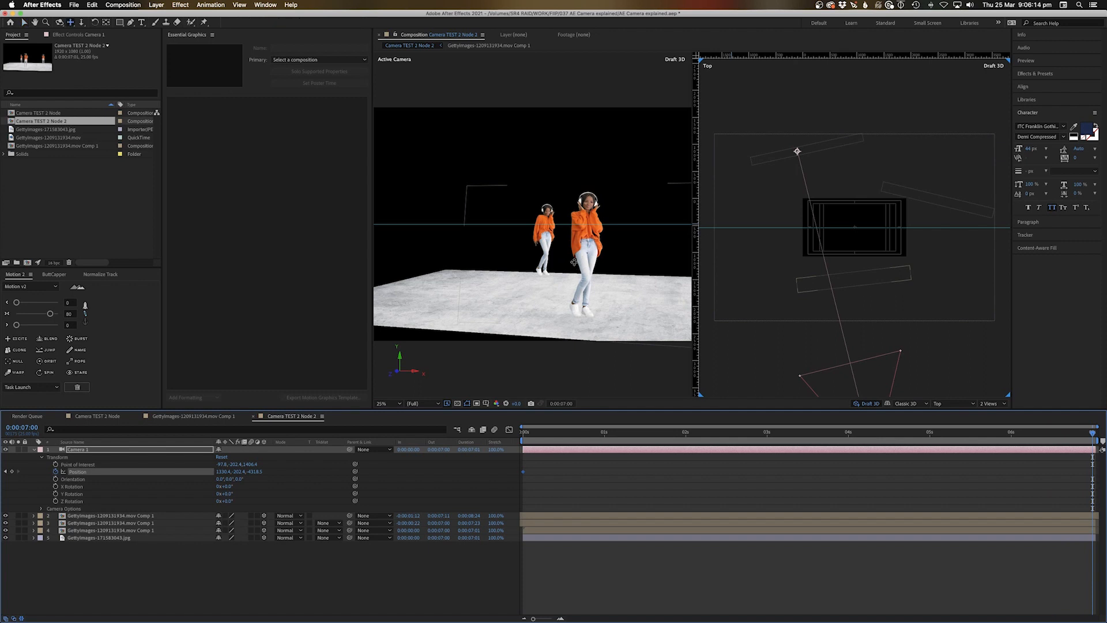
{"action": "left_click_drag", "start_coordinate": [582, 267], "coordinate": [745, 340]}
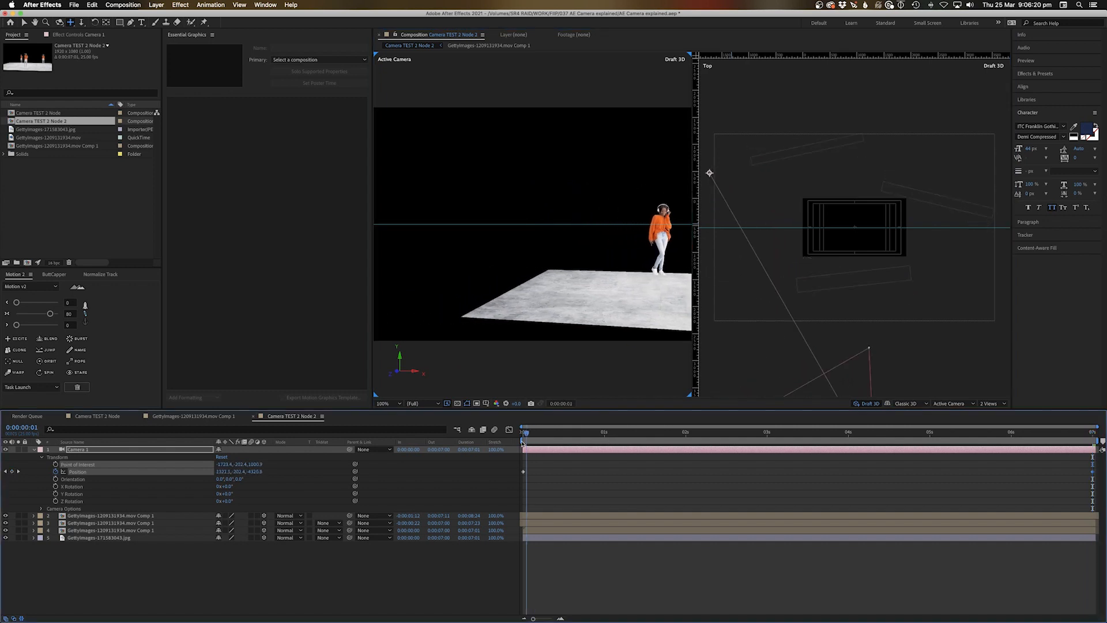
At the first frame, return Camera 1's point of interest to the back woman in the Top view and preview the move.
{"action": "key", "text": "Home"}
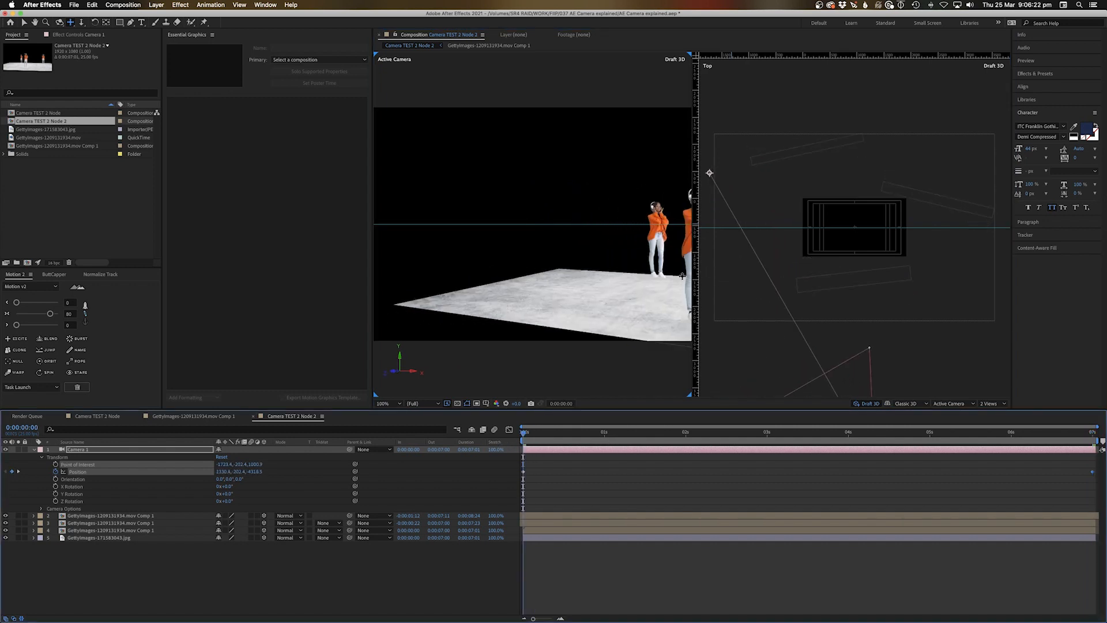
{"action": "key", "text": "v"}
{"action": "left_click_drag", "start_coordinate": [710, 175], "coordinate": [800, 153]}
{"action": "left_click_drag", "start_coordinate": [523, 435], "coordinate": [432, 450]}
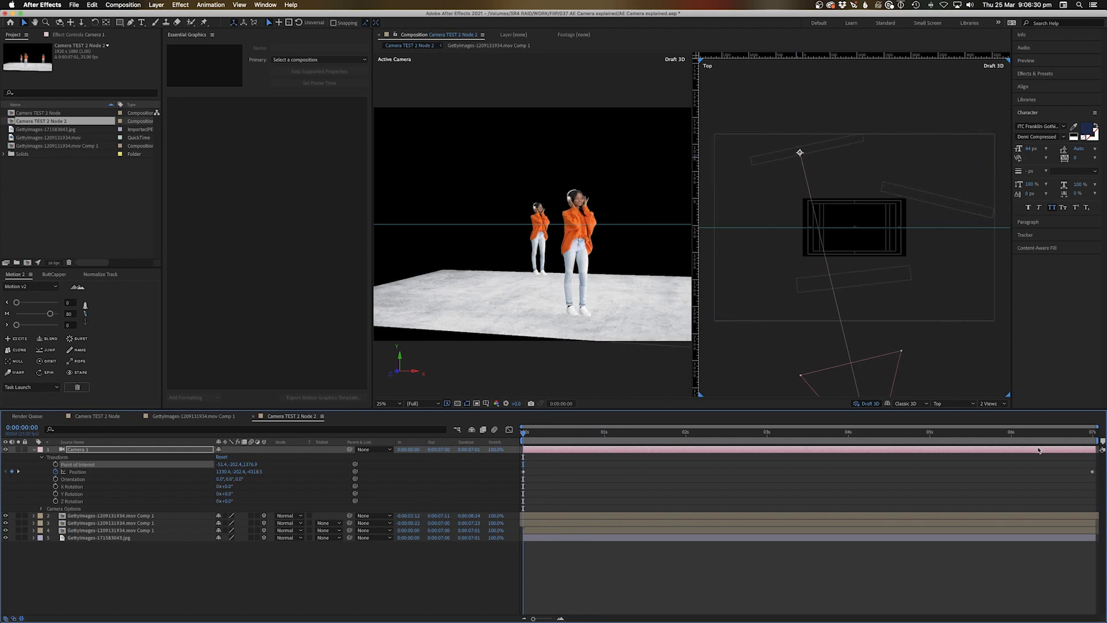
{"action": "key", "text": "space"}
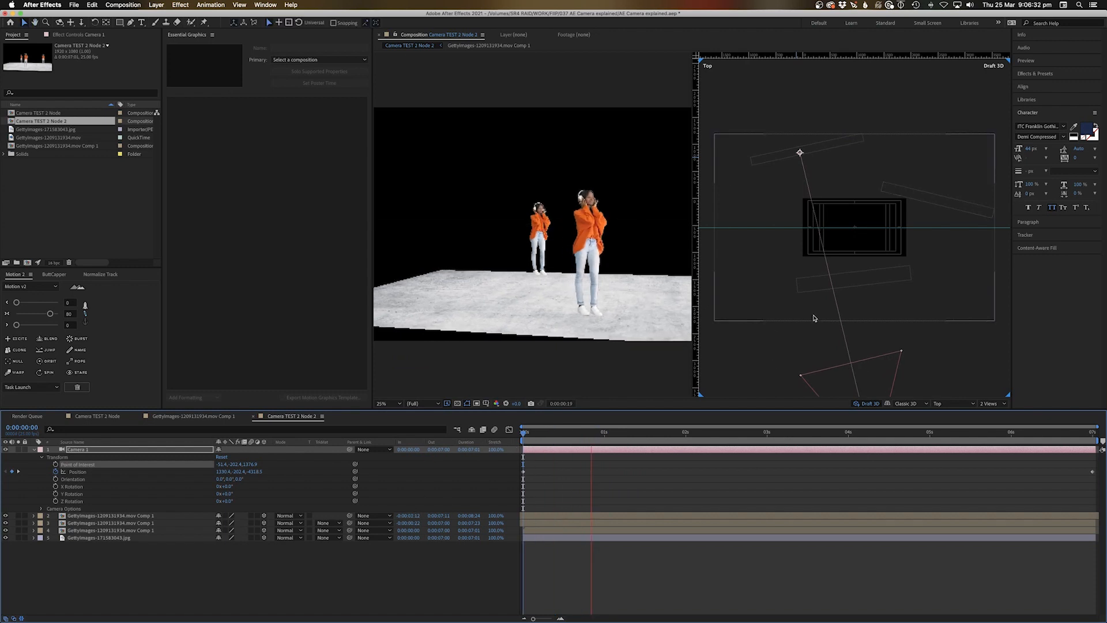
{"action": "key", "text": "space"}
Keyframe Camera 1's Point of Interest on the back woman at 0:00:02:12 and on the front woman at 0:00:03:07.
{"action": "left_click_drag", "start_coordinate": [552, 439], "coordinate": [725, 458]}
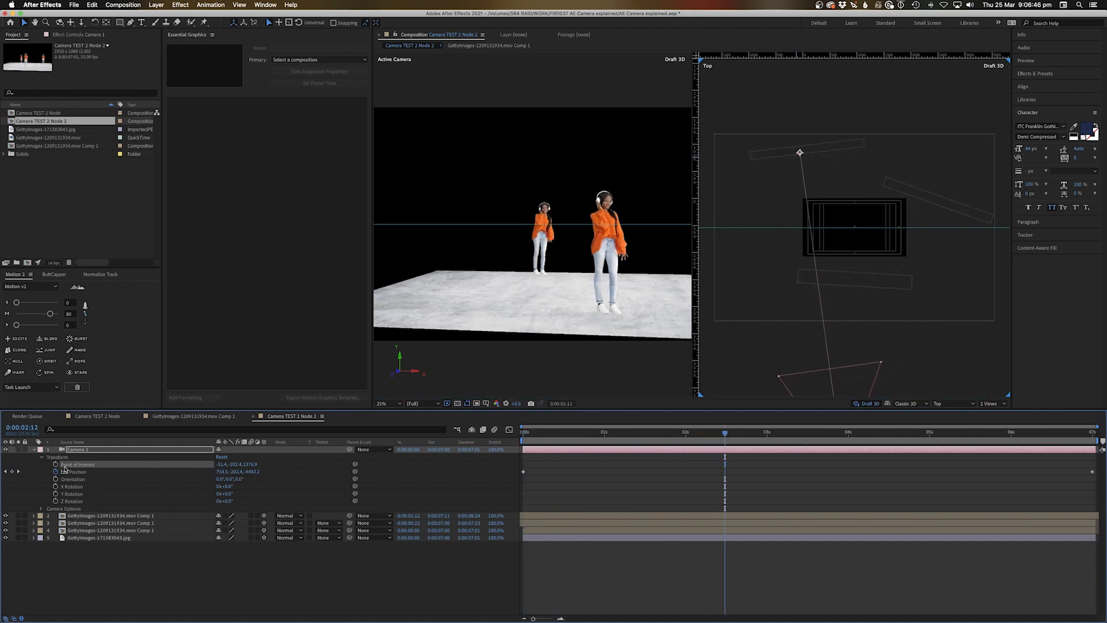
{"action": "left_click_drag", "start_coordinate": [753, 435], "coordinate": [790, 435]}
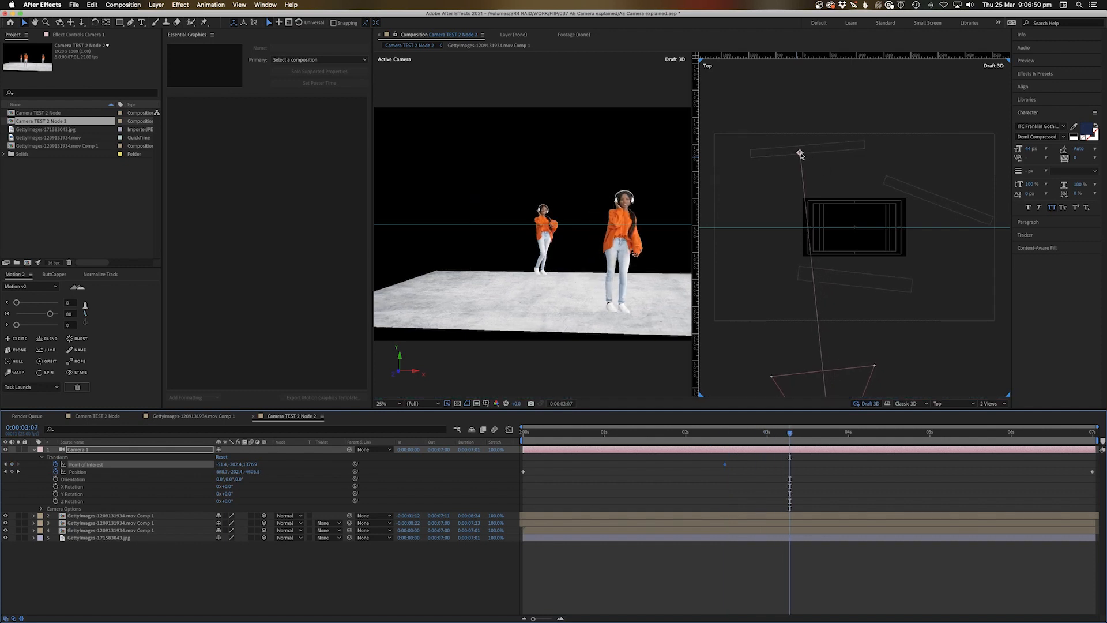
{"action": "left_click_drag", "start_coordinate": [800, 154], "coordinate": [858, 283]}
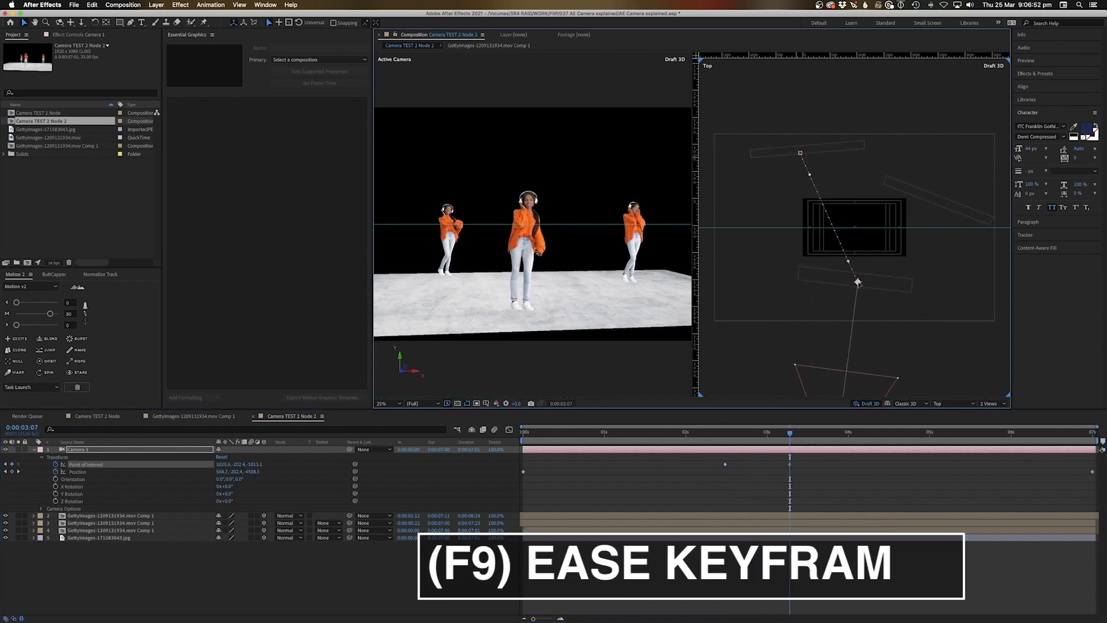
Ease both Point of Interest keyframes and preview the camera's turn toward the front woman.
{"action": "left_click_drag", "start_coordinate": [714, 462], "coordinate": [810, 475]}
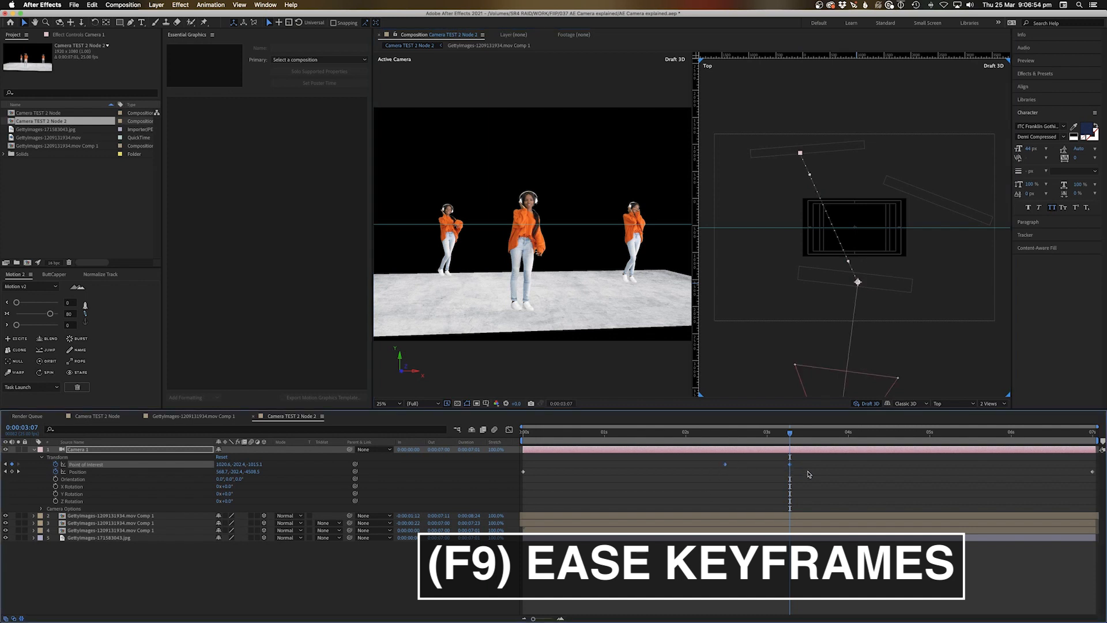
{"action": "left_click", "coordinate": [677, 433]}
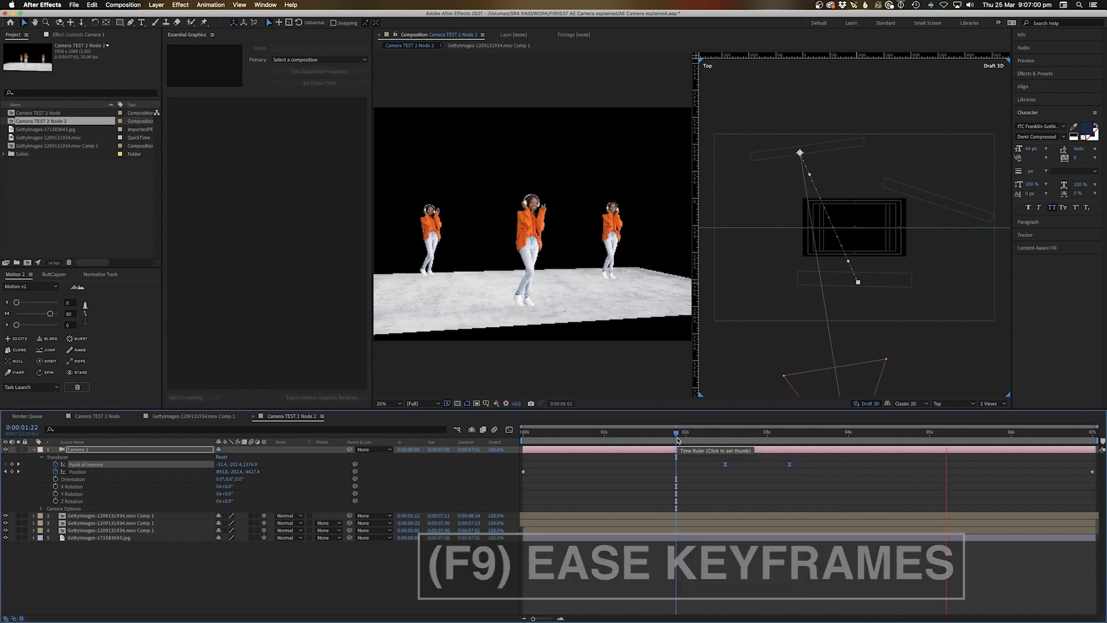
{"action": "key", "text": "Home"}
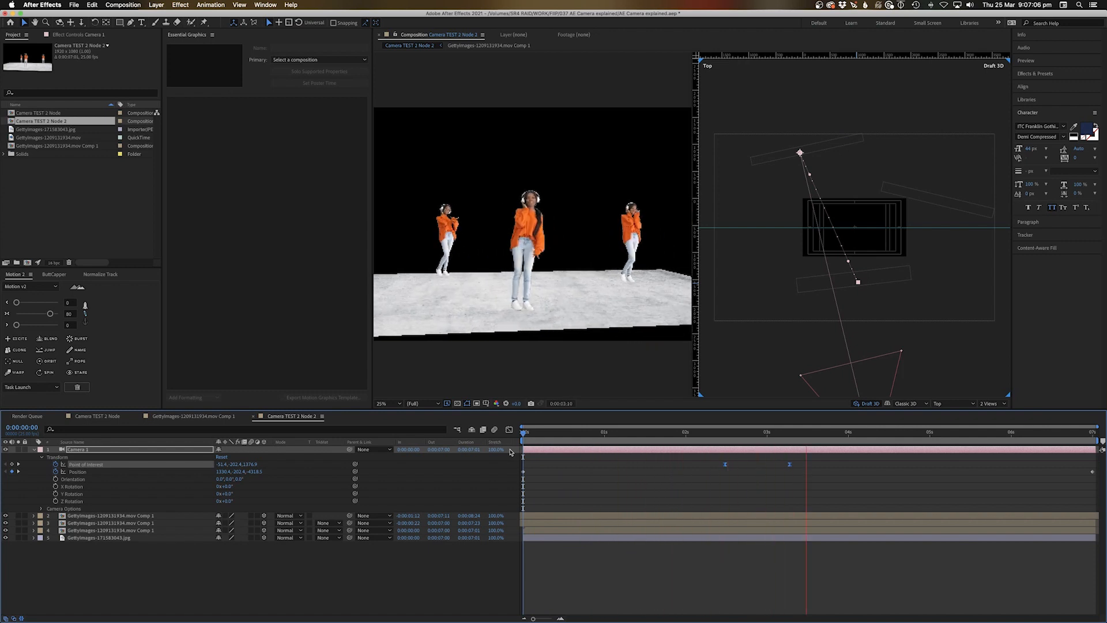
Duplicate the 0:00:03:07 Point of Interest keyframe at 0:00:04:21, then move the point of interest to the side woman at 0:00:05:10.
{"action": "left_click", "coordinate": [885, 433]}
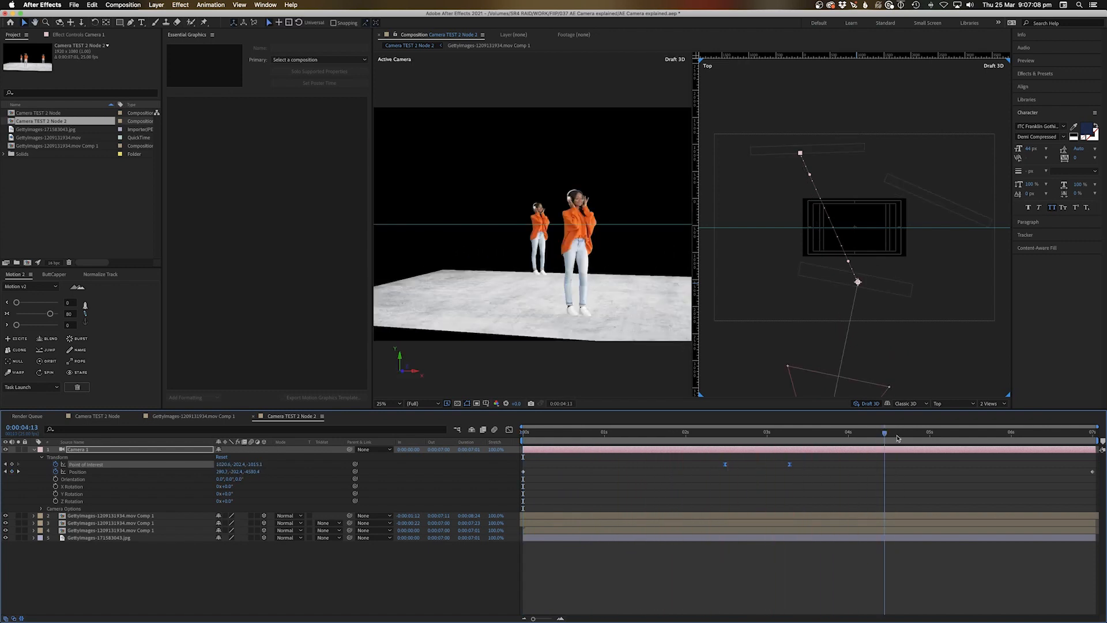
{"action": "left_click_drag", "start_coordinate": [898, 438], "coordinate": [917, 440]}
{"action": "left_click", "coordinate": [801, 473]}
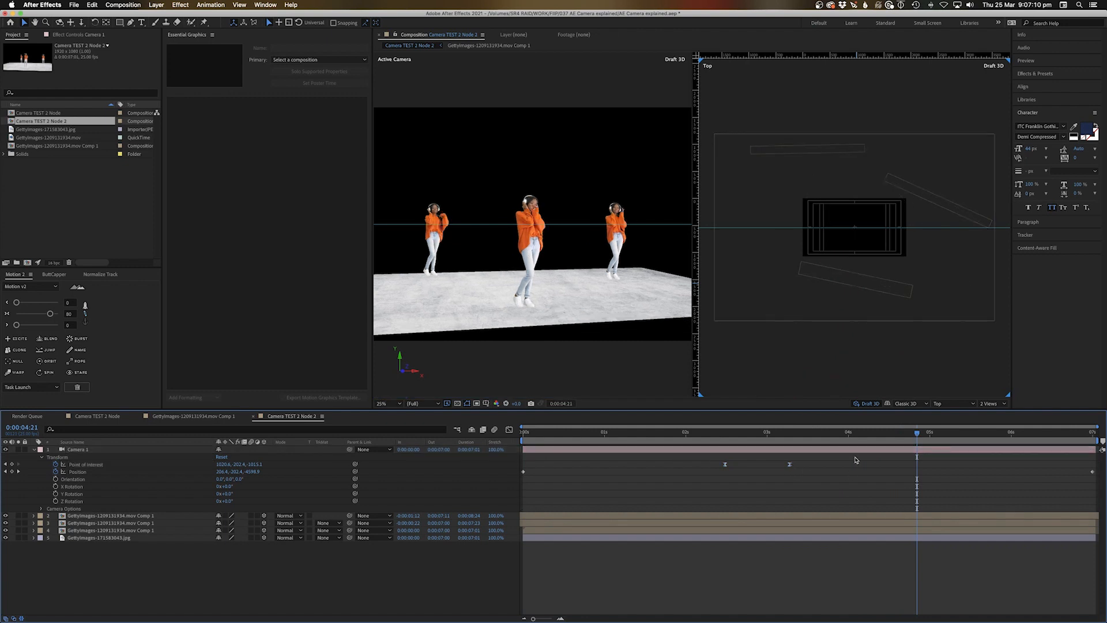
{"action": "left_click", "coordinate": [789, 465]}
{"action": "left_click", "coordinate": [962, 433]}
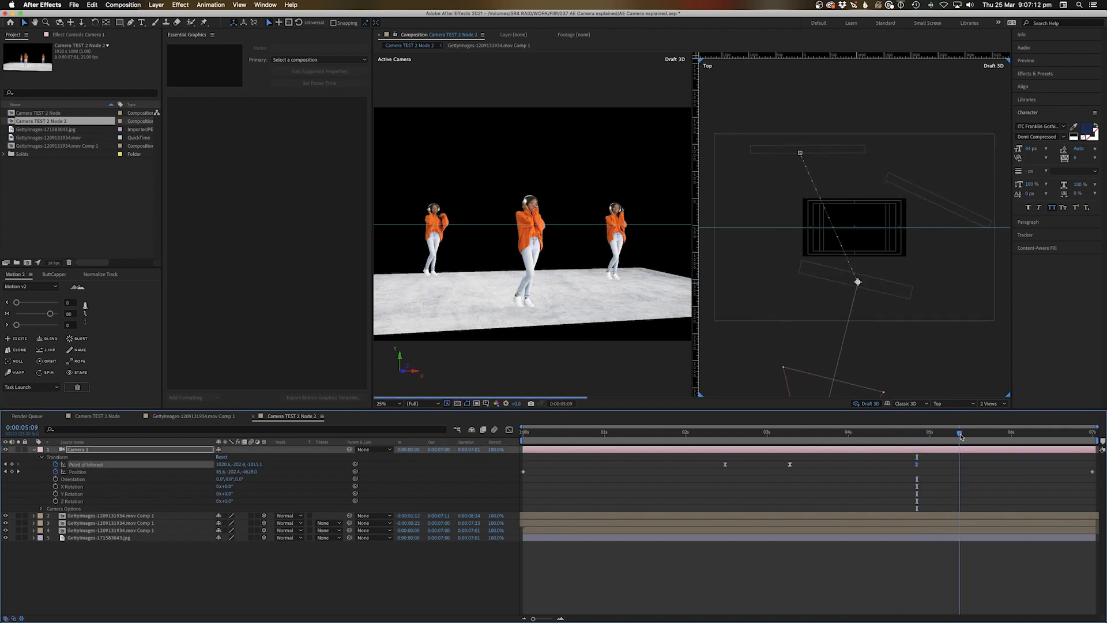
{"action": "left_click_drag", "start_coordinate": [857, 283], "coordinate": [938, 201]}
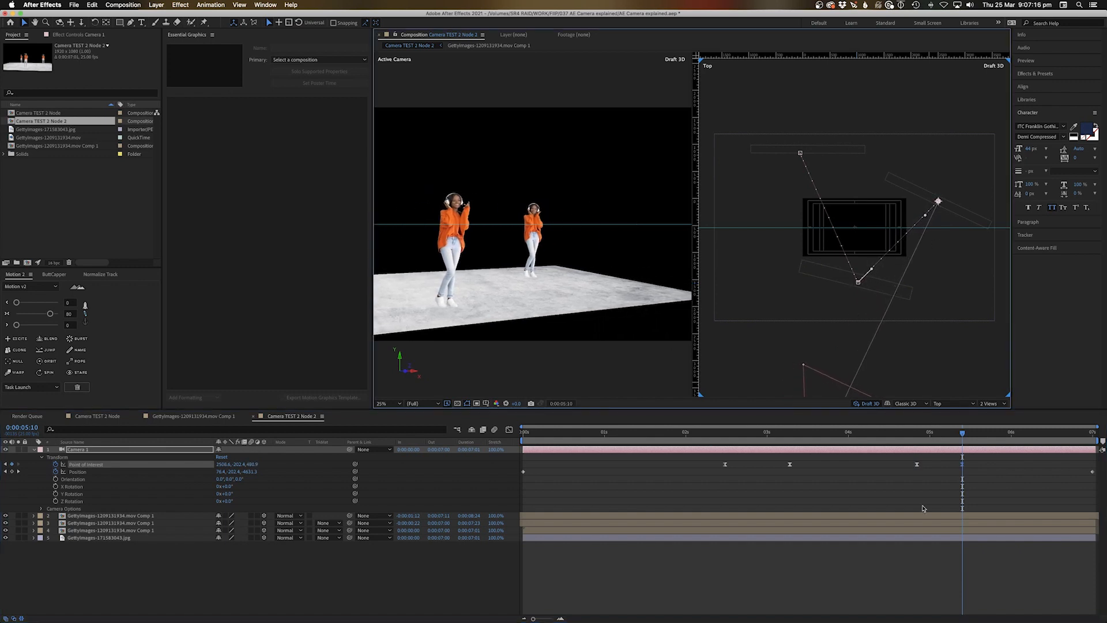
Shift the last Point of Interest keyframe slightly later and preview the animation from 0:00:02:11.
{"action": "left_click", "coordinate": [721, 432]}
{"action": "left_click", "coordinate": [963, 467]}
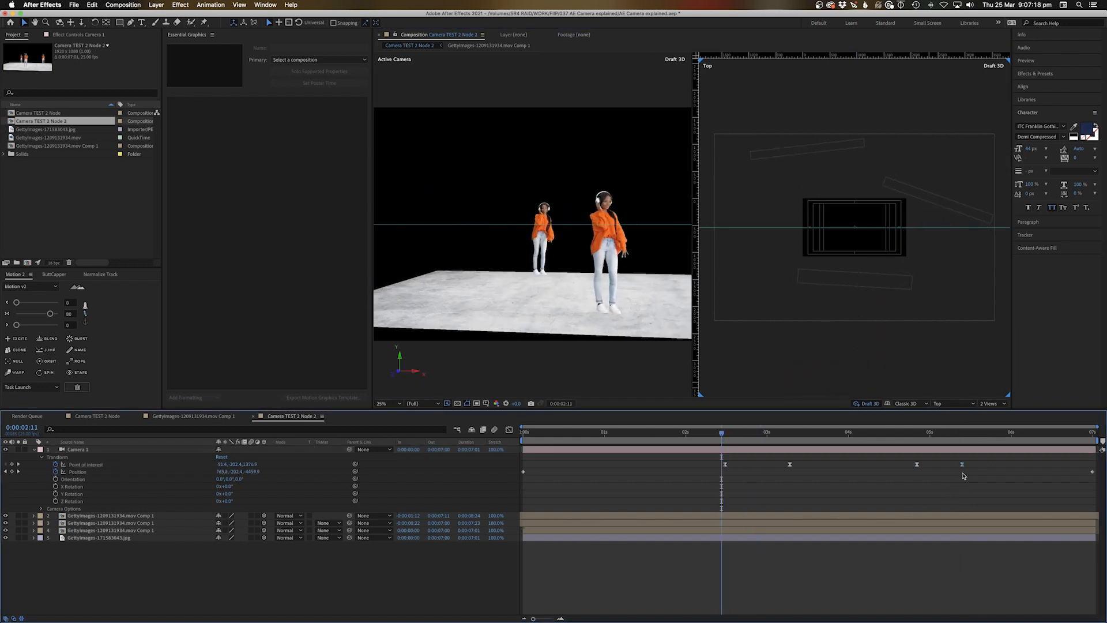
{"action": "left_click_drag", "start_coordinate": [962, 465], "coordinate": [972, 465]}
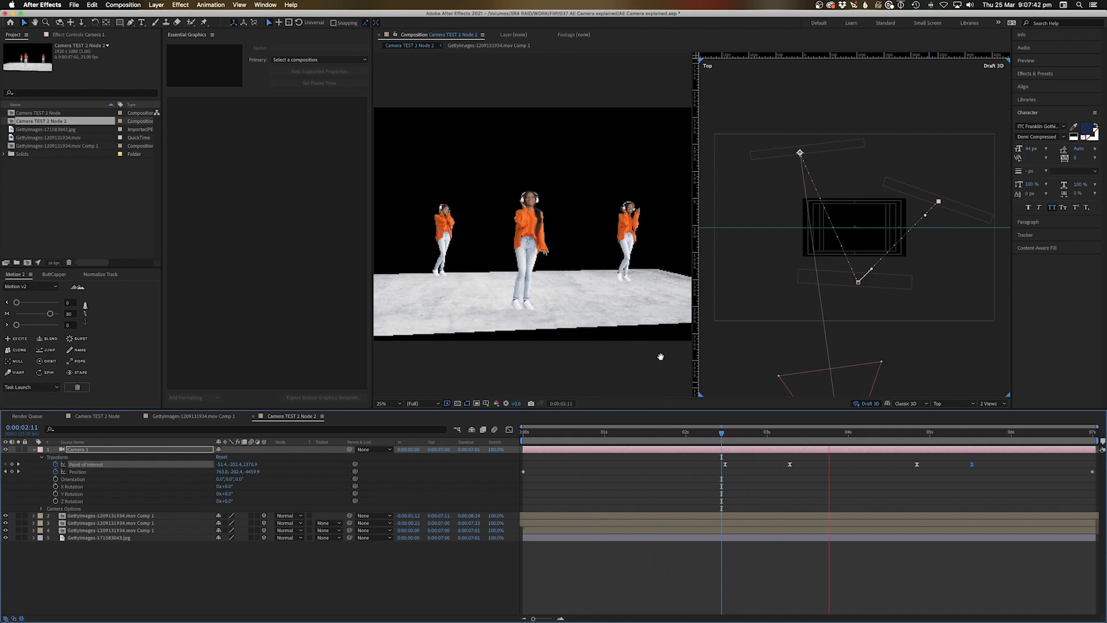
{"action": "key", "text": "space"}
Change the layout to a single Active Camera view at 100% magnification and return to the first frame.
{"action": "left_click", "coordinate": [955, 404]}
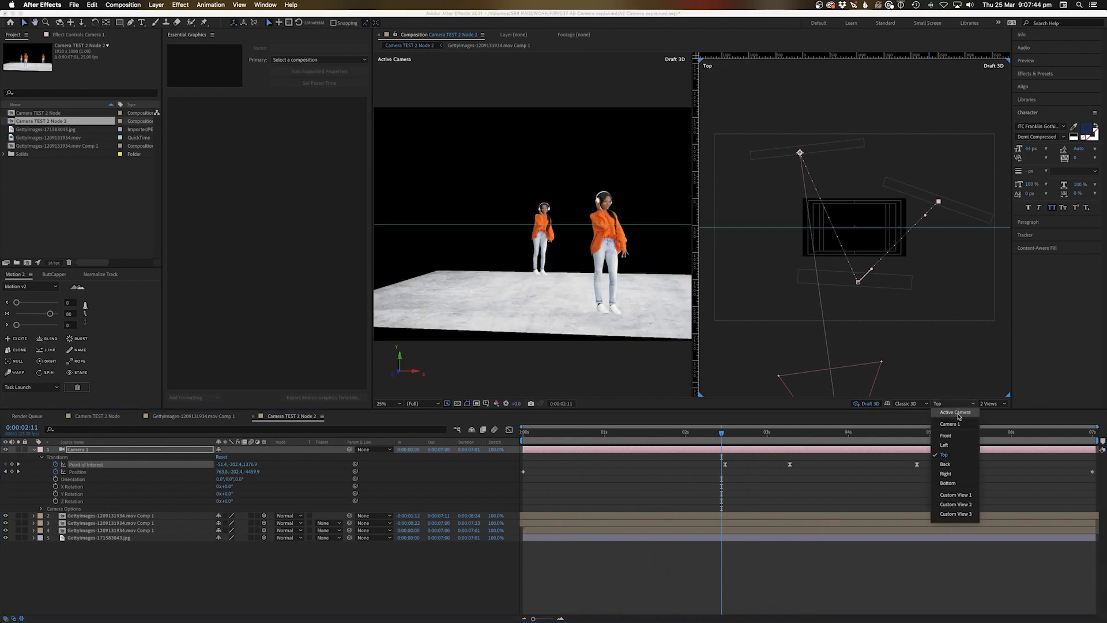
{"action": "left_click", "coordinate": [955, 413]}
{"action": "left_click", "coordinate": [989, 404]}
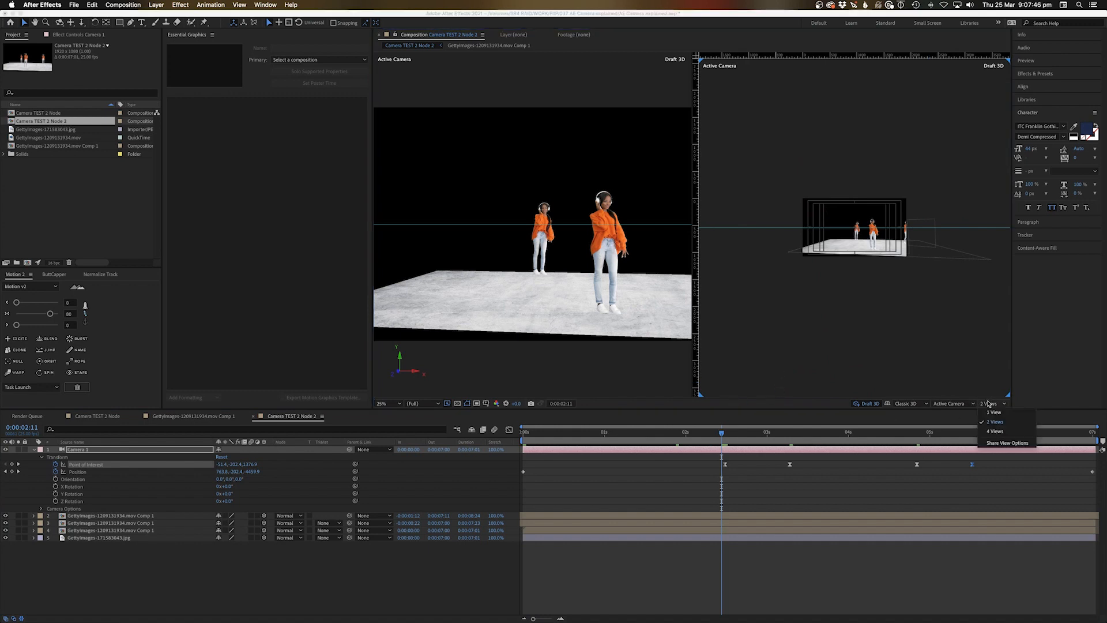
{"action": "left_click", "coordinate": [993, 412]}
{"action": "left_click_drag", "start_coordinate": [589, 437], "coordinate": [522, 436]}
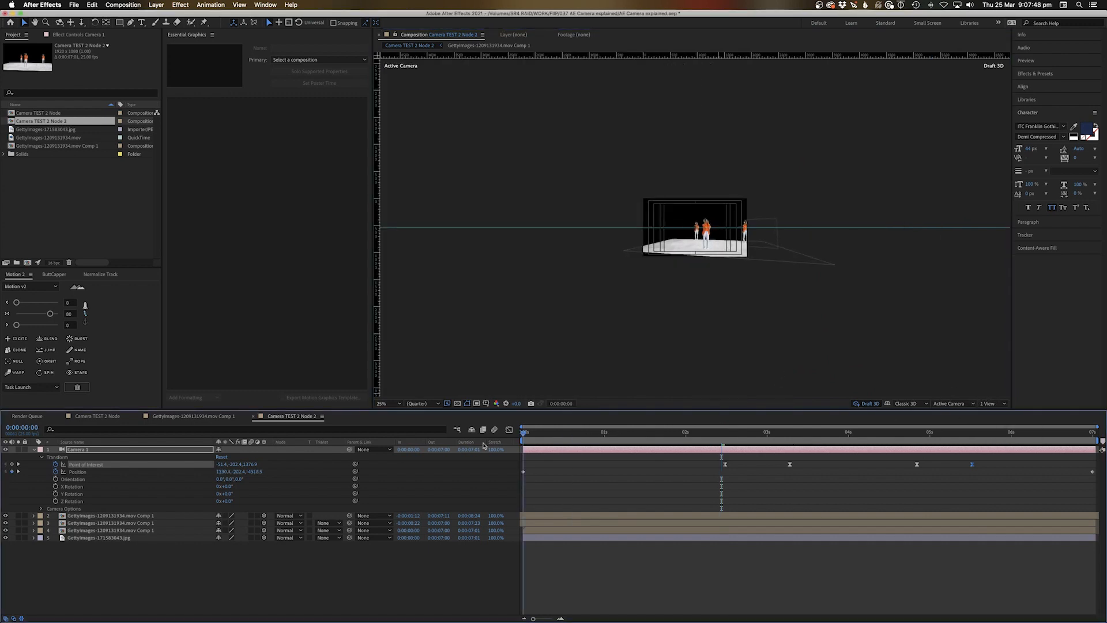
{"action": "scroll", "coordinate": [783, 267], "scroll_direction": "up", "scroll_amount": 3}
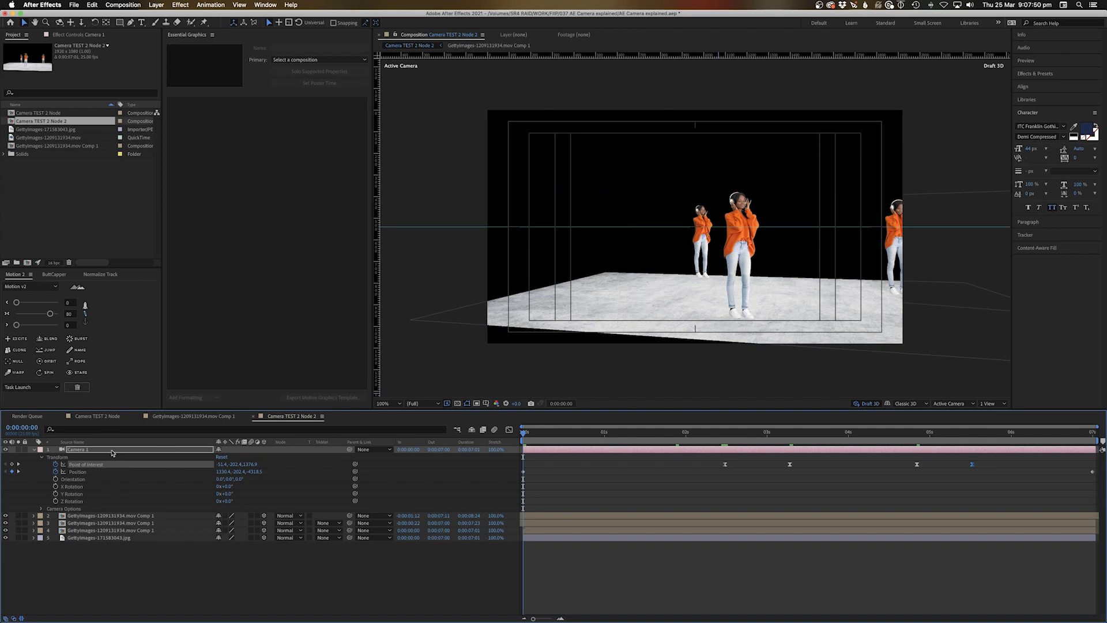
Remove Camera 1's Point of Interest and Position keyframes, then move the camera so the front woman stands right of centre.
{"action": "left_click", "coordinate": [56, 469], "text": "shift"}
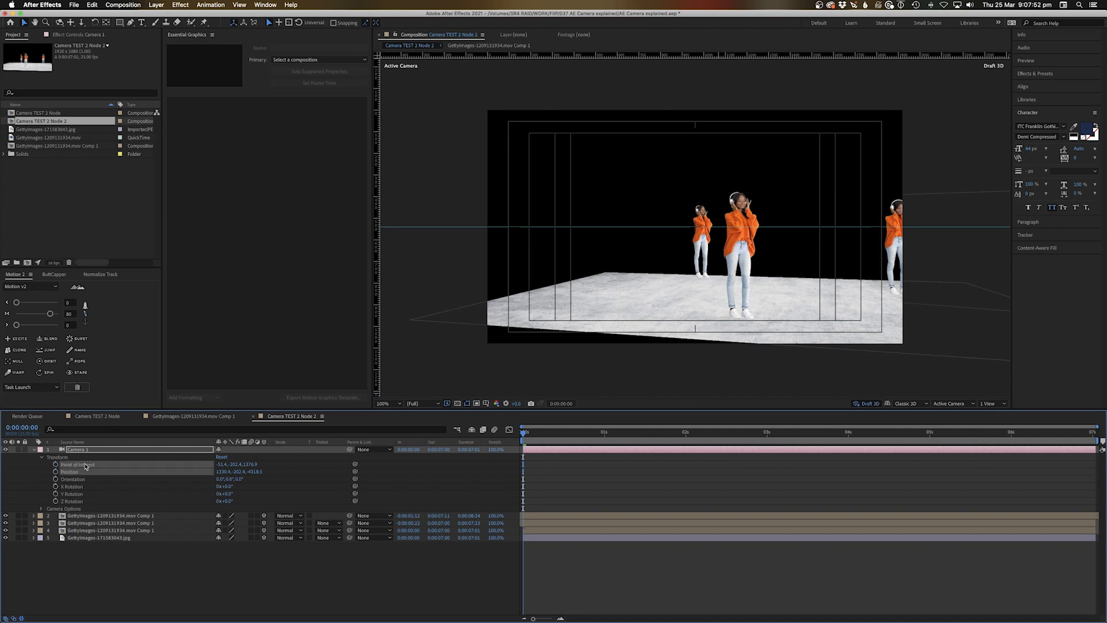
{"action": "left_click_drag", "start_coordinate": [708, 273], "coordinate": [748, 271]}
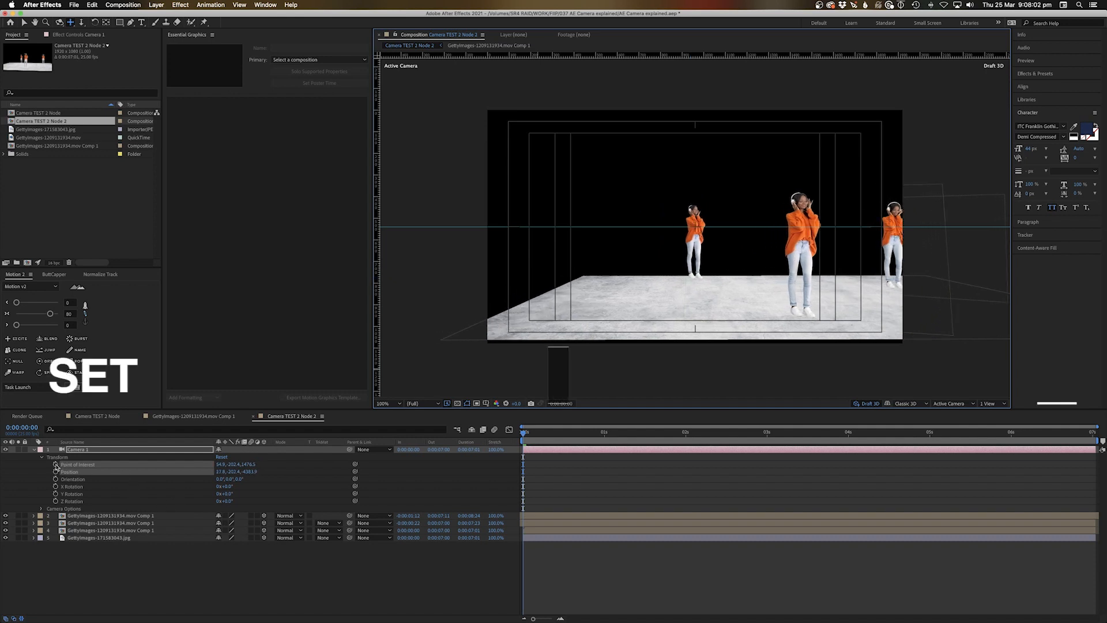
{"action": "left_click", "coordinate": [62, 580]}
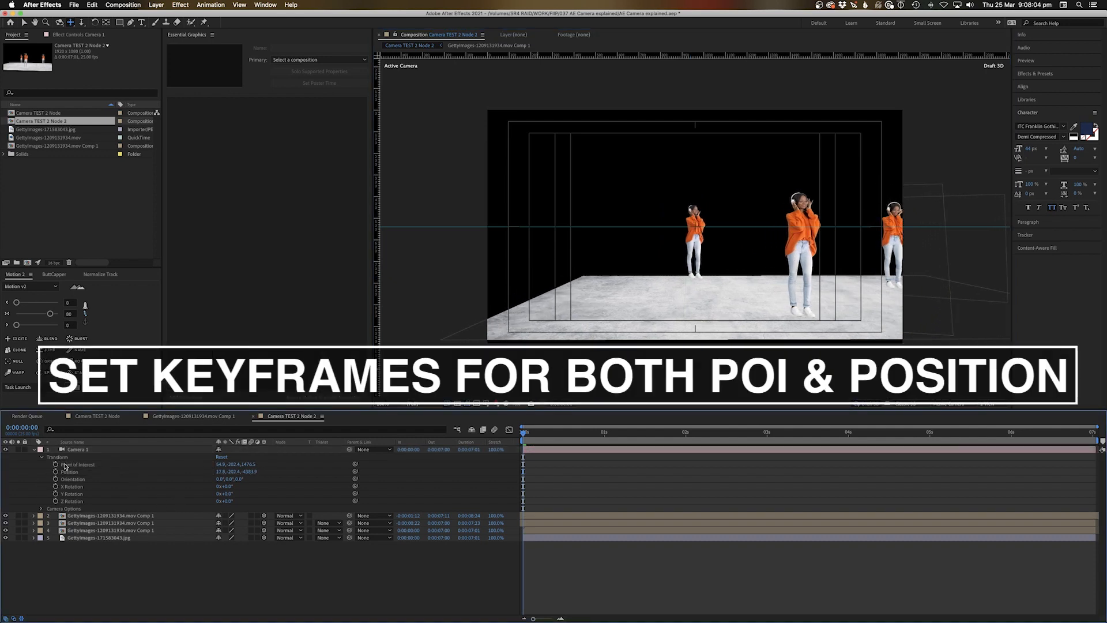
Keyframe Camera 1's Point of Interest and Position at the first frame, then pan the camera past the front woman at 0:00:07:00.
{"action": "left_click", "coordinate": [55, 464]}
{"action": "left_click", "coordinate": [56, 472]}
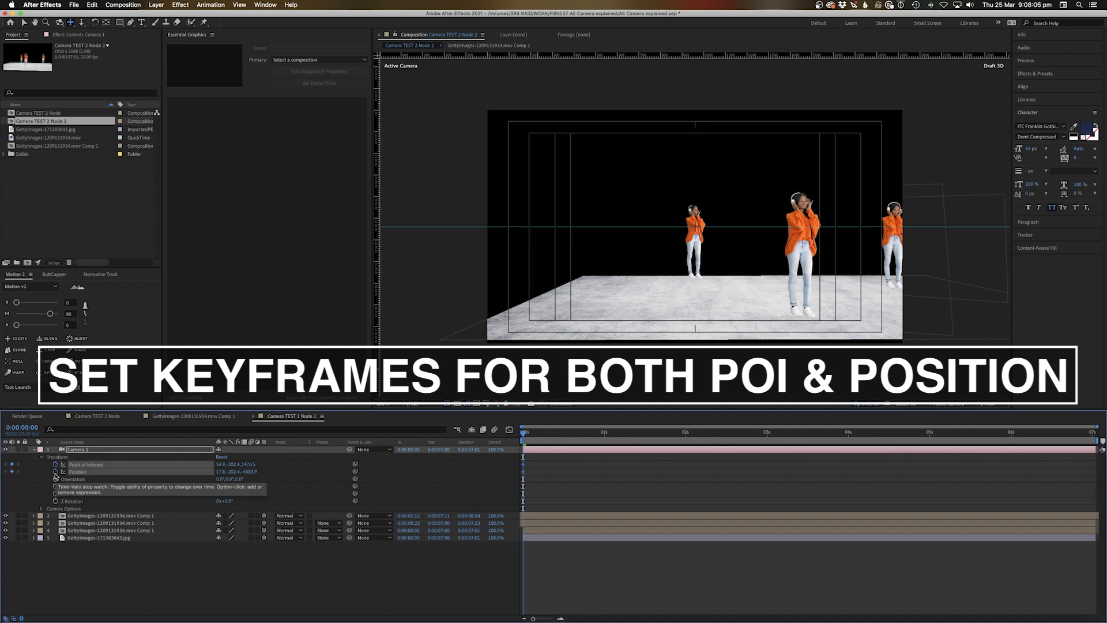
{"action": "left_click_drag", "start_coordinate": [717, 437], "coordinate": [1095, 435]}
{"action": "left_click_drag", "start_coordinate": [822, 254], "coordinate": [613, 262]}
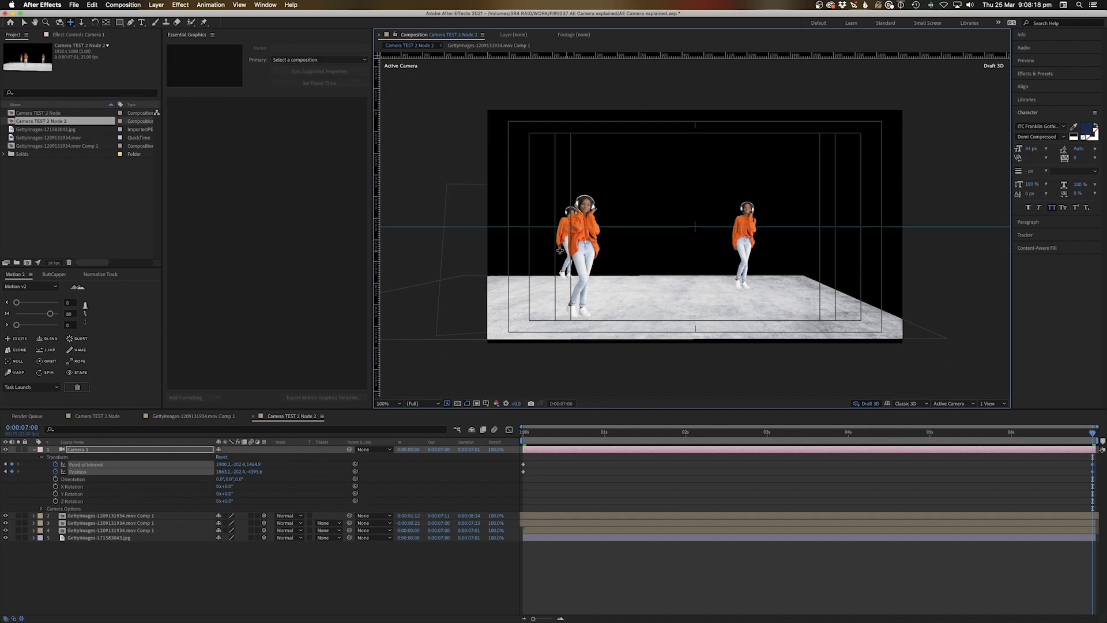
Examine the paths of Camera 1 and its point of interest in the Top view, then return to the Active Camera view.
{"action": "left_click", "coordinate": [957, 407]}
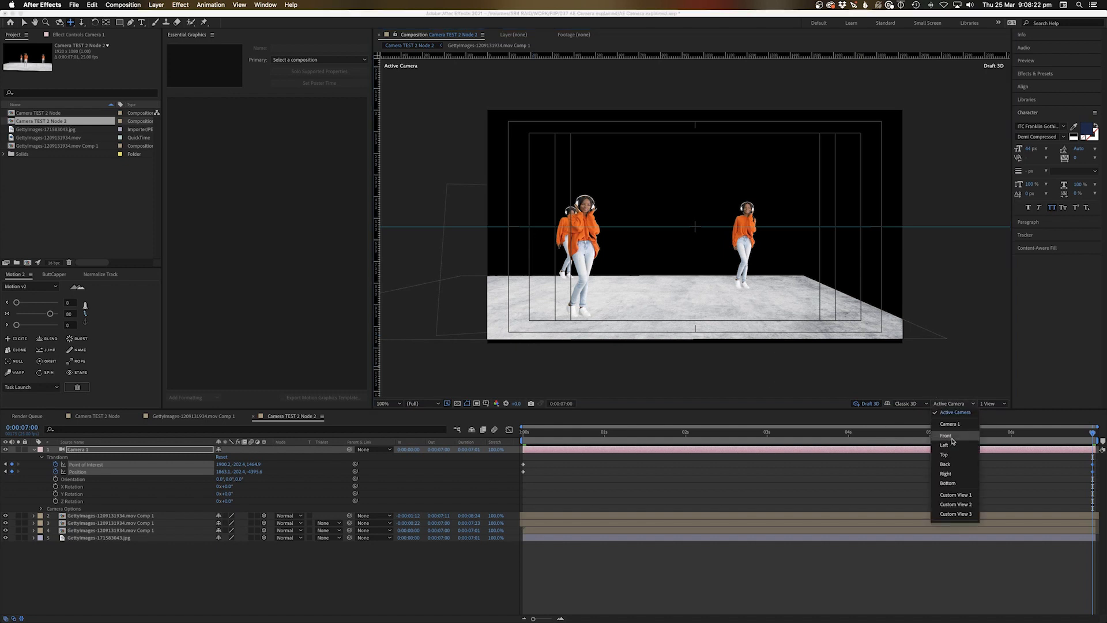
{"action": "left_click", "coordinate": [949, 459]}
{"action": "key", "text": "comma"}
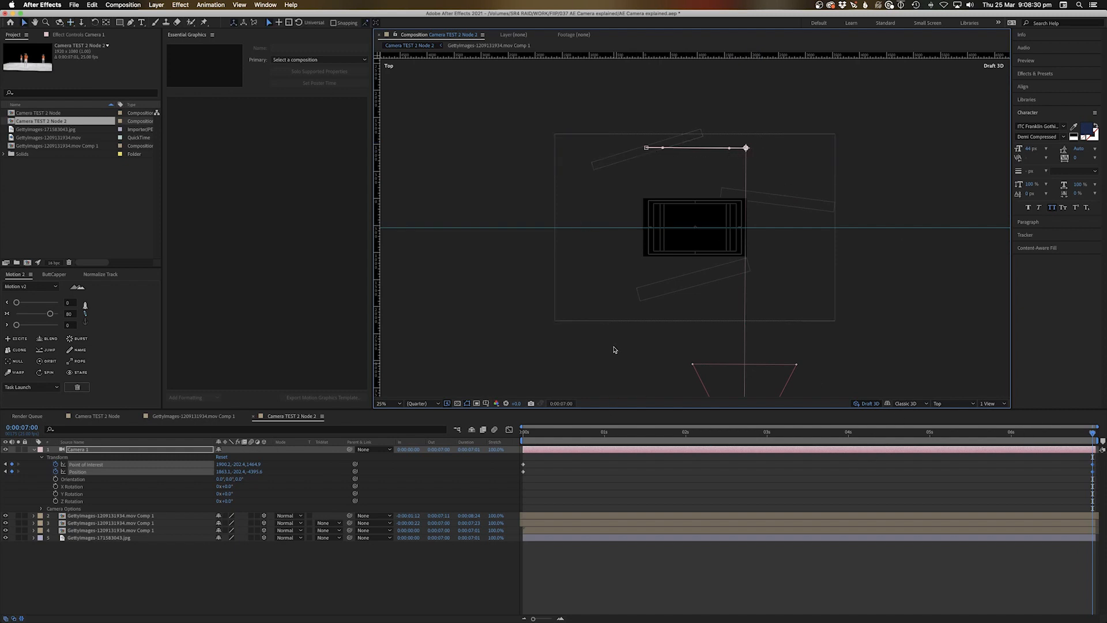
{"action": "left_click", "coordinate": [937, 404]}
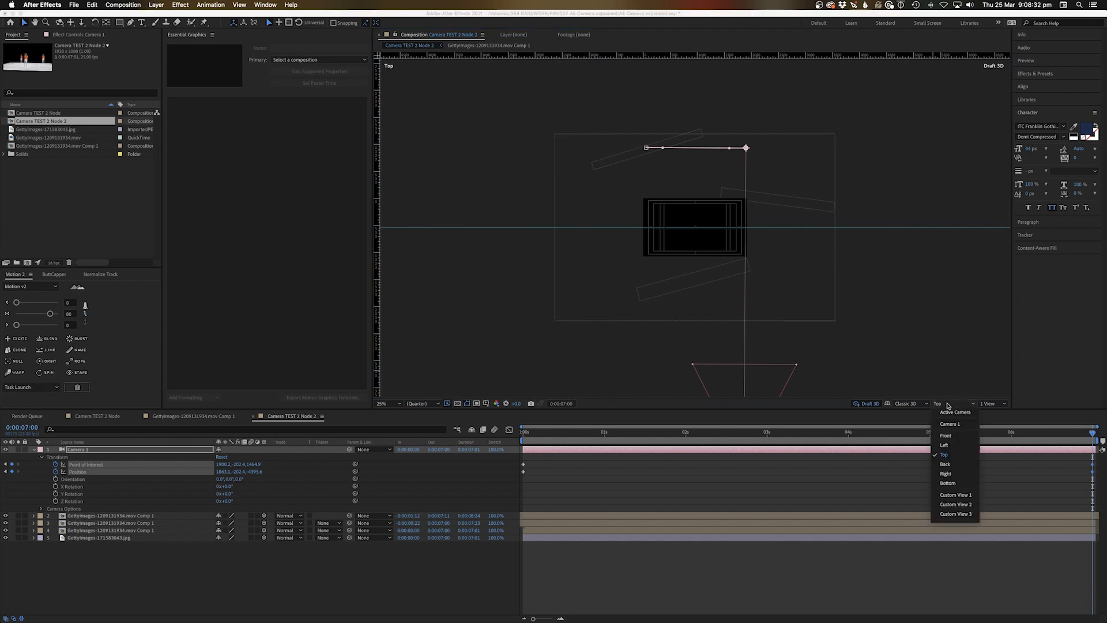
{"action": "left_click", "coordinate": [947, 412]}
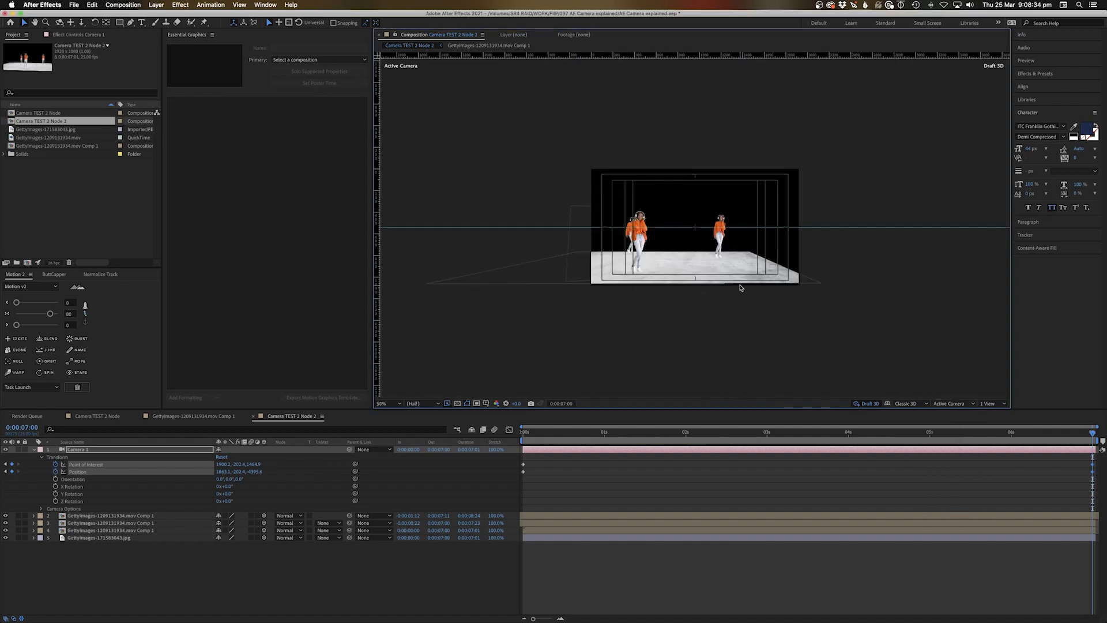
Play back the current camera pan from the first frame.
{"action": "key", "text": "space"}
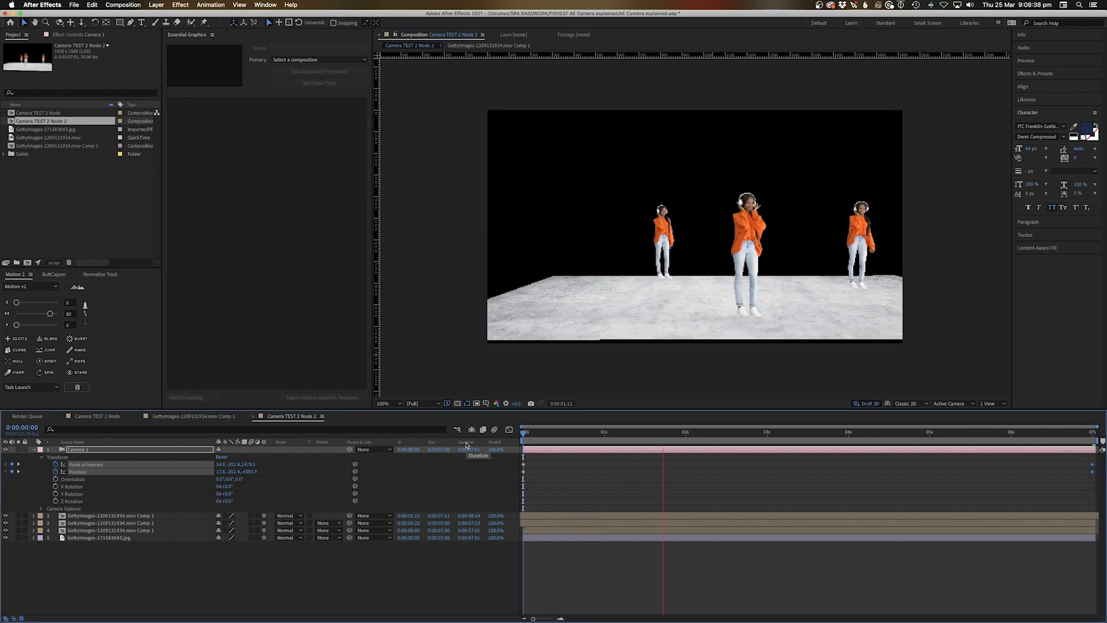
{"action": "key", "text": "space"}
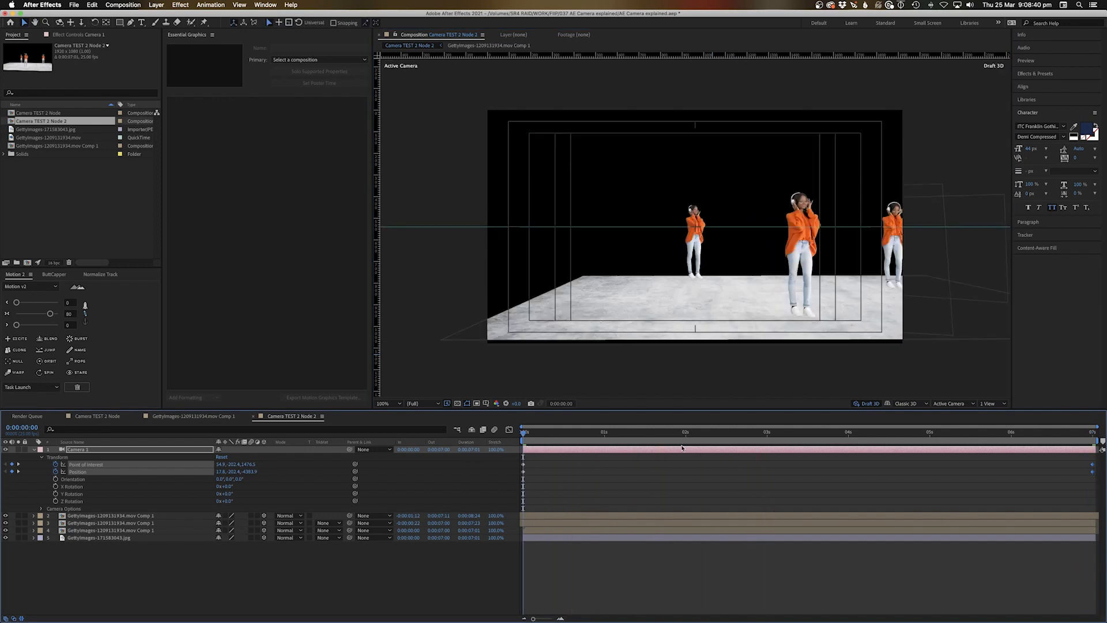
Keyframe Camera 1's Point of Interest at 0:00:02:24 and delete its keyframe at 0:00:07:00.
{"action": "left_click_drag", "start_coordinate": [719, 434], "coordinate": [764, 433]}
{"action": "mouse_move", "coordinate": [524, 467]}
{"action": "left_mouse_down"}
{"action": "mouse_move", "coordinate": [676, 477]}
{"action": "mouse_move", "coordinate": [525, 474]}
{"action": "left_mouse_up"}
{"action": "left_click", "coordinate": [612, 473]}
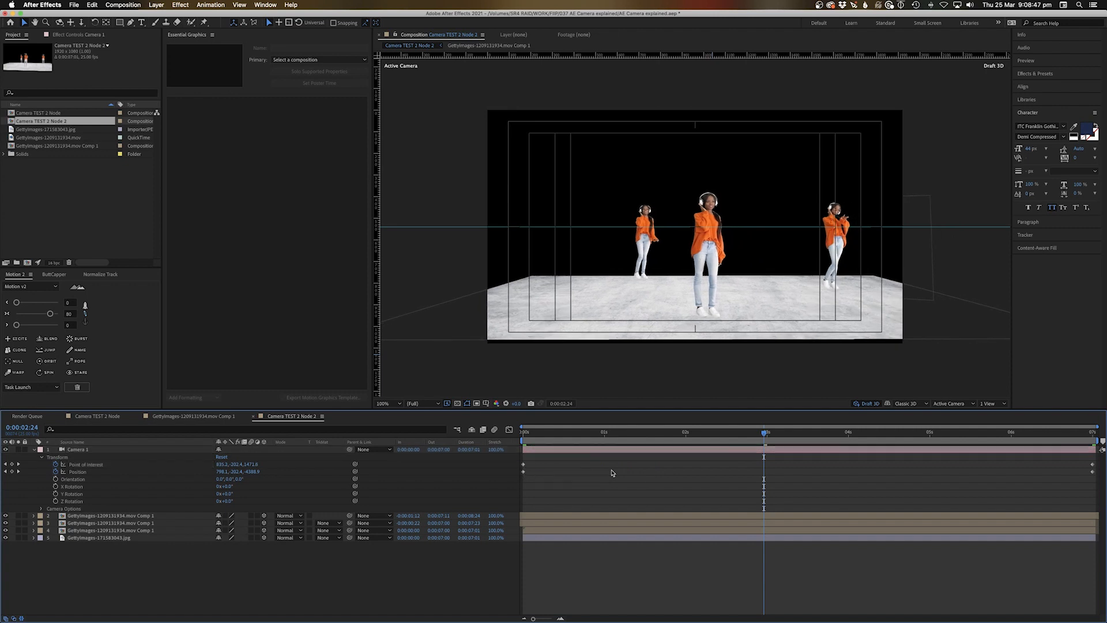
{"action": "left_click", "coordinate": [12, 464]}
{"action": "left_click", "coordinate": [803, 436]}
{"action": "left_click_drag", "start_coordinate": [1077, 463], "coordinate": [1094, 467]}
{"action": "key", "text": "Delete"}
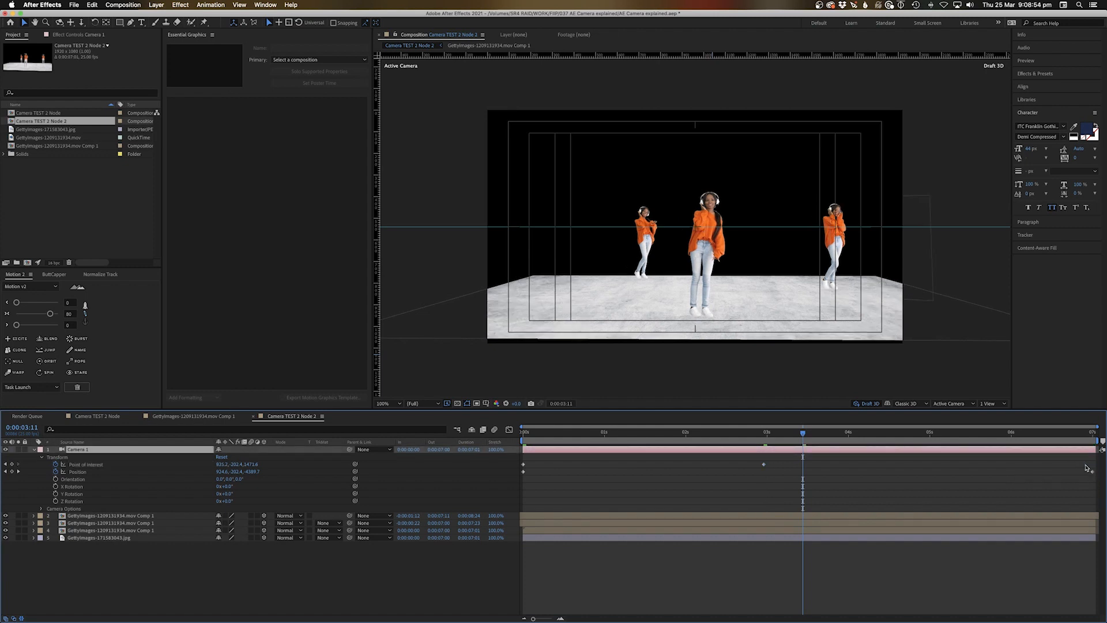
Ease Camera 1's Point of Interest keyframe at 0:00:02:24 and preview the camera move.
{"action": "left_click", "coordinate": [766, 433]}
{"action": "left_click_drag", "start_coordinate": [757, 461], "coordinate": [773, 473]}
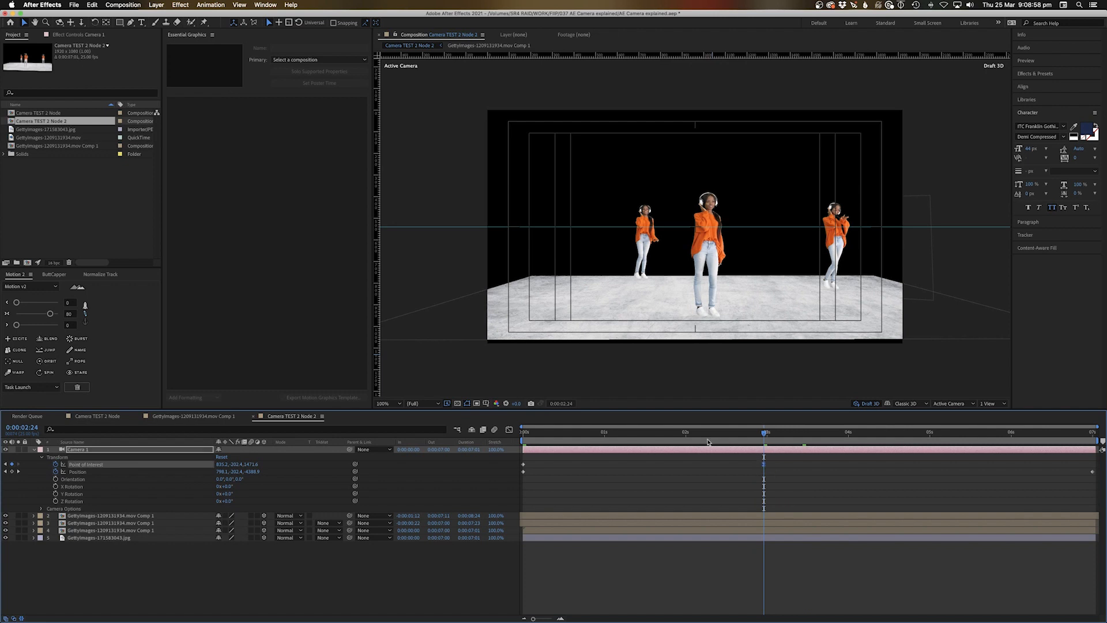
{"action": "left_click", "coordinate": [529, 440]}
{"action": "key", "text": "space"}
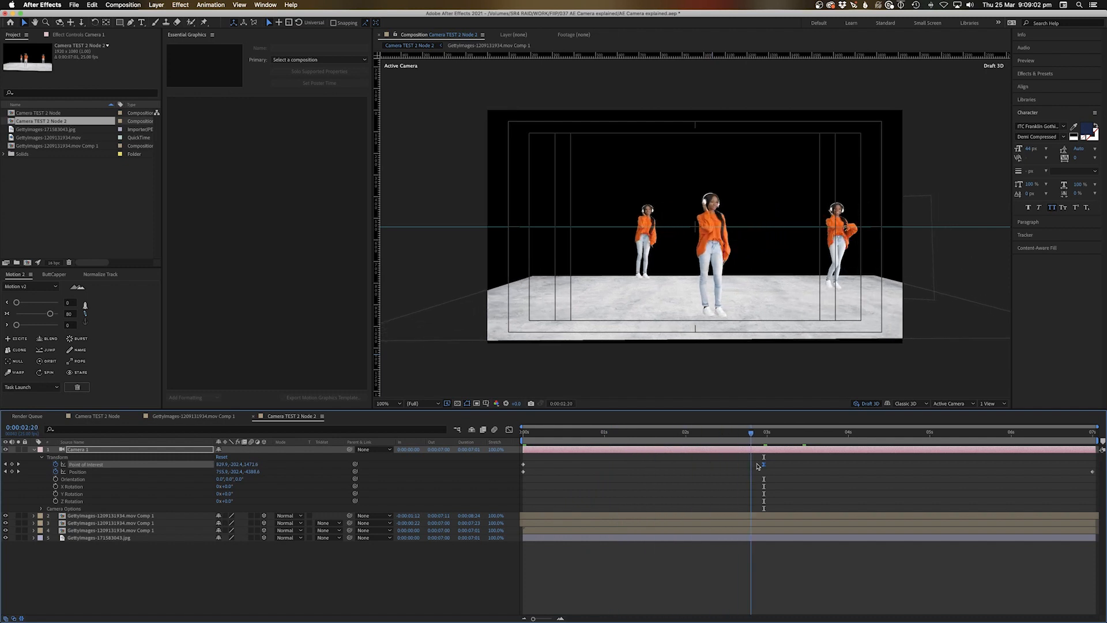
{"action": "left_click_drag", "start_coordinate": [836, 477], "coordinate": [479, 497]}
{"action": "key", "text": "space"}
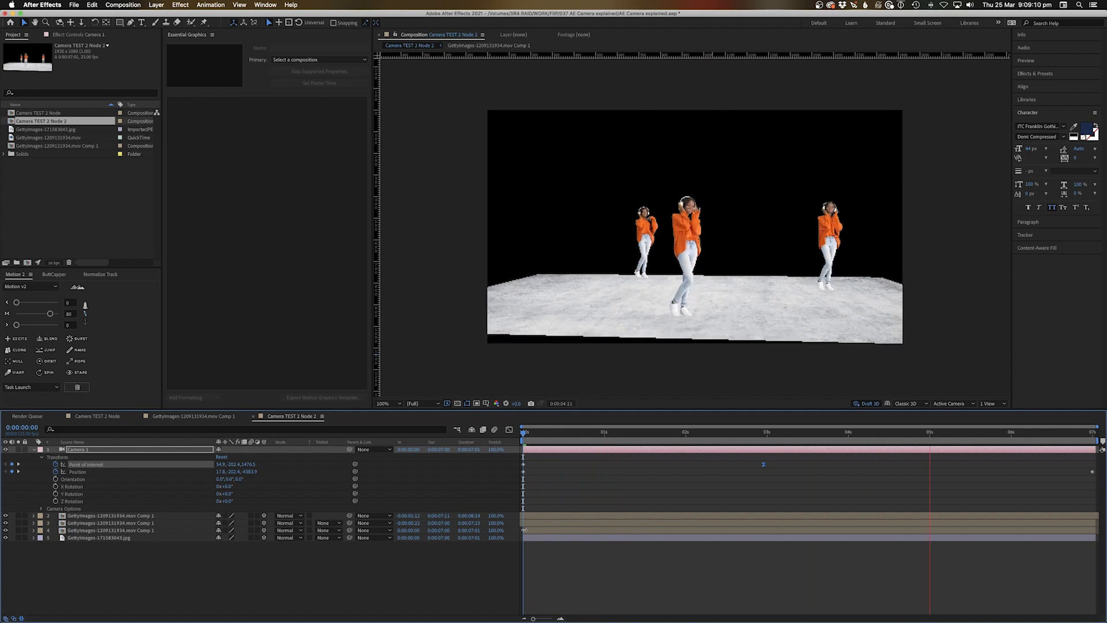
{"action": "key", "text": "space"}
Keyframe Camera 1's Point of Interest at 0:00:05:03, then reframe the camera at 0:00:07:00 with the front woman just left of centre.
{"action": "left_click", "coordinate": [941, 433]}
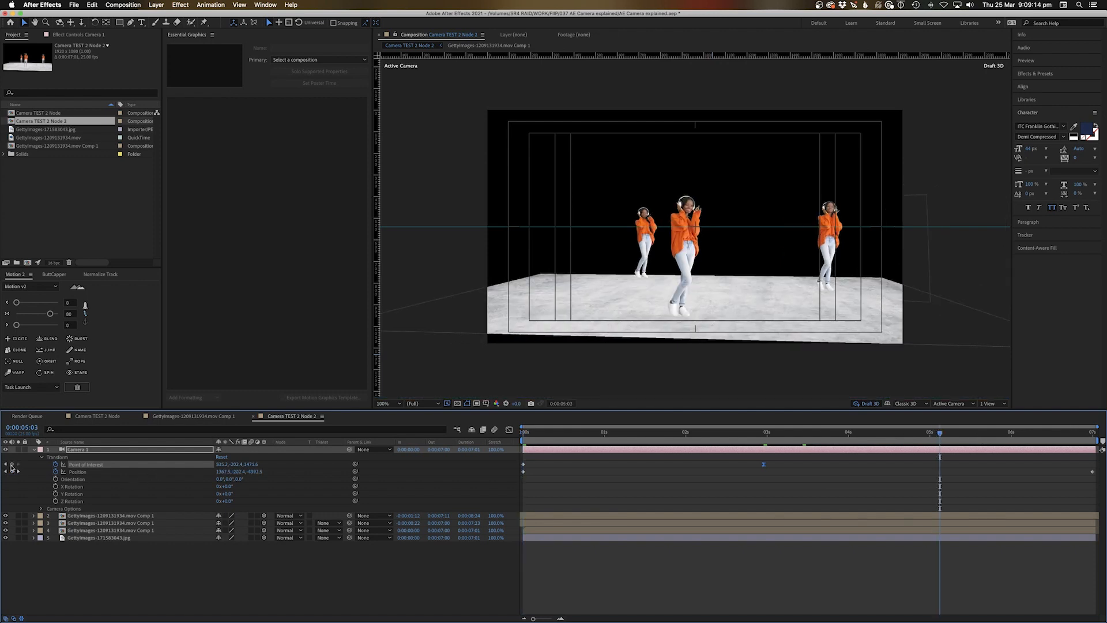
{"action": "left_click_drag", "start_coordinate": [1088, 440], "coordinate": [1103, 441]}
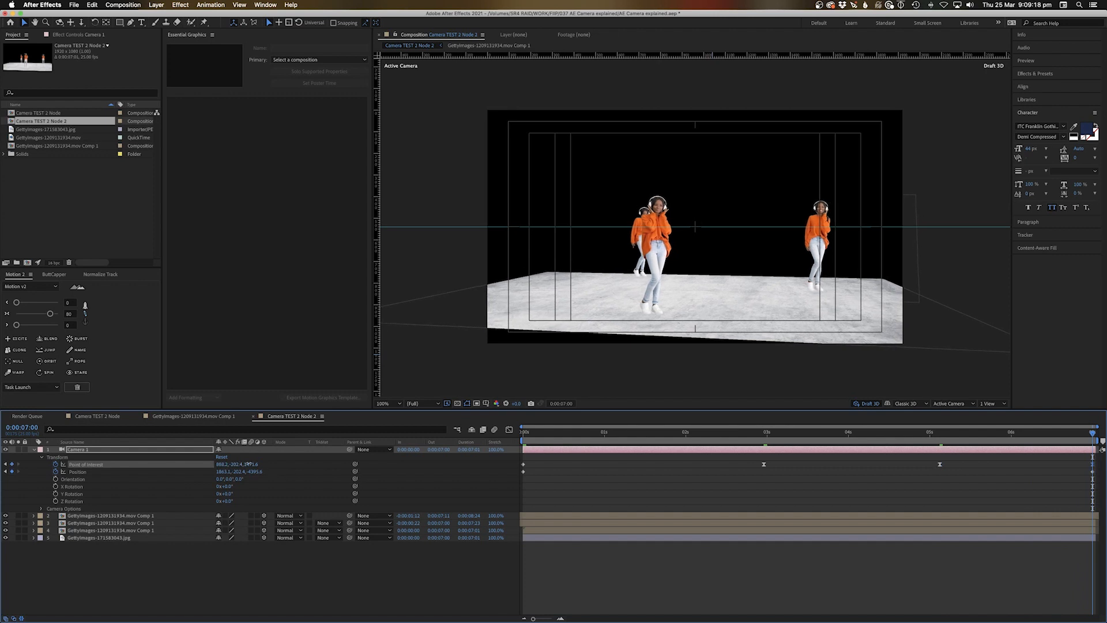
{"action": "key", "text": "super+z"}
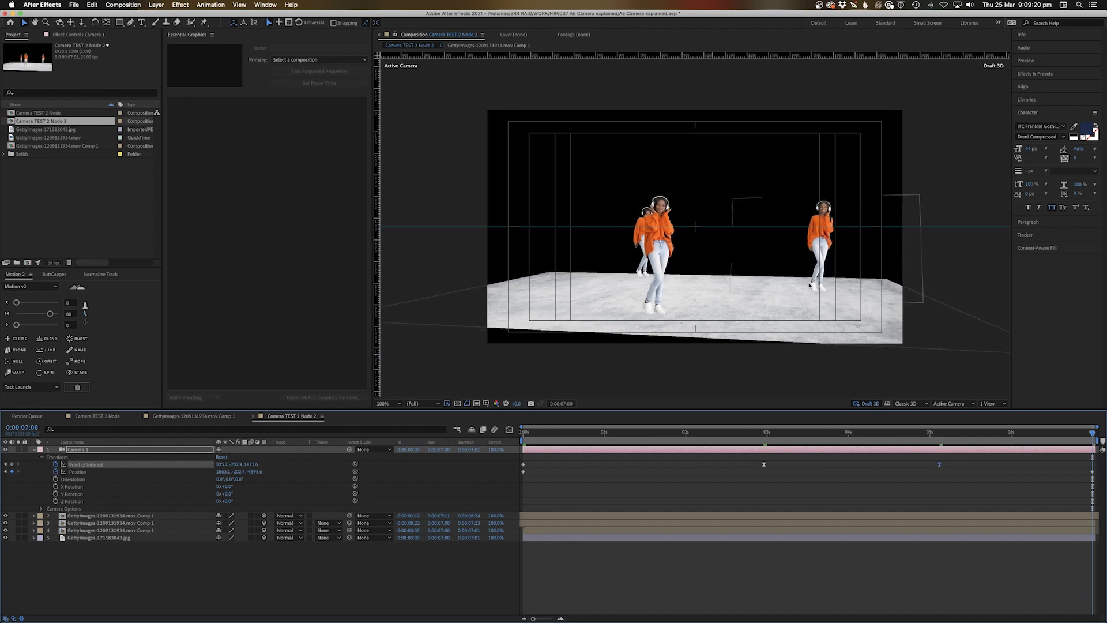
{"action": "left_click_drag", "start_coordinate": [774, 272], "coordinate": [796, 272]}
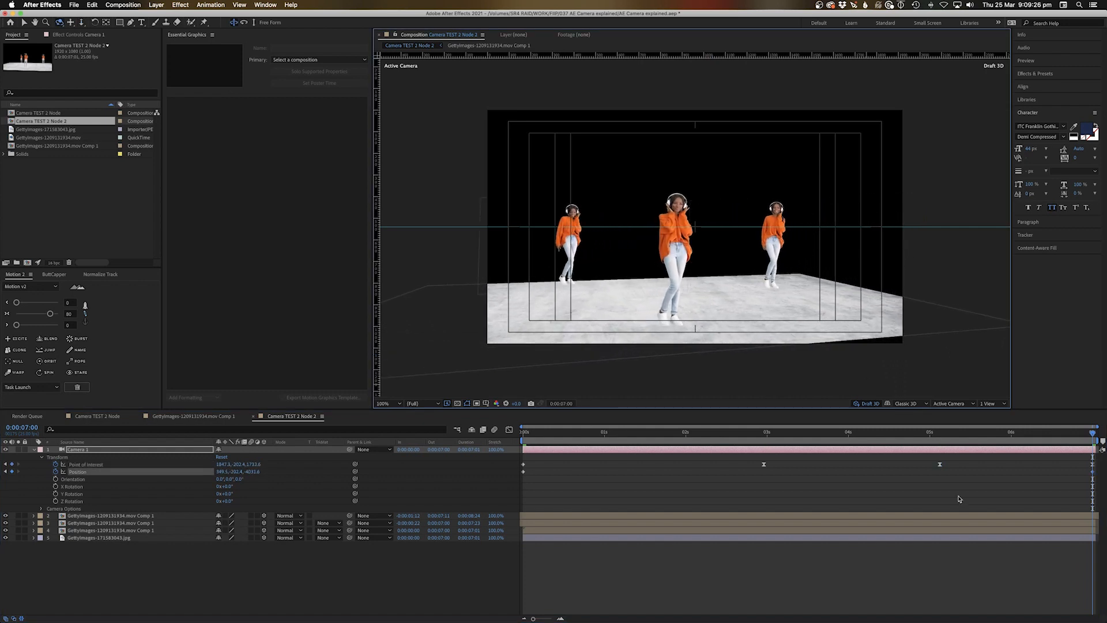
Preview the animation with the reframed ending from the first frame.
{"action": "key", "text": "space"}
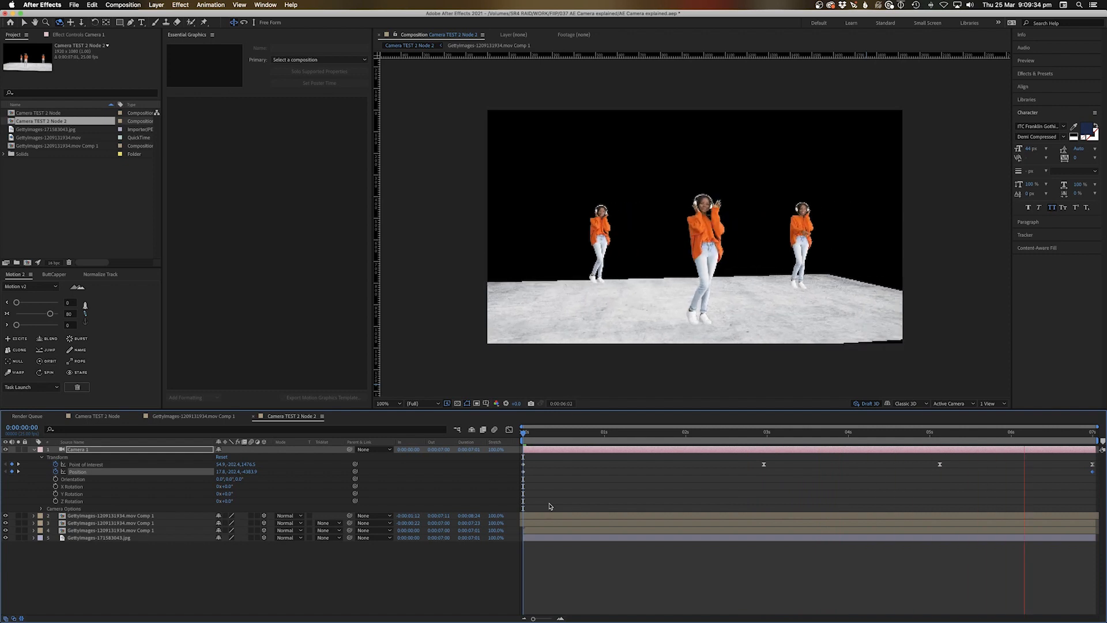
{"action": "key", "text": "space"}
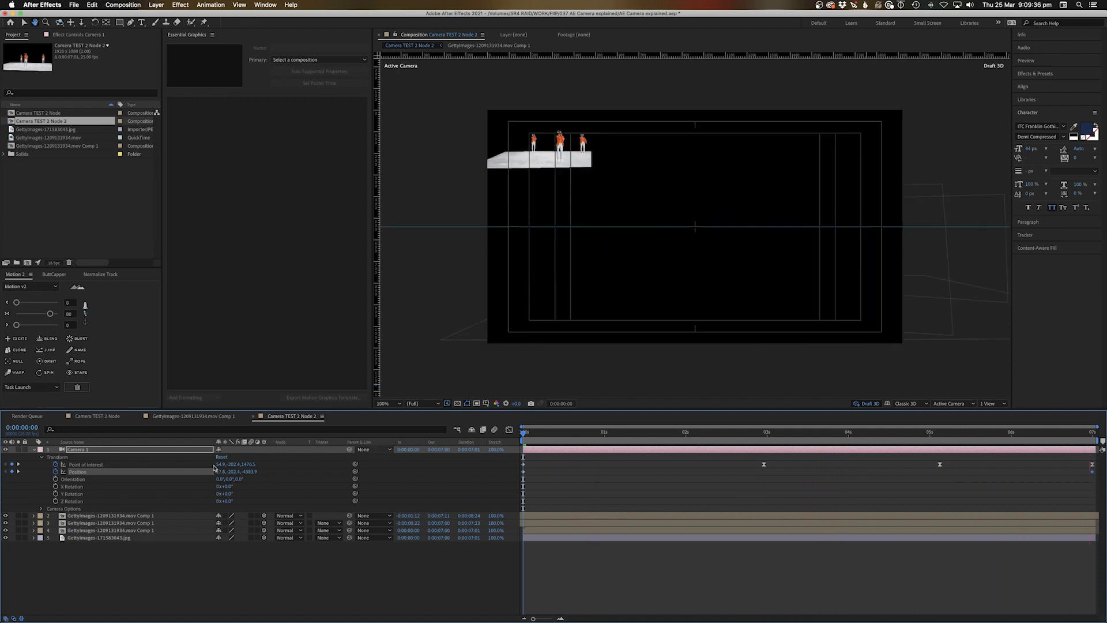
Remove all Point of Interest and Position keyframes from Camera 1 at 0:00:02:24 and deselect the layer.
{"action": "left_click_drag", "start_coordinate": [567, 435], "coordinate": [760, 446]}
{"action": "left_click", "coordinate": [56, 465]}
{"action": "left_click", "coordinate": [391, 456]}
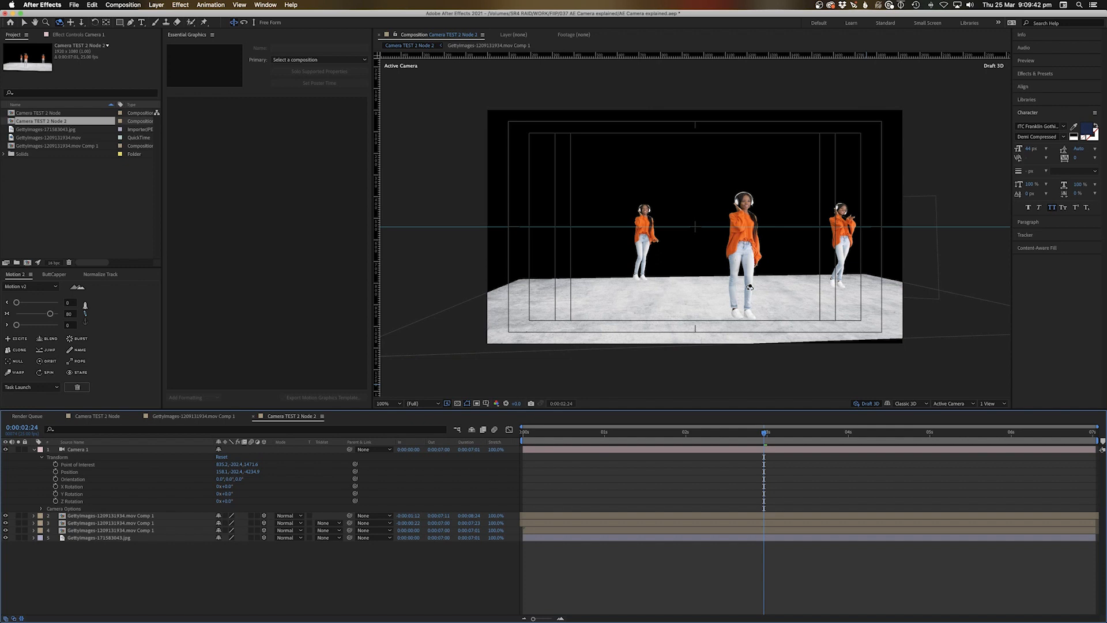
Move the camera closer to the front woman and lower it so only a thin strip of floor shows.
{"action": "left_click_drag", "start_coordinate": [746, 278], "coordinate": [711, 242]}
{"action": "key", "text": "c"}
{"action": "key", "text": "c"}
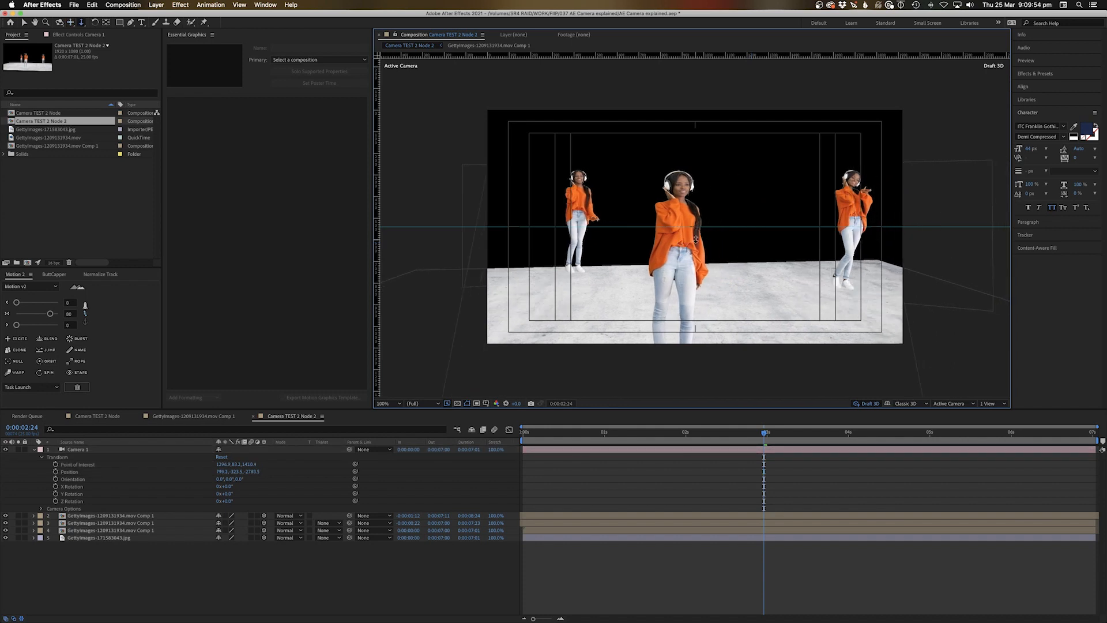
{"action": "left_click_drag", "start_coordinate": [696, 240], "coordinate": [661, 171]}
{"action": "key", "text": "c"}
{"action": "key", "text": "c"}
{"action": "key", "text": "super+shift+a"}
{"action": "key", "text": "c"}
{"action": "left_click_drag", "start_coordinate": [669, 250], "coordinate": [669, 247]}
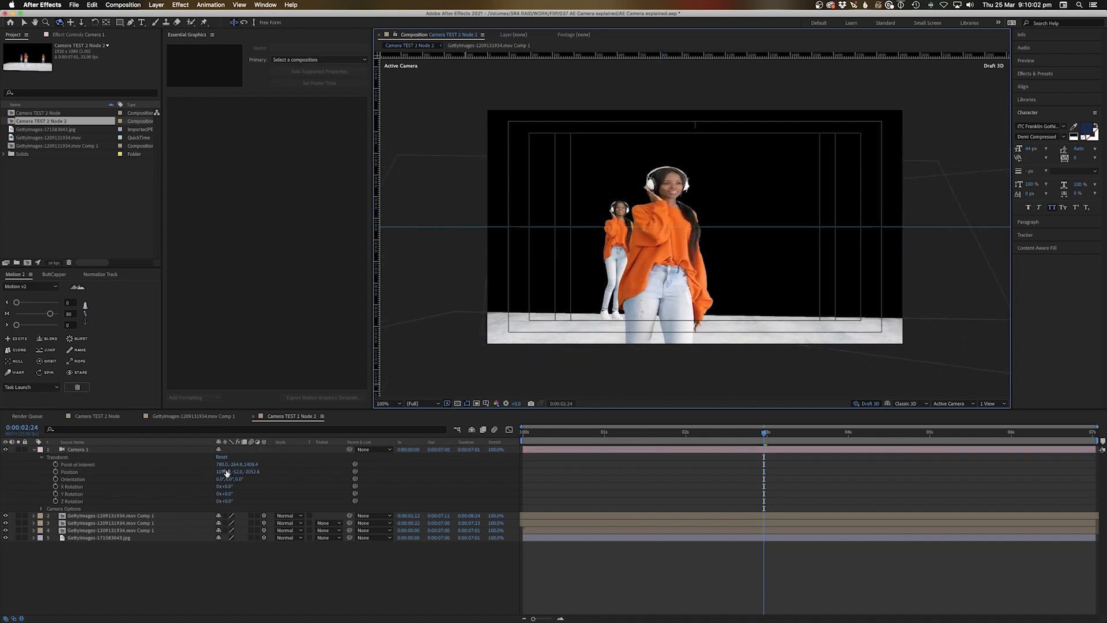
Orbit and shift the camera so the background woman stands clear to the left of the front woman.
{"action": "key", "text": "c"}
{"action": "key", "text": "c"}
{"action": "key", "text": "c"}
{"action": "left_click_drag", "start_coordinate": [660, 270], "coordinate": [667, 253]}
{"action": "key", "text": "c"}
{"action": "key", "text": "c"}
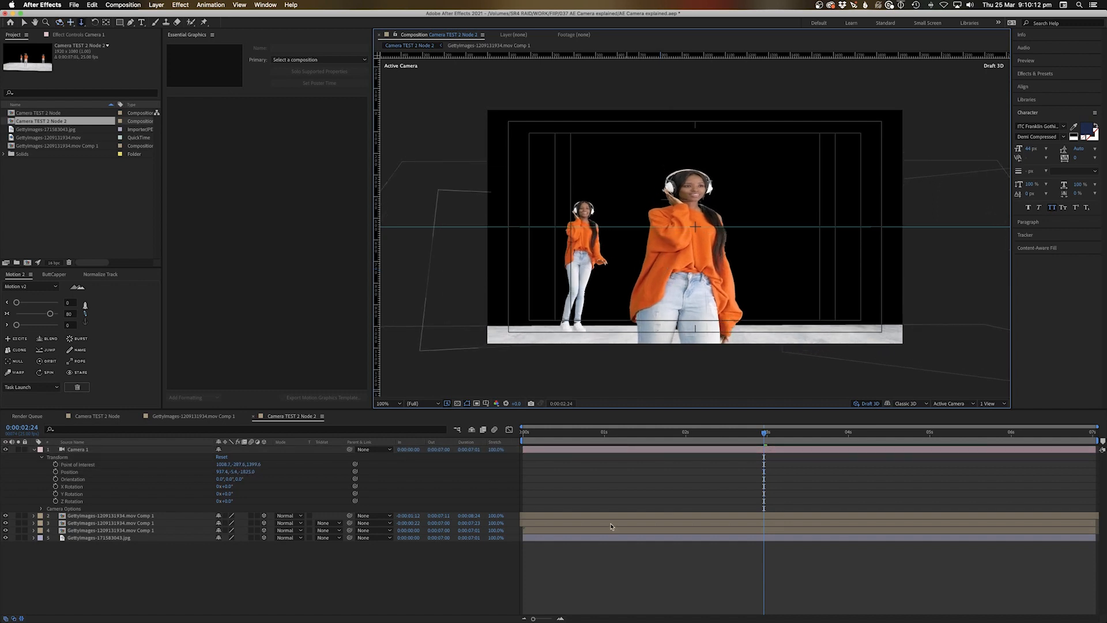
Set Auto-Orientation to Off for the three GettyImages-1209131934.mov Comp 1 layers.
{"action": "left_click", "coordinate": [614, 517]}
{"action": "left_click", "coordinate": [614, 531], "text": "shift"}
{"action": "right_click", "coordinate": [621, 521]}
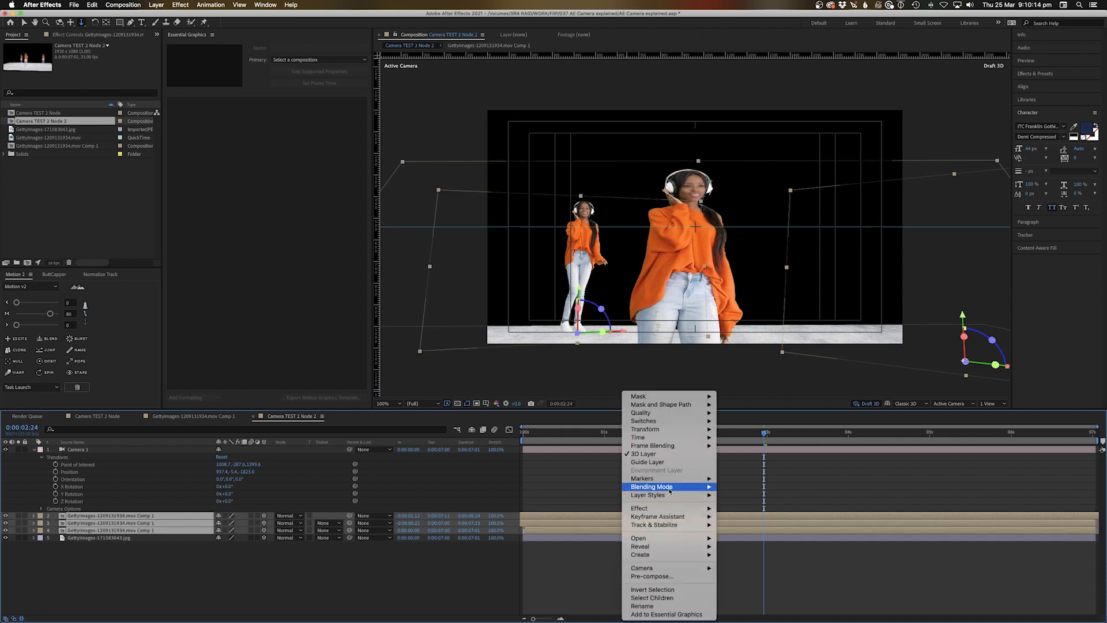
{"action": "mouse_move", "coordinate": [704, 433]}
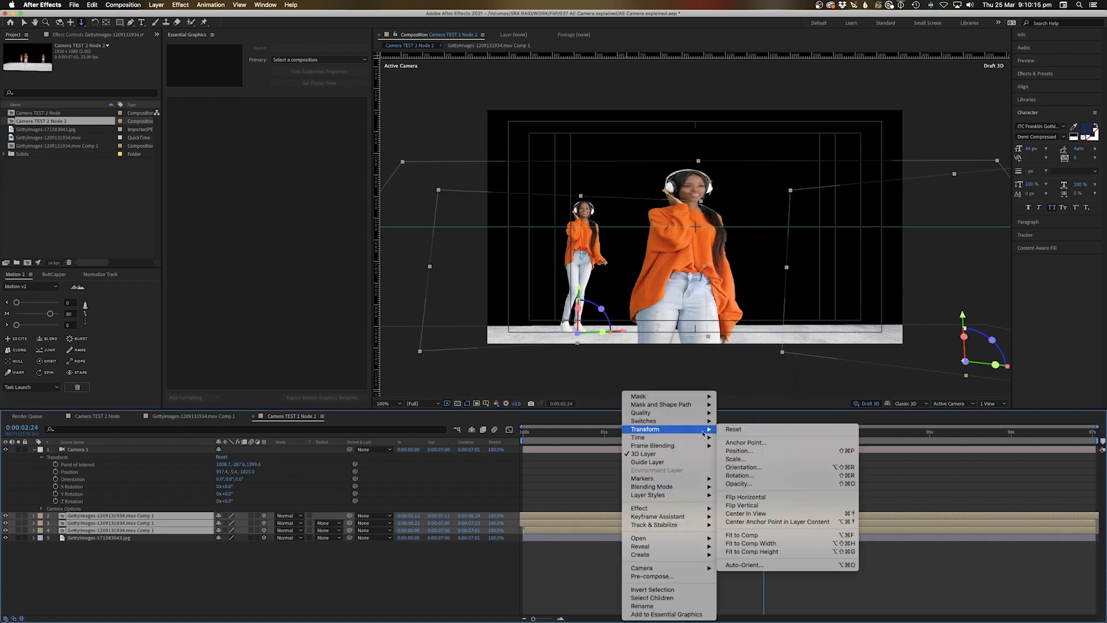
{"action": "left_click", "coordinate": [744, 565]}
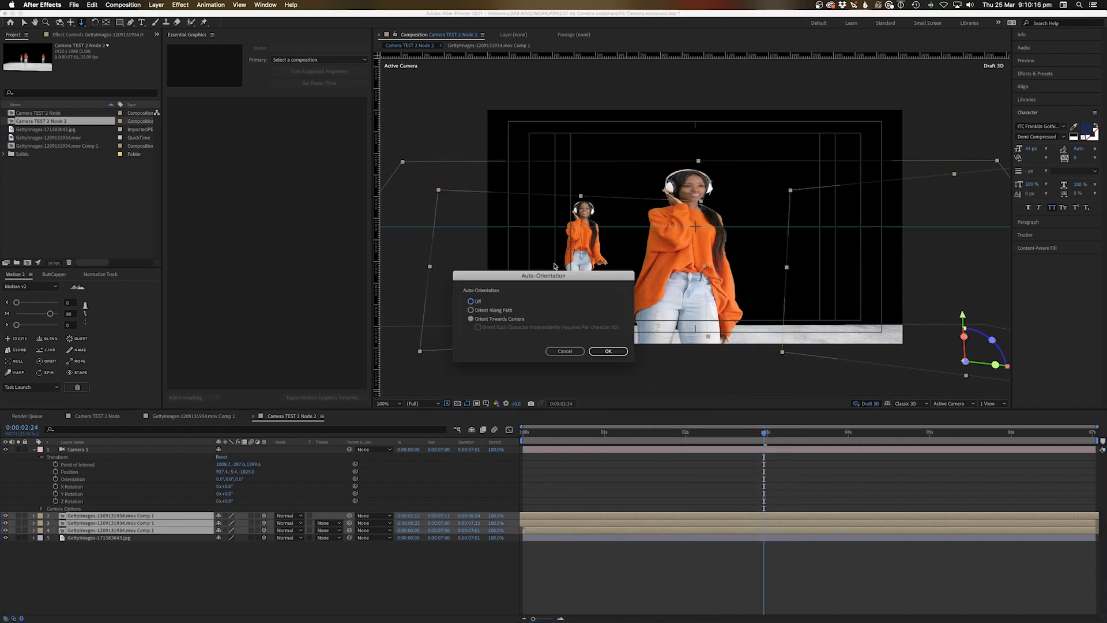
{"action": "left_click", "coordinate": [481, 304]}
{"action": "left_click", "coordinate": [615, 351]}
Move the camera in until the front woman fills the frame height from the waist up, right of centre.
{"action": "key", "text": "c"}
{"action": "key", "text": "c"}
{"action": "mouse_move", "coordinate": [645, 227]}
{"action": "left_mouse_down"}
{"action": "mouse_move", "coordinate": [660, 265]}
{"action": "mouse_move", "coordinate": [660, 231]}
{"action": "left_mouse_up"}
{"action": "key", "text": "c"}
{"action": "key", "text": "c"}
{"action": "key", "text": "c"}
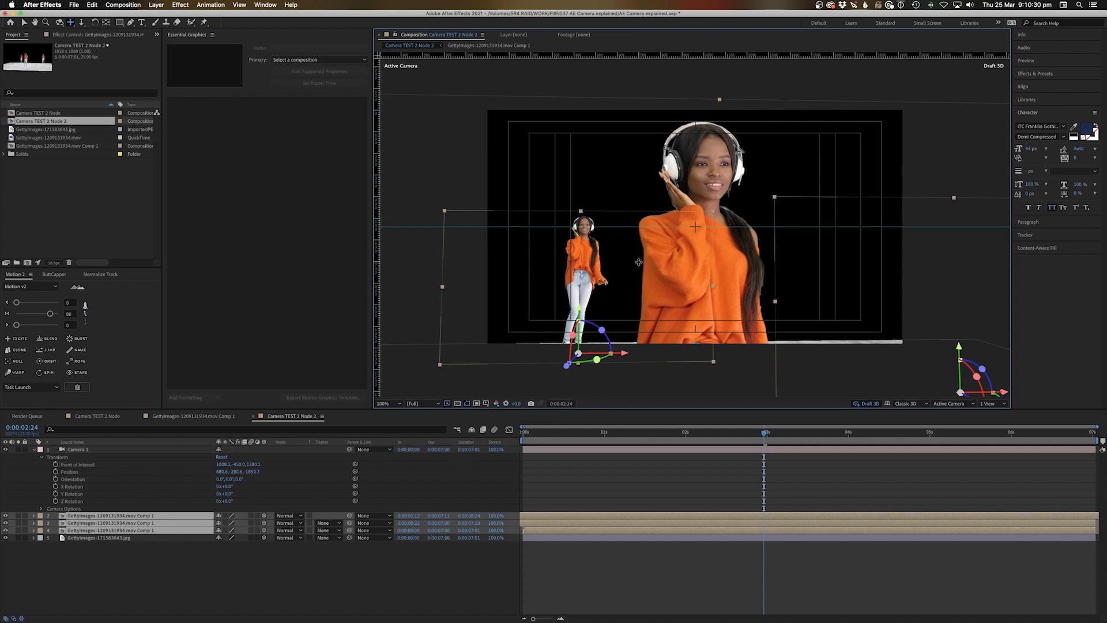
Collapse Camera 1's Transform properties and expand its Camera Options.
{"action": "left_click", "coordinate": [79, 456]}
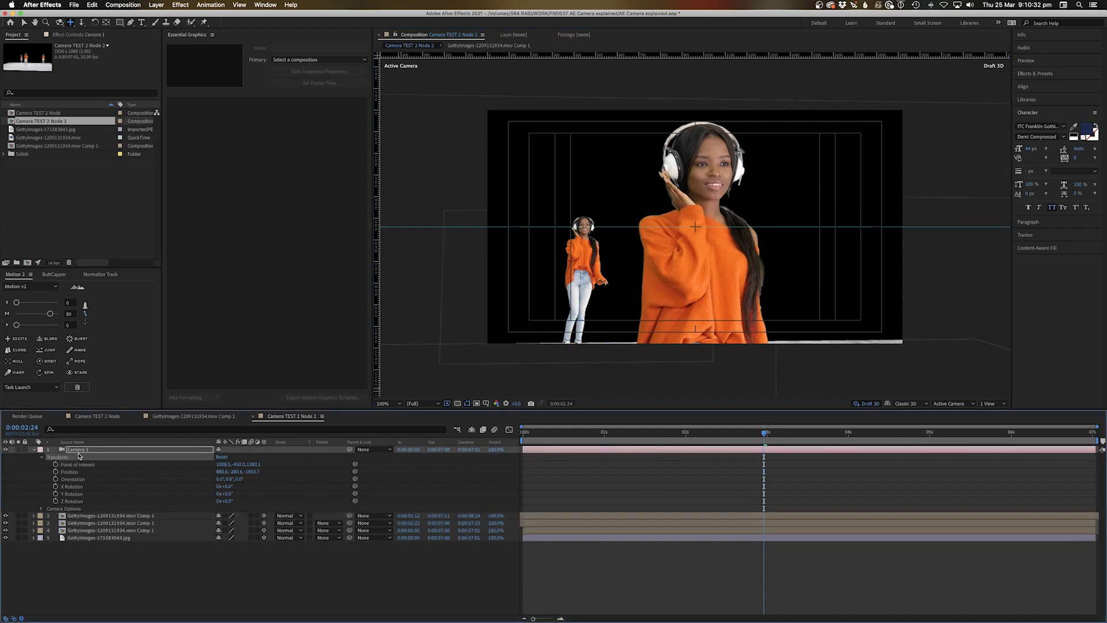
{"action": "left_click", "coordinate": [33, 450]}
{"action": "left_click", "coordinate": [34, 451]}
{"action": "left_click", "coordinate": [41, 457]}
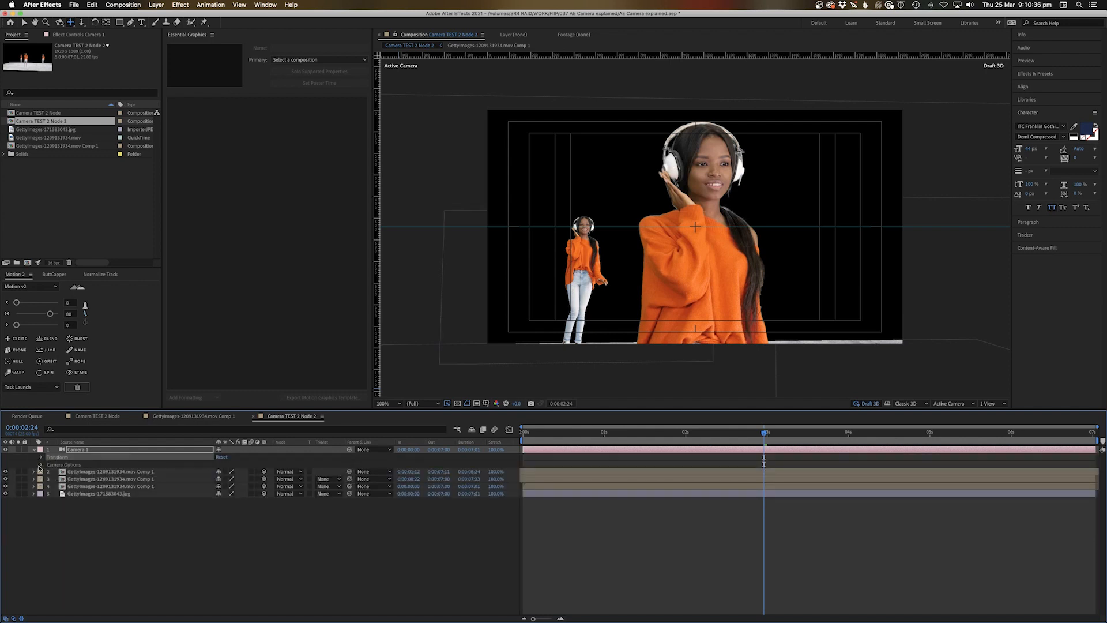
{"action": "left_click", "coordinate": [44, 465]}
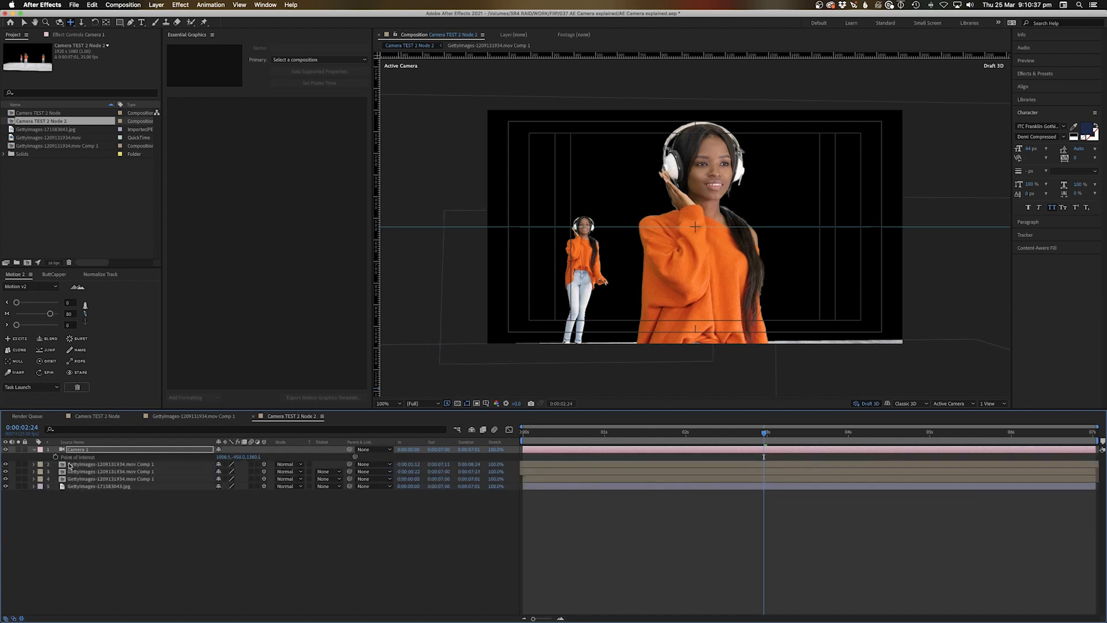
{"action": "left_click", "coordinate": [34, 450]}
{"action": "left_click", "coordinate": [34, 450]}
{"action": "left_click", "coordinate": [41, 465]}
{"action": "left_click", "coordinate": [42, 465]}
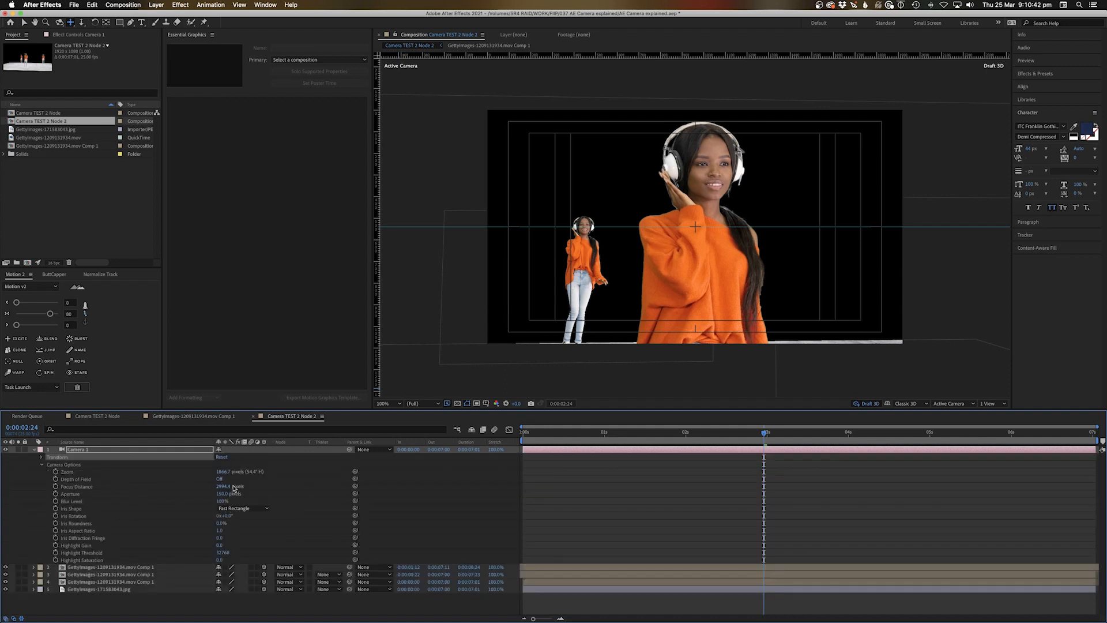
Turn on Depth of Field for Camera 1 and switch off Draft 3D.
{"action": "left_click_drag", "start_coordinate": [226, 472], "coordinate": [253, 479]}
{"action": "left_click", "coordinate": [79, 481]}
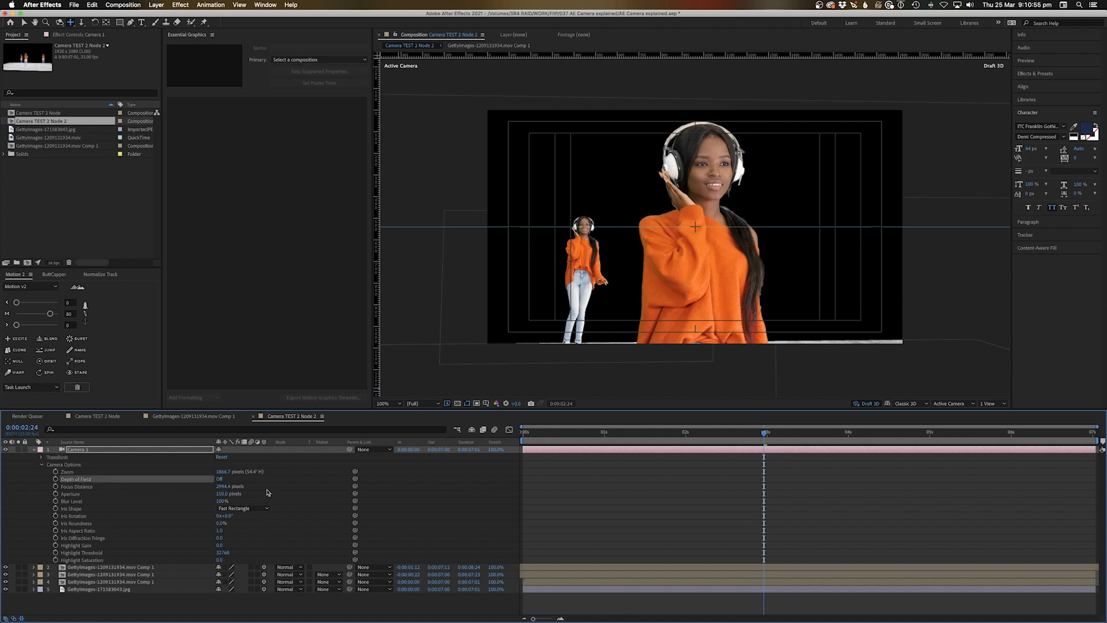
{"action": "left_click", "coordinate": [220, 479]}
{"action": "left_click", "coordinate": [871, 404]}
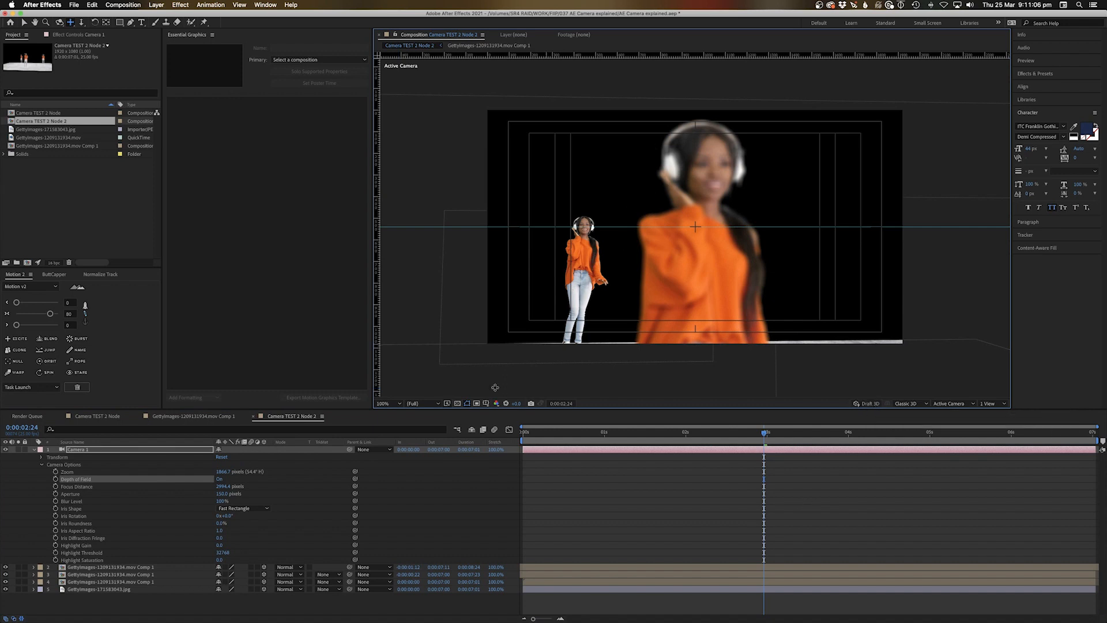
Lower the preview resolution to Quarter and set Camera 1's Focus Distance to 2667.4 pixels.
{"action": "left_click_drag", "start_coordinate": [224, 488], "coordinate": [144, 485]}
{"action": "key", "text": "super+z"}
{"action": "left_click_drag", "start_coordinate": [223, 488], "coordinate": [209, 486]}
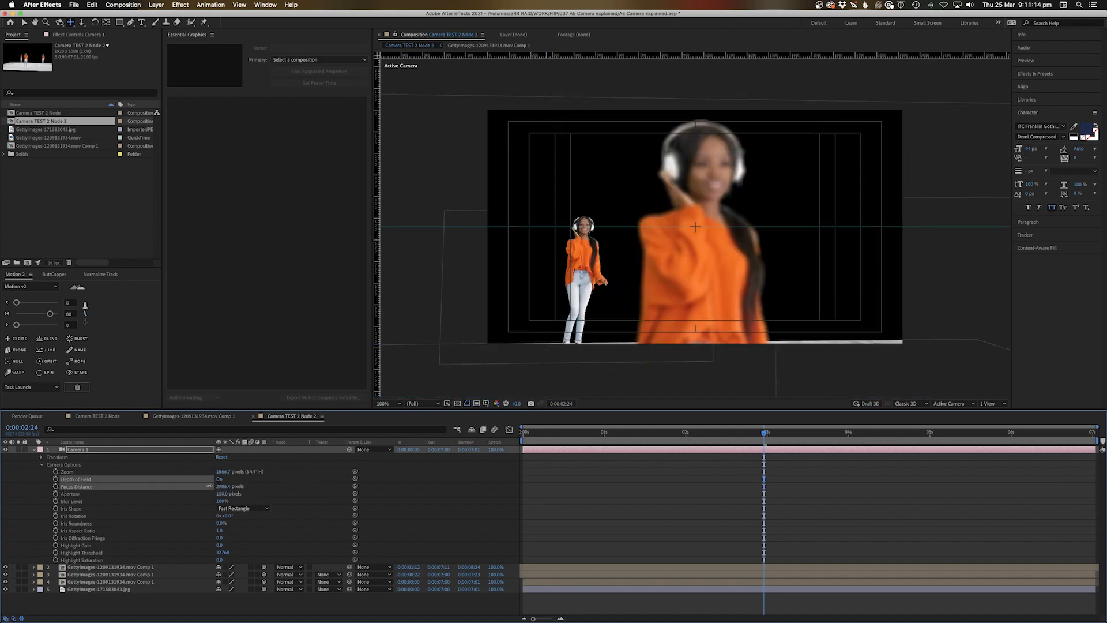
{"action": "left_click", "coordinate": [424, 404]}
{"action": "left_click", "coordinate": [422, 452]}
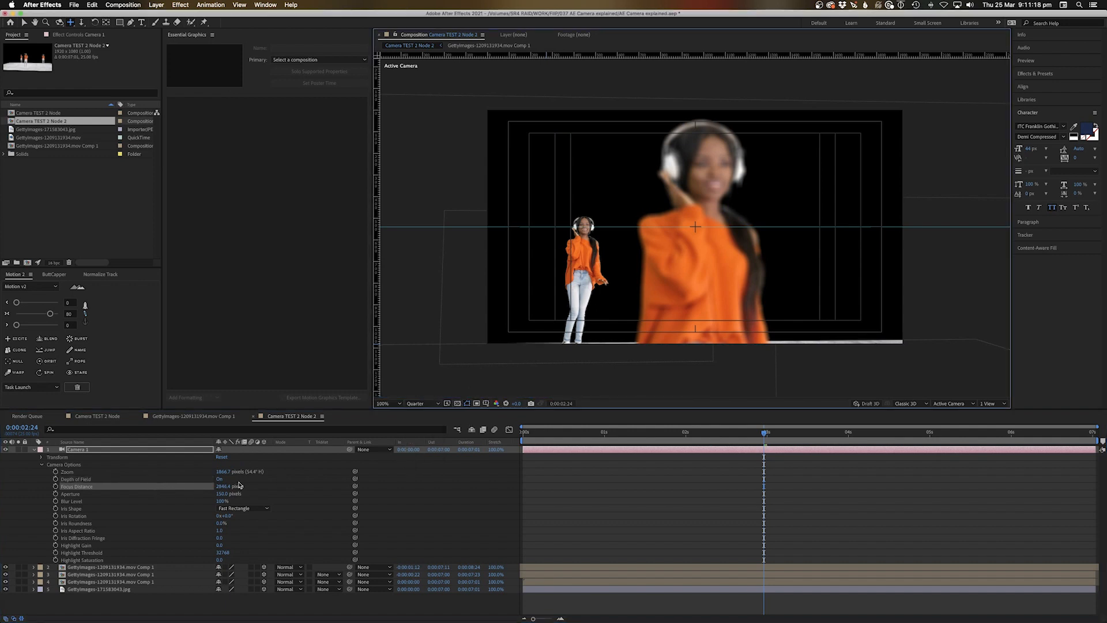
{"action": "mouse_move", "coordinate": [226, 488]}
{"action": "left_mouse_down"}
{"action": "mouse_move", "coordinate": [191, 486]}
{"action": "mouse_move", "coordinate": [237, 487]}
{"action": "left_mouse_up"}
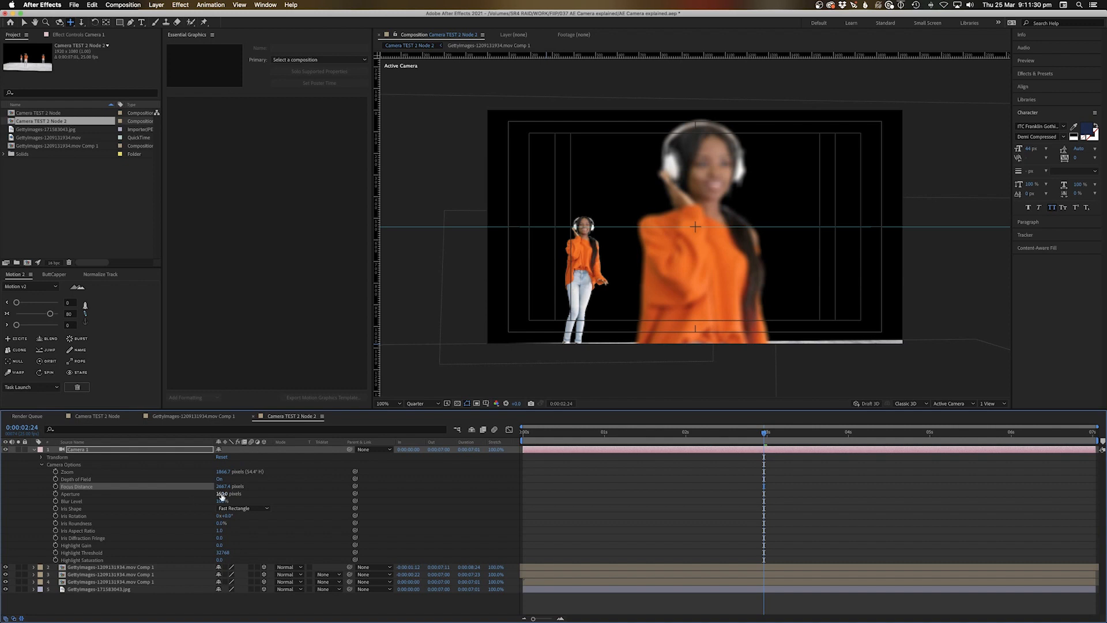
Try an F-Stop of 10 in Camera 1's settings, then cancel the change.
{"action": "left_click", "coordinate": [78, 495]}
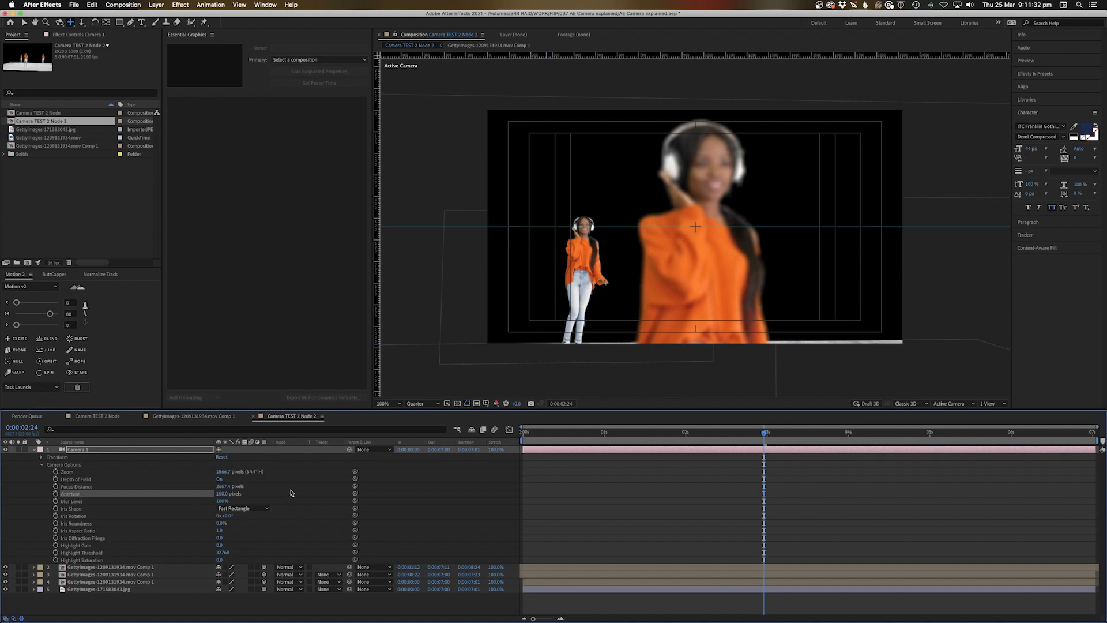
{"action": "right_click", "coordinate": [223, 495]}
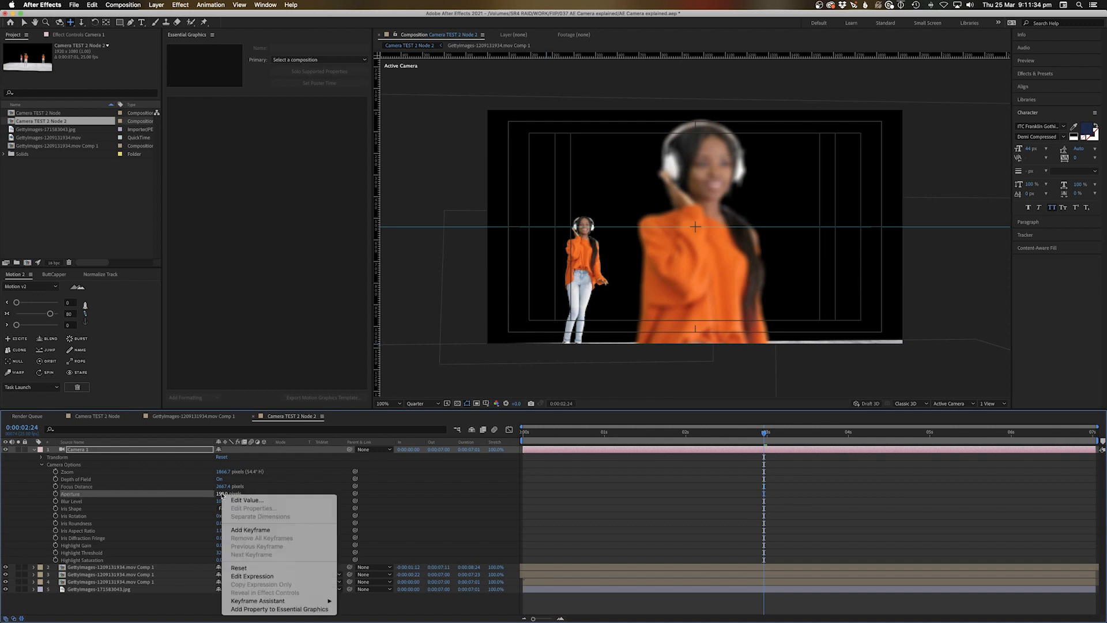
{"action": "key", "text": "Escape"}
{"action": "double_click", "coordinate": [88, 450]}
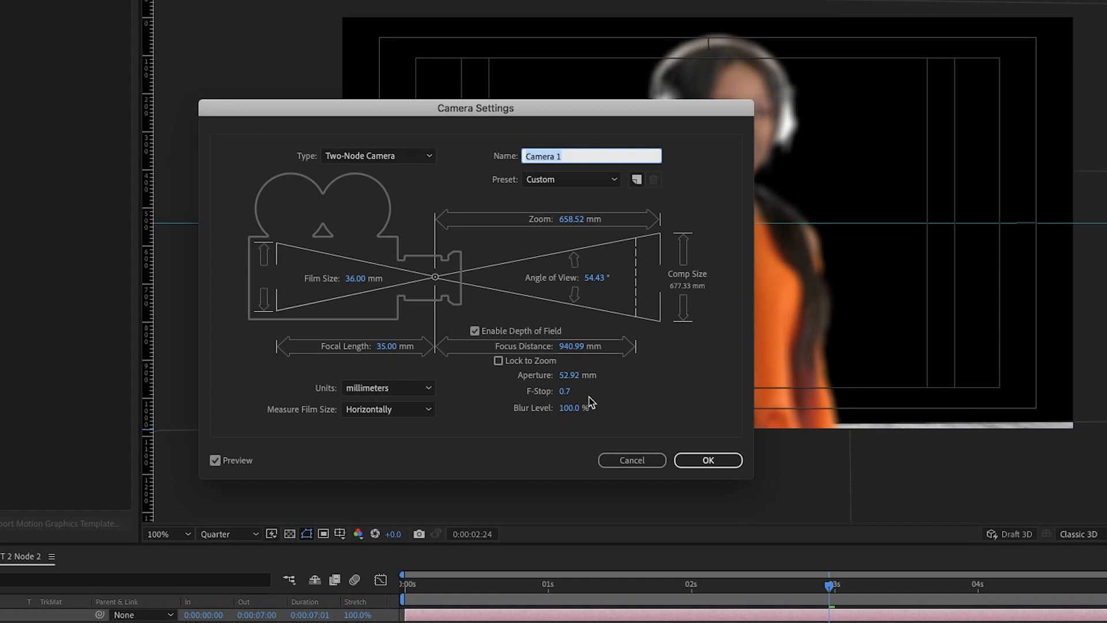
{"action": "left_click_drag", "start_coordinate": [564, 391], "coordinate": [571, 391]}
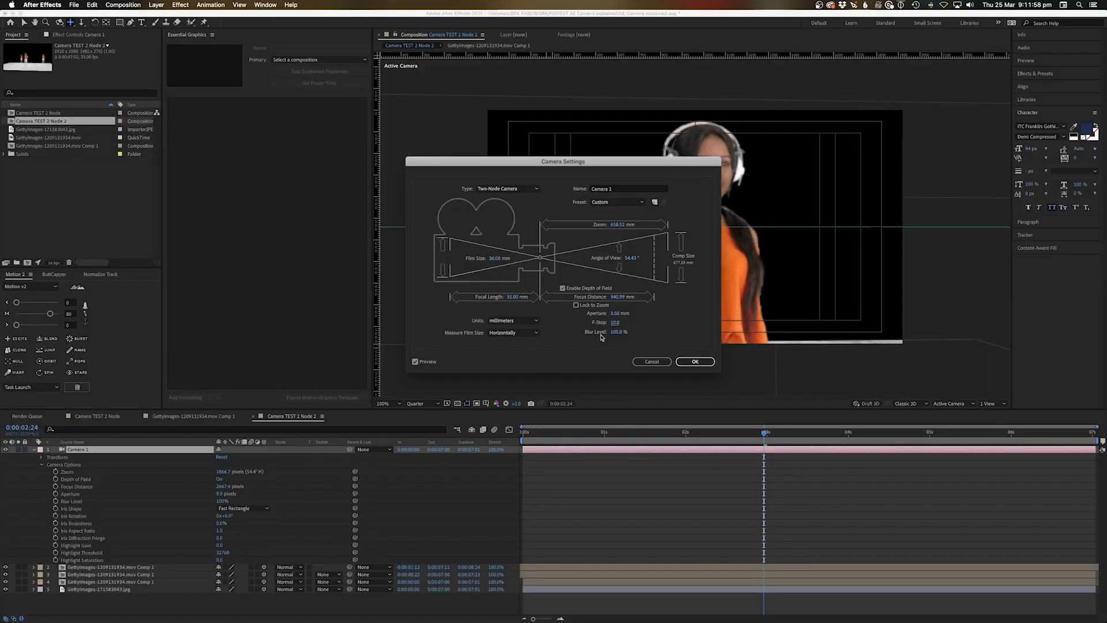
{"action": "left_click", "coordinate": [643, 361]}
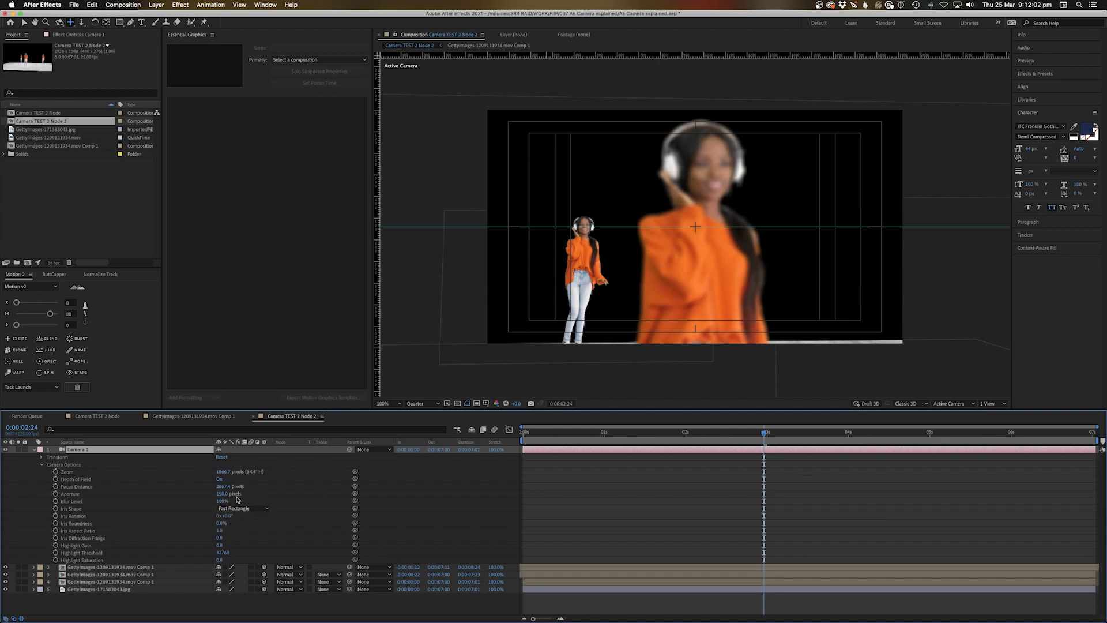
Try higher and lower Aperture values on Camera 1, set the preview resolution to Half, and leave the Aperture at 65 pixels.
{"action": "left_click_drag", "start_coordinate": [222, 494], "coordinate": [416, 488]}
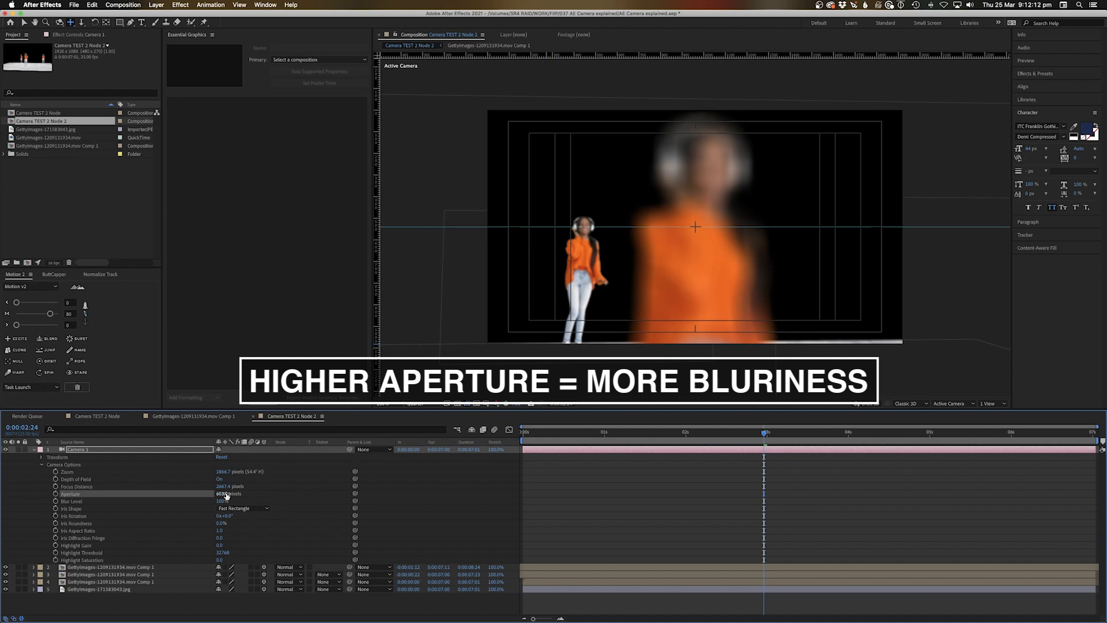
{"action": "left_click_drag", "start_coordinate": [212, 494], "coordinate": [180, 494]}
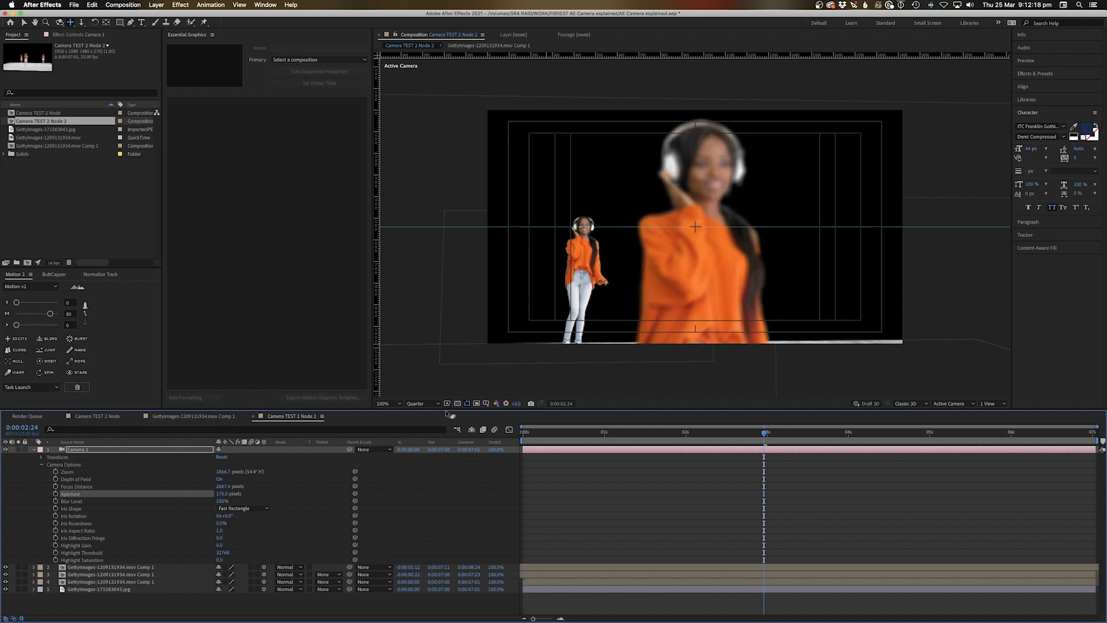
{"action": "left_click_drag", "start_coordinate": [220, 493], "coordinate": [229, 493]}
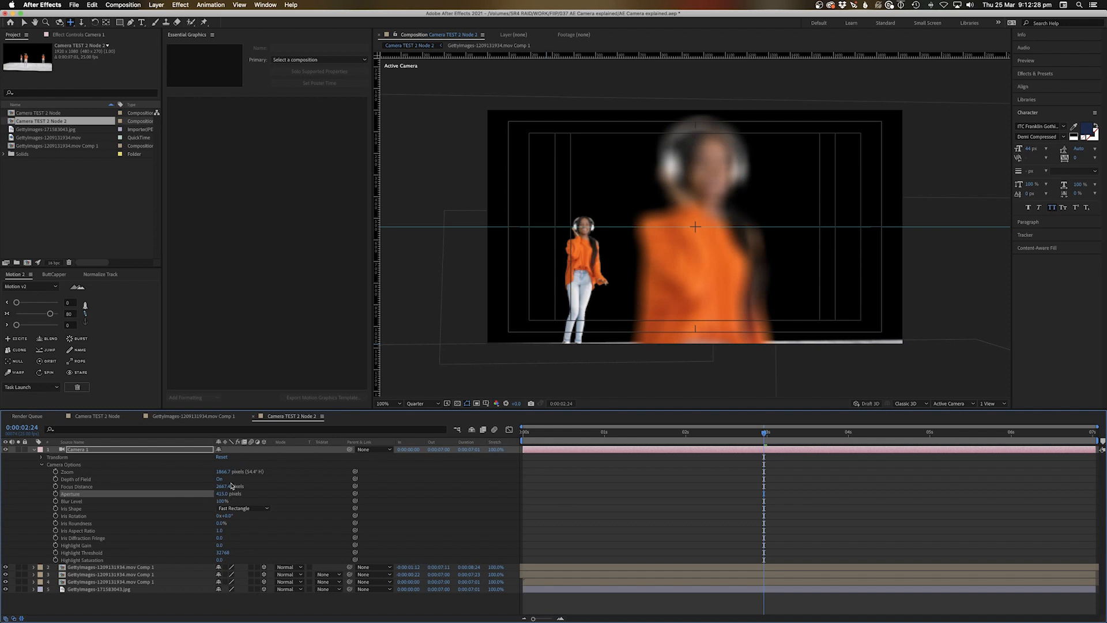
{"action": "left_click", "coordinate": [421, 403]}
{"action": "left_click", "coordinate": [424, 433]}
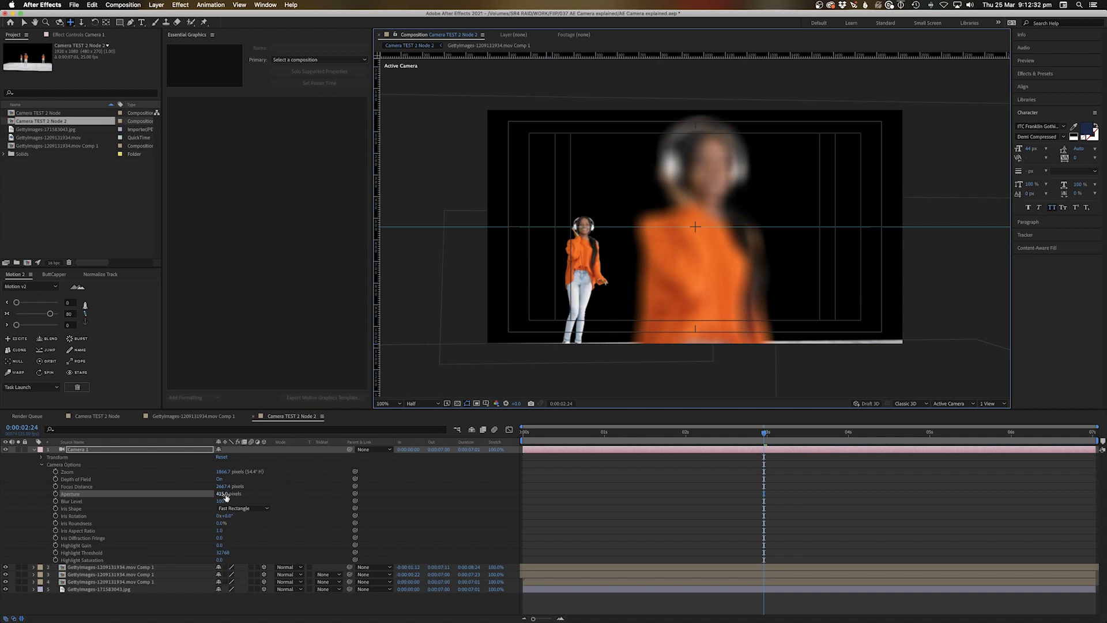
{"action": "left_click_drag", "start_coordinate": [225, 498], "coordinate": [210, 494]}
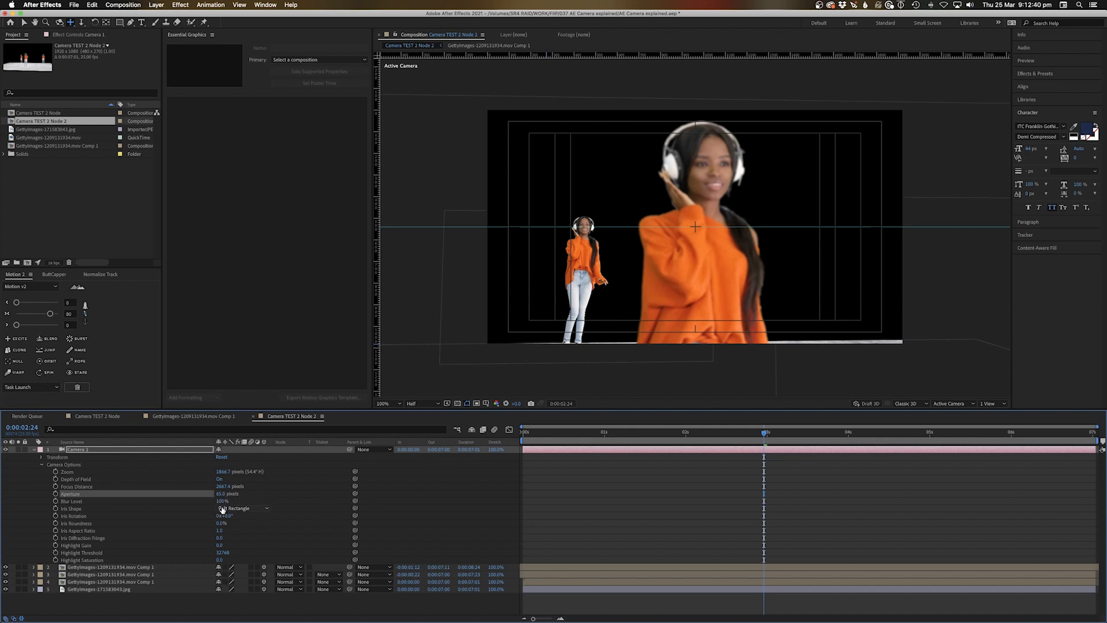
Try a different Blur Level for Camera 1, then set it back to 100%.
{"action": "left_click_drag", "start_coordinate": [222, 501], "coordinate": [296, 494]}
{"action": "left_click", "coordinate": [224, 501]}
{"action": "type", "text": "100"}
{"action": "key", "text": "Return"}
Try the Octagon, Hexagon and Fast Rectangle iris shapes on Camera 1, then set the Iris Shape to Hexagon.
{"action": "left_click", "coordinate": [249, 510]}
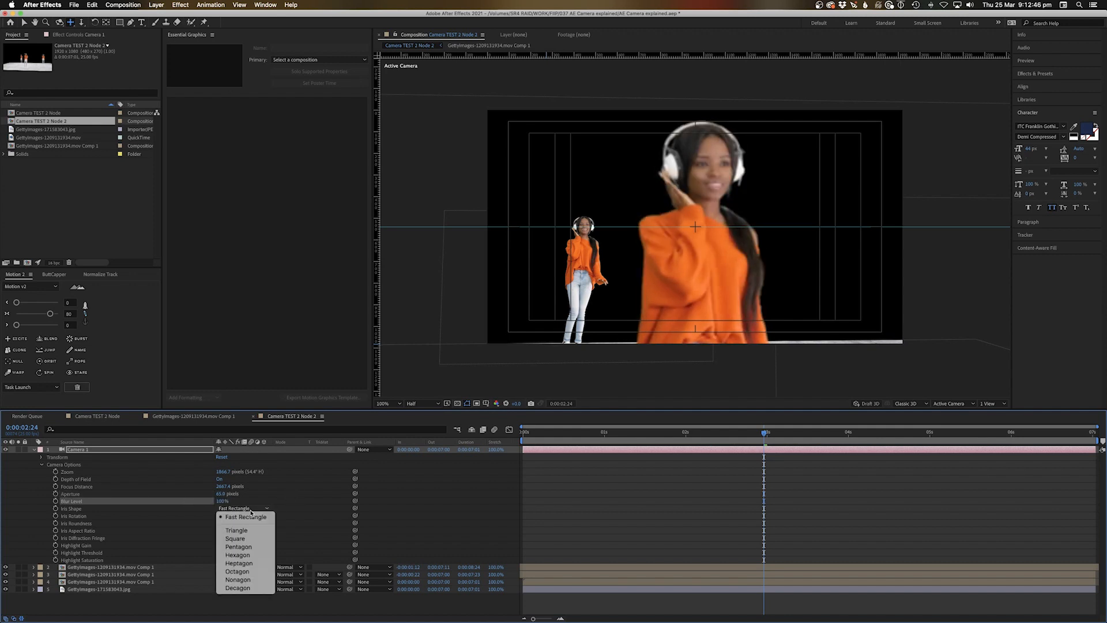
{"action": "left_click", "coordinate": [246, 574]}
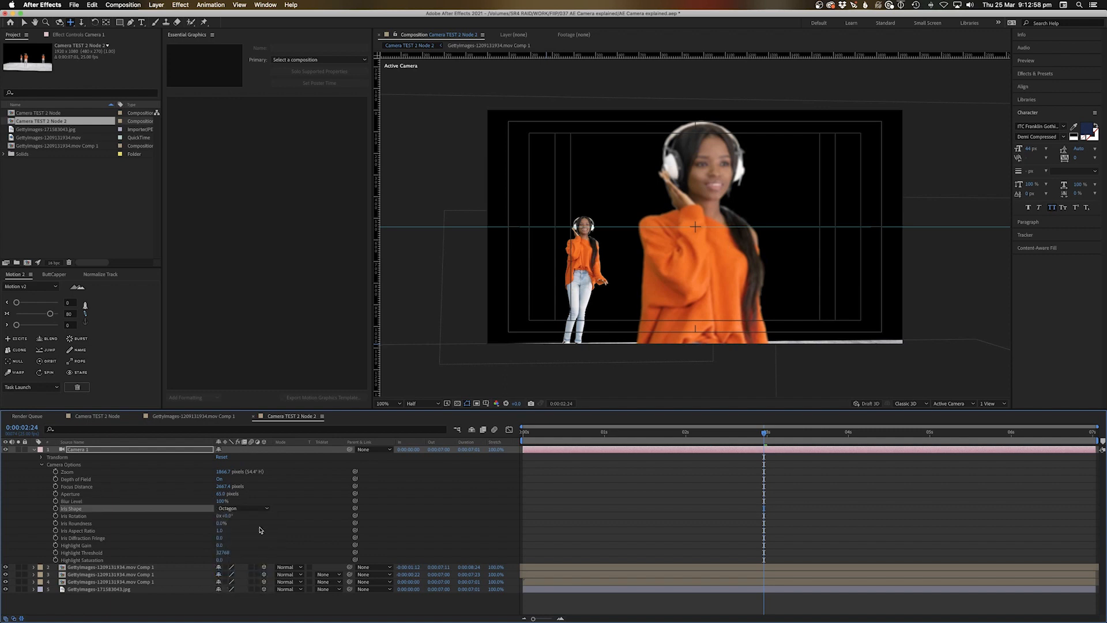
{"action": "left_click", "coordinate": [248, 508]}
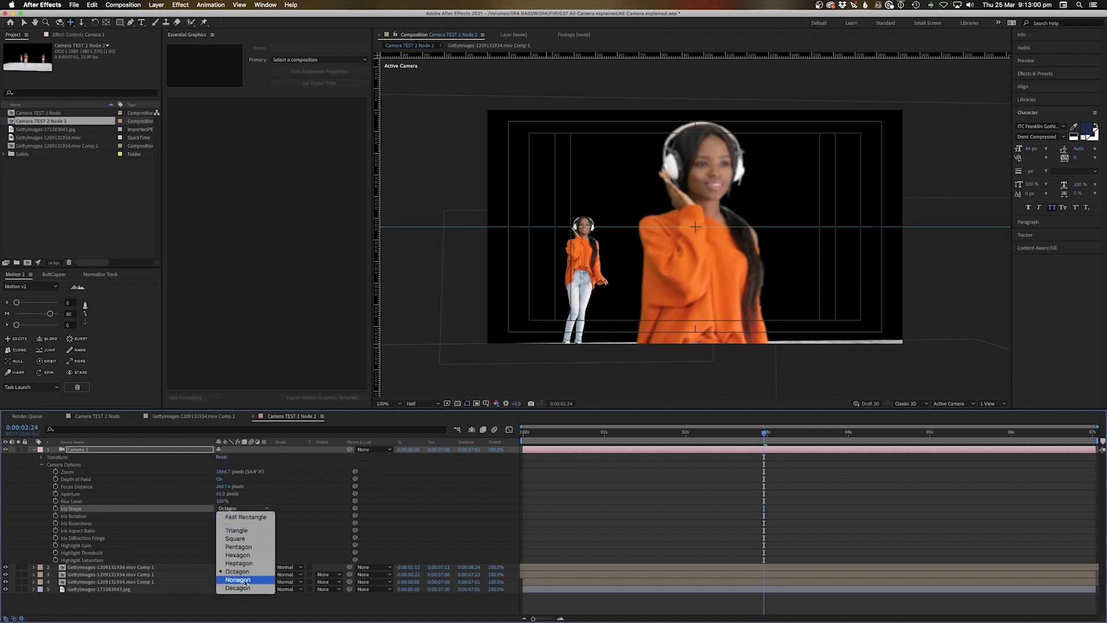
{"action": "left_click", "coordinate": [247, 555]}
{"action": "left_click", "coordinate": [245, 510]}
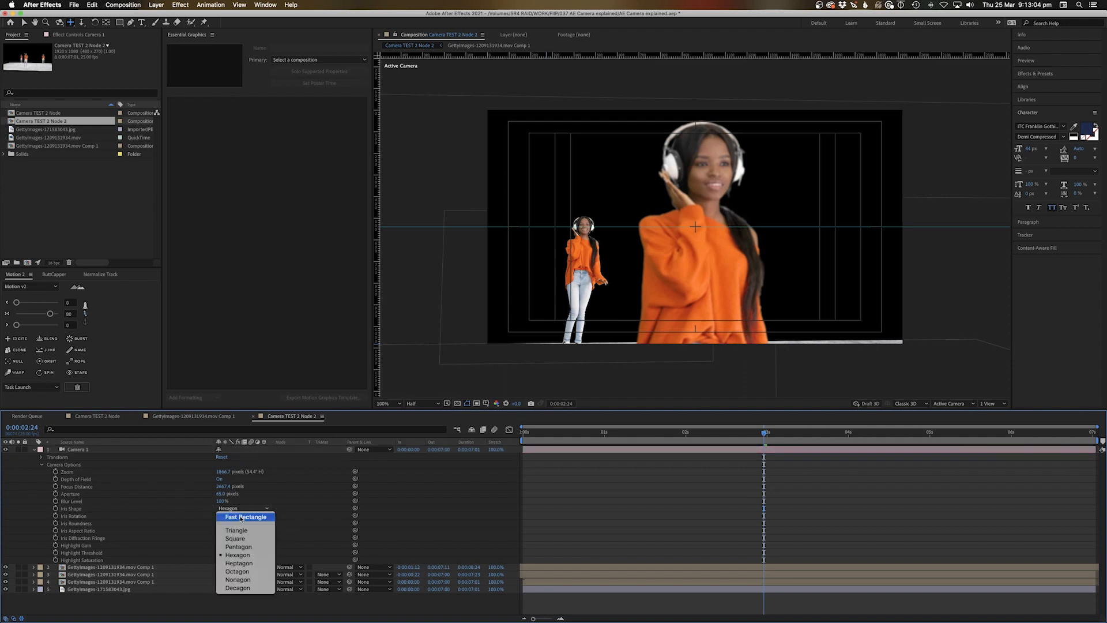
{"action": "left_click", "coordinate": [241, 520]}
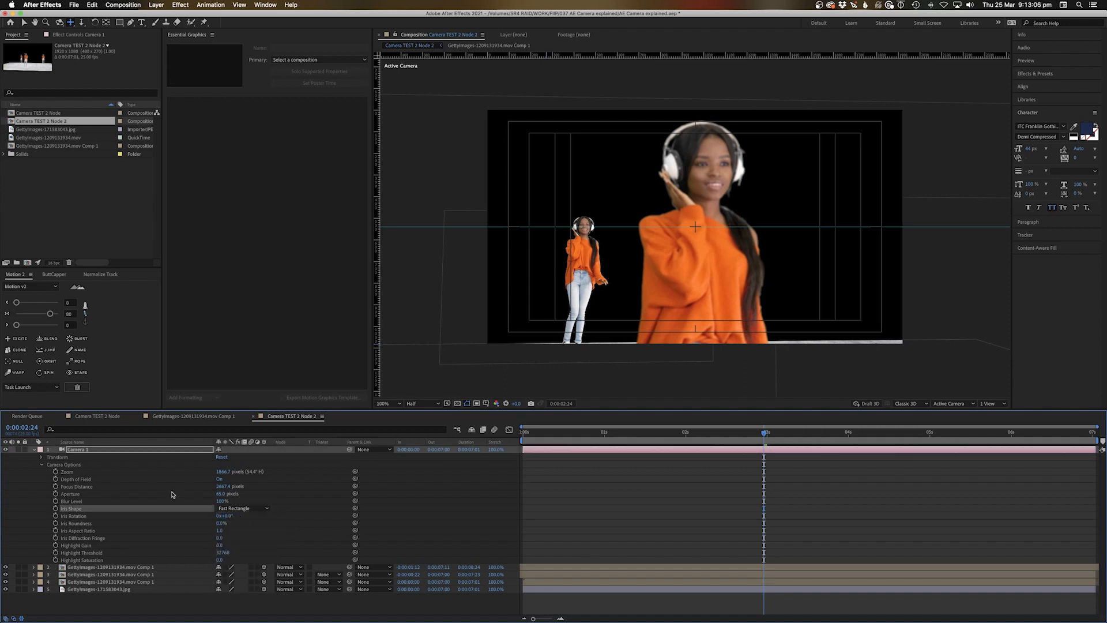
{"action": "left_click", "coordinate": [242, 510]}
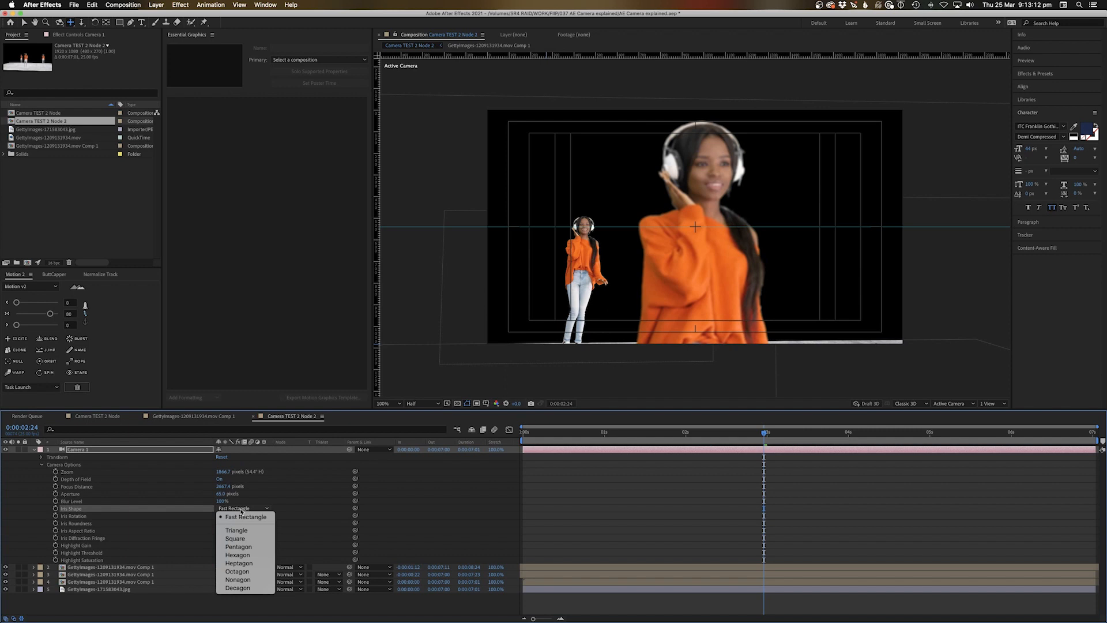
{"action": "left_click", "coordinate": [243, 556]}
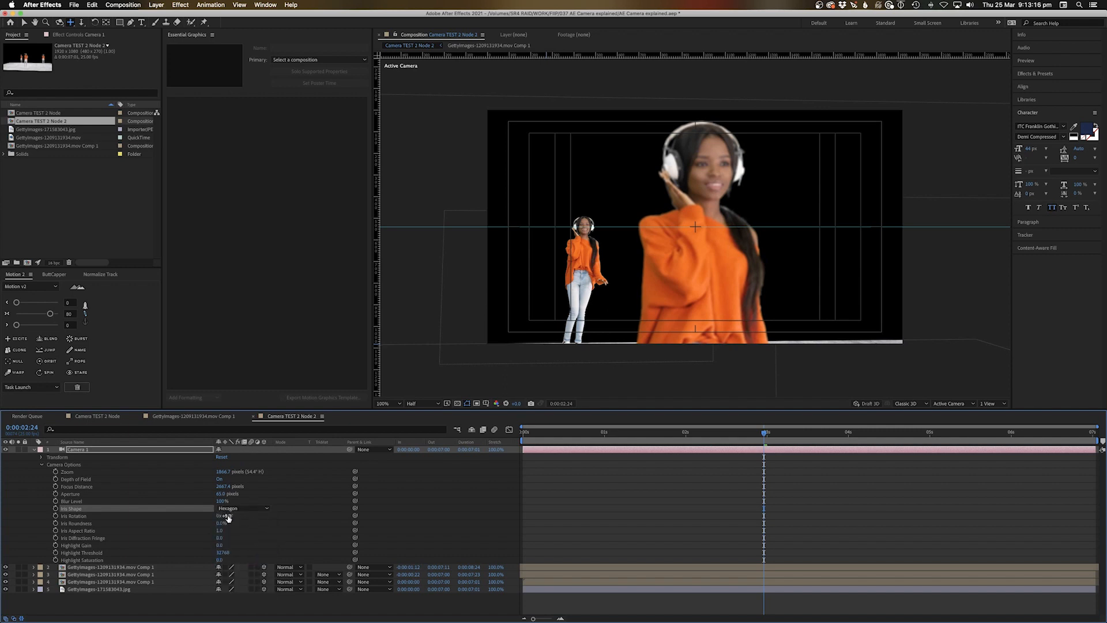
Try changes to Camera 1's Iris Rotation, Aperture and Iris Roundness, then undo them all.
{"action": "left_click_drag", "start_coordinate": [228, 516], "coordinate": [357, 494]}
{"action": "mouse_move", "coordinate": [227, 515]}
{"action": "left_mouse_down"}
{"action": "mouse_move", "coordinate": [260, 517]}
{"action": "mouse_move", "coordinate": [224, 523]}
{"action": "mouse_move", "coordinate": [239, 526]}
{"action": "left_mouse_up"}
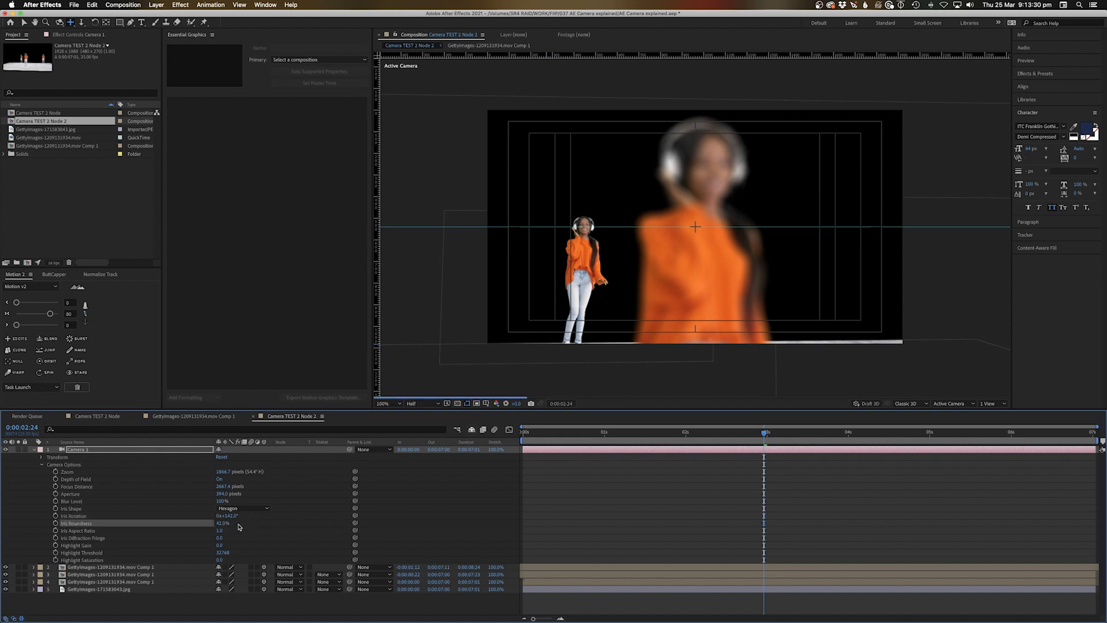
{"action": "key", "text": "super+z"}
{"action": "key", "text": "super+z"}
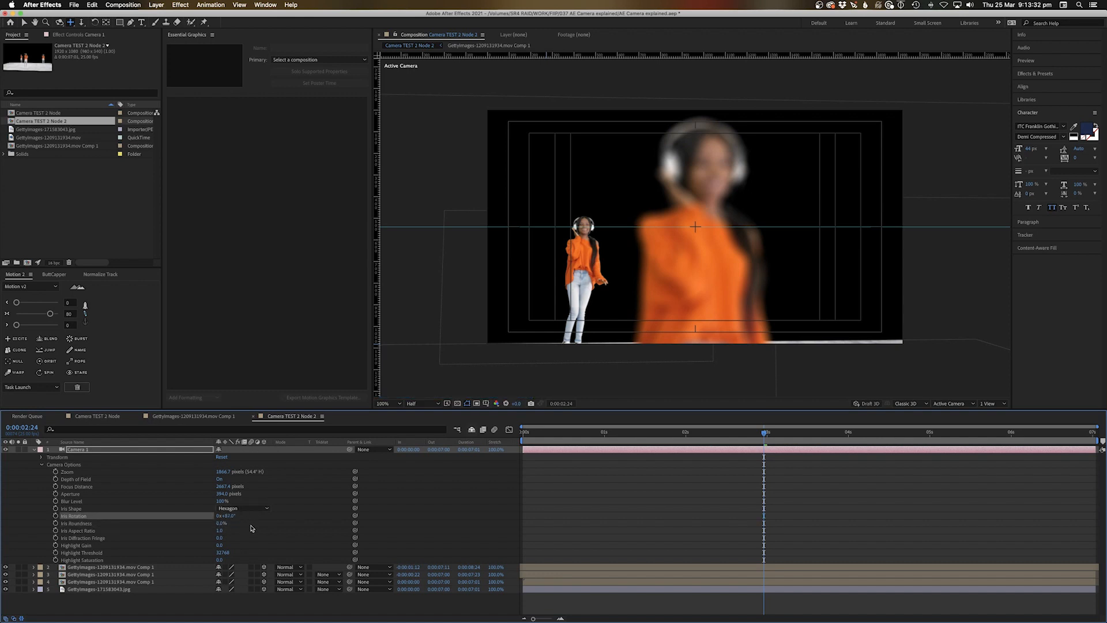
{"action": "key", "text": "super+z"}
{"action": "key", "text": "super+z"}
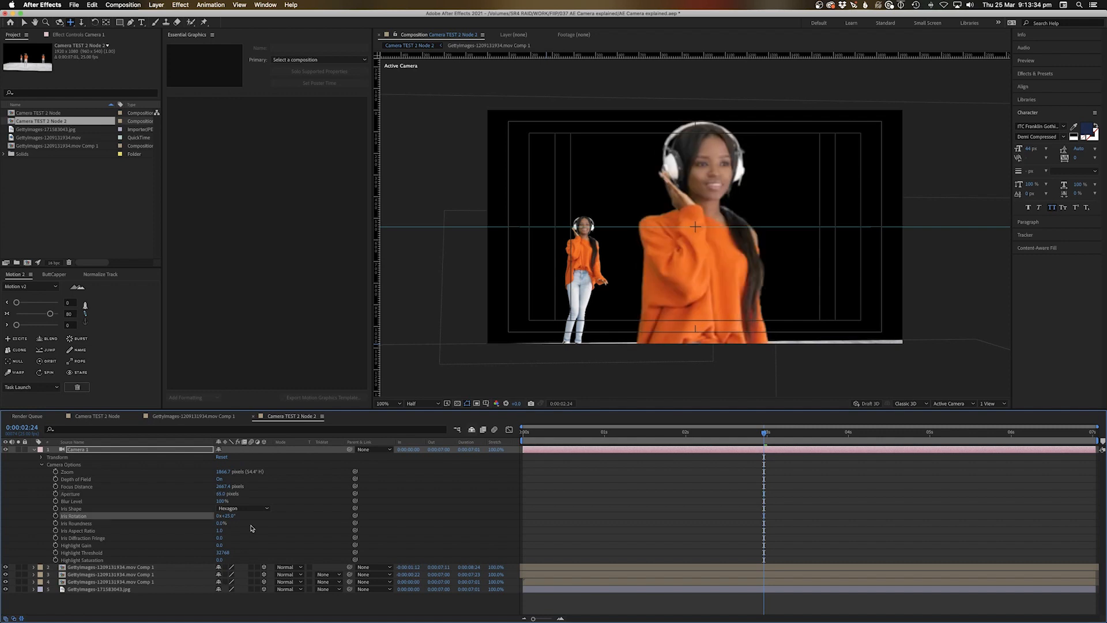
{"action": "key", "text": "super+z"}
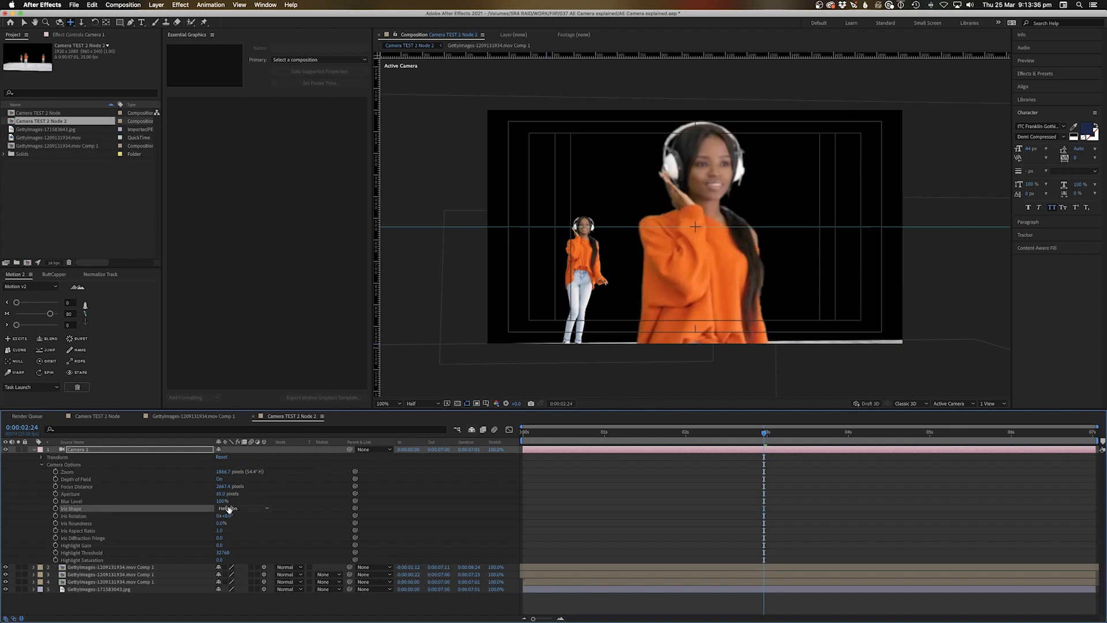
Examine Camera 1's Iris Aspect Ratio, Iris Diffraction Fringe, Highlight Gain, Highlight Threshold and Highlight Saturation options.
{"action": "left_click", "coordinate": [86, 531]}
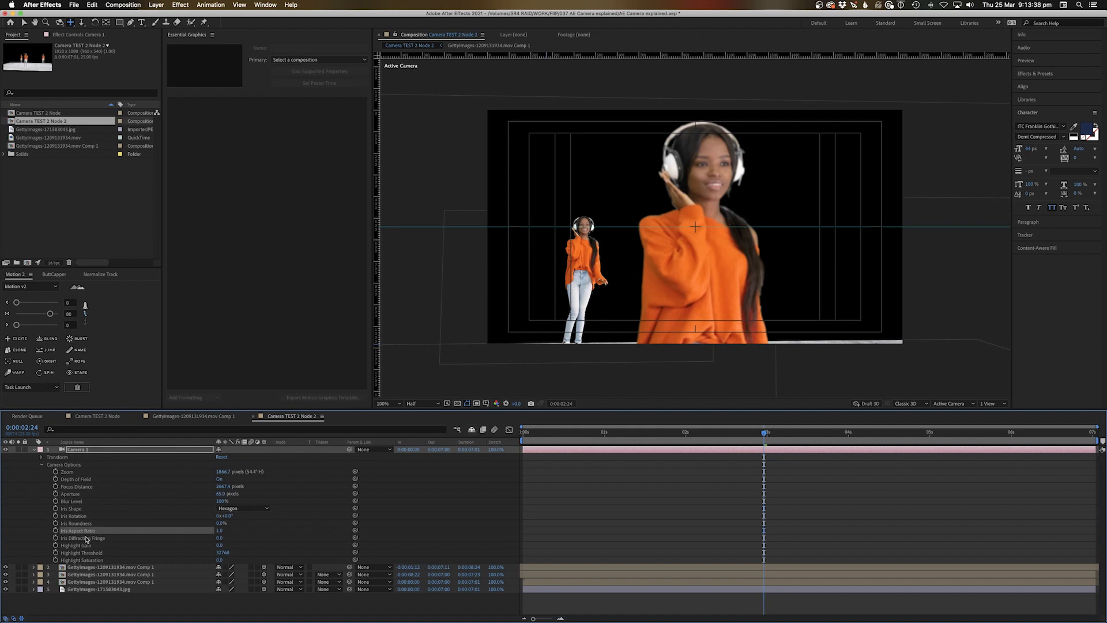
{"action": "left_click", "coordinate": [86, 539]}
{"action": "left_click", "coordinate": [78, 547]}
{"action": "left_click", "coordinate": [85, 553]}
{"action": "left_click", "coordinate": [86, 559]}
{"action": "left_click", "coordinate": [87, 554]}
{"action": "left_click", "coordinate": [86, 546]}
{"action": "left_click", "coordinate": [88, 553]}
{"action": "left_click", "coordinate": [89, 560]}
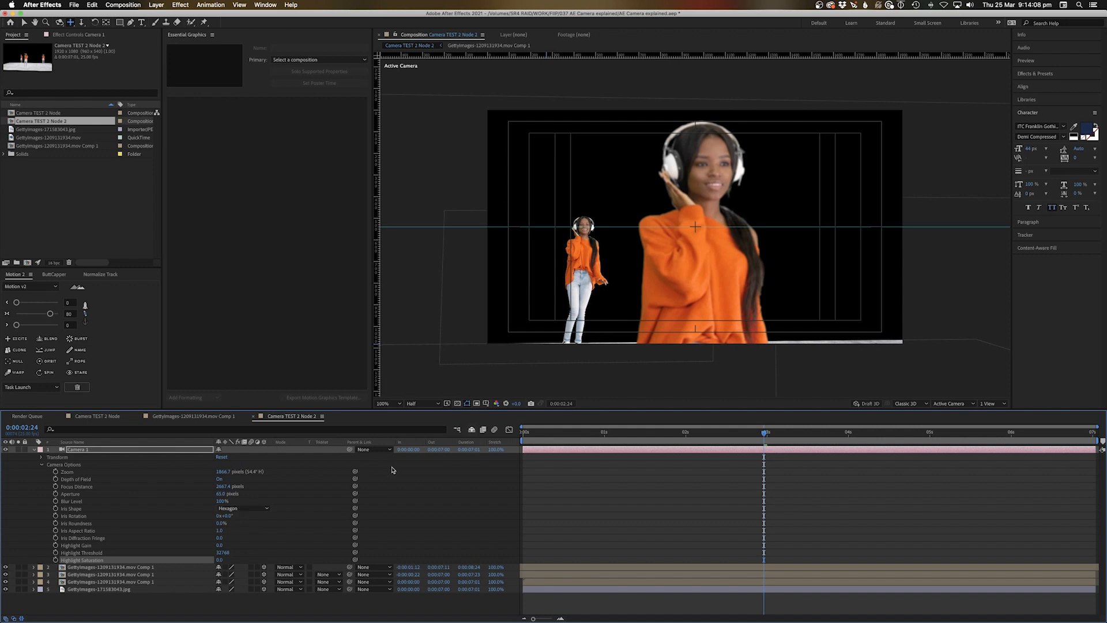
Go to the start of the composition and dolly Camera 1 back slightly from the foreground woman.
{"action": "left_click_drag", "start_coordinate": [557, 437], "coordinate": [523, 436]}
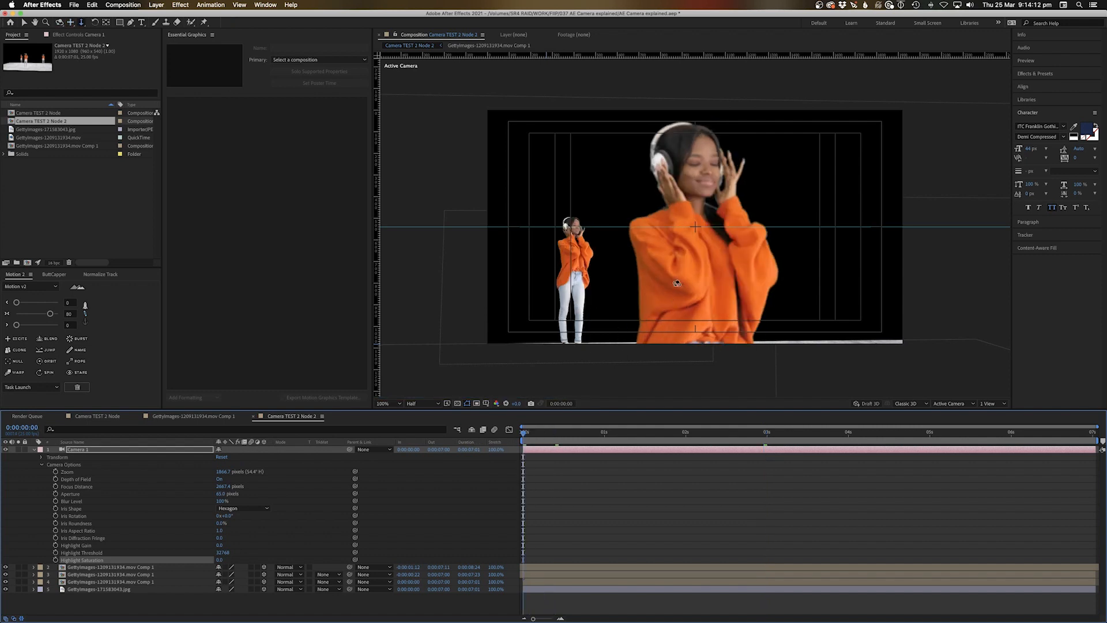
{"action": "key", "text": "c"}
{"action": "left_click_drag", "start_coordinate": [678, 283], "coordinate": [675, 297]}
{"action": "key", "text": "c"}
{"action": "key", "text": "c"}
{"action": "key", "text": "c"}
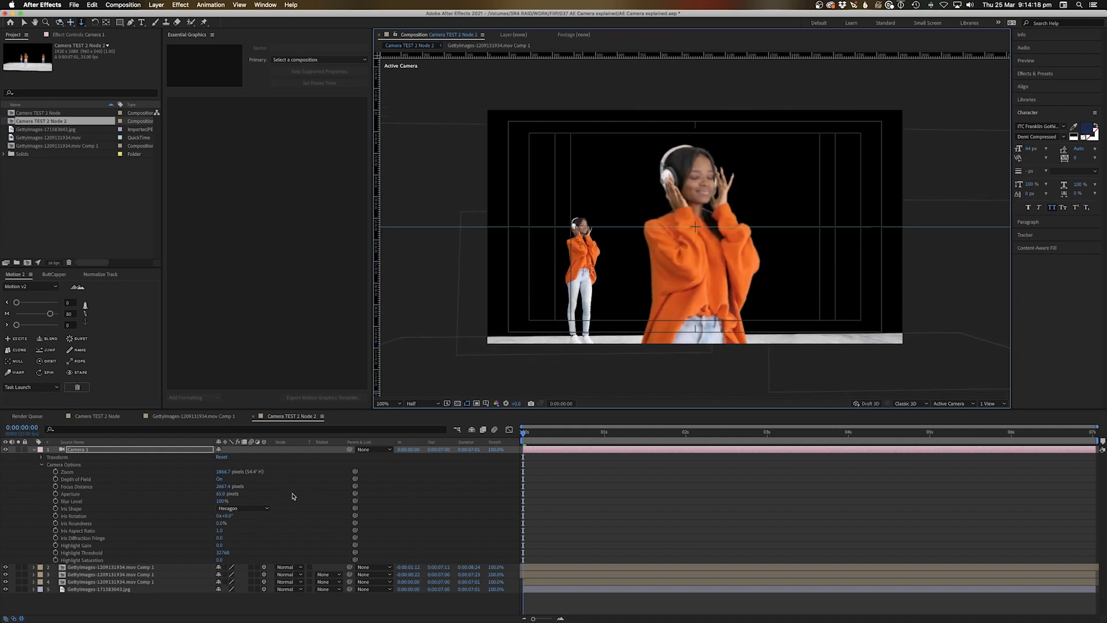
Set Camera 1's Aperture to 179 pixels and keyframe Focus Distance on the foreground woman at about 0.7 seconds.
{"action": "left_click_drag", "start_coordinate": [226, 494], "coordinate": [160, 485]}
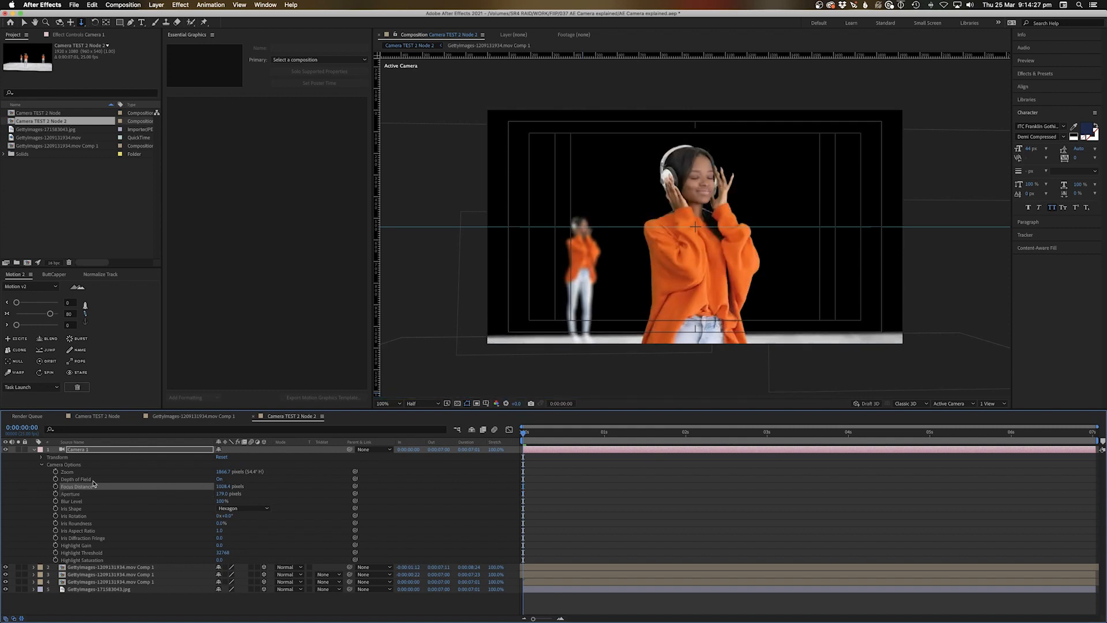
{"action": "left_click", "coordinate": [56, 487]}
{"action": "left_click", "coordinate": [589, 434]}
{"action": "left_click_drag", "start_coordinate": [589, 437], "coordinate": [604, 433]}
{"action": "left_click_drag", "start_coordinate": [521, 486], "coordinate": [582, 486]}
Add a Focus Distance keyframe at 0:00:01:04 focusing on the background woman, and ease both keyframes.
{"action": "left_click_drag", "start_coordinate": [604, 434], "coordinate": [618, 436]}
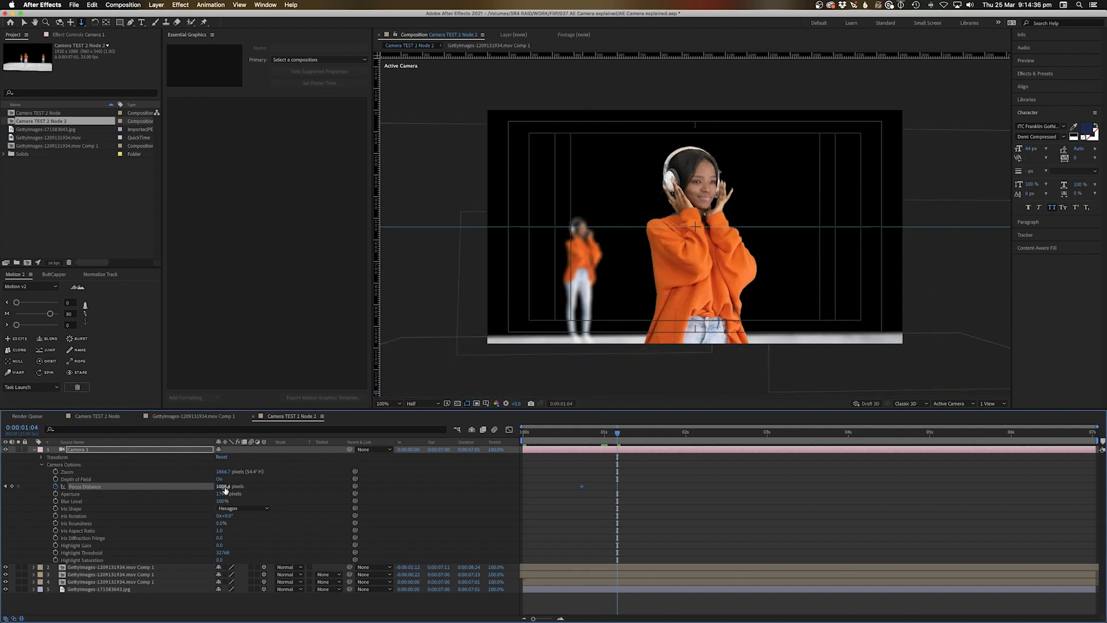
{"action": "left_click_drag", "start_coordinate": [225, 489], "coordinate": [228, 486]}
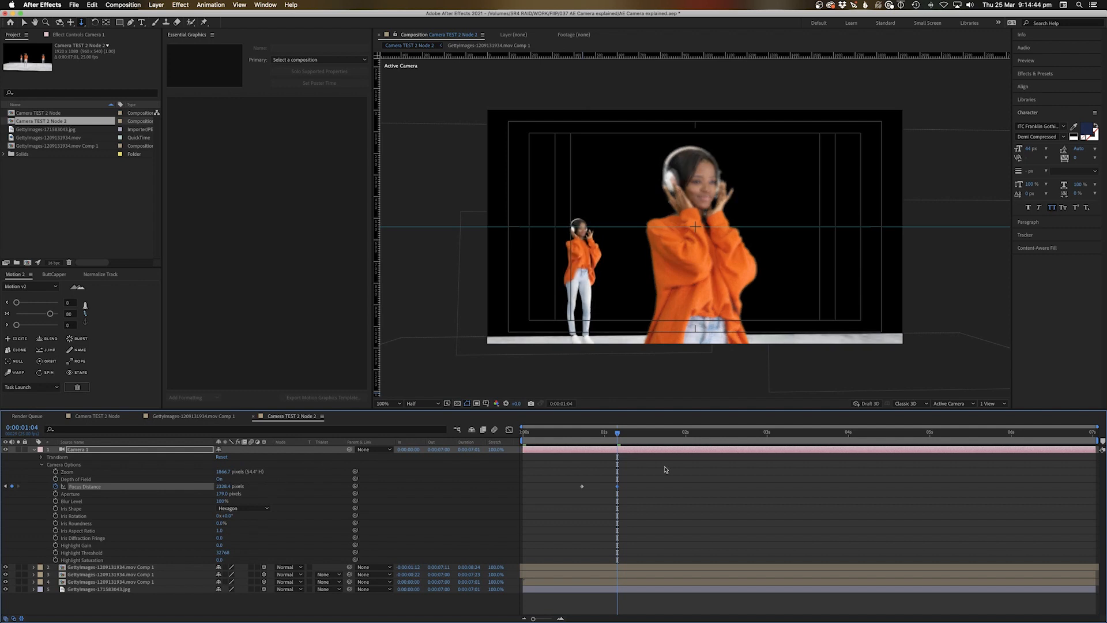
{"action": "left_click_drag", "start_coordinate": [554, 478], "coordinate": [628, 504]}
{"action": "left_click", "coordinate": [49, 314]}
{"action": "left_click", "coordinate": [555, 484]}
Preview the focus pull from 0:00:00:14 and move its second Focus Distance keyframe to about 2.4 seconds.
{"action": "left_click", "coordinate": [568, 440]}
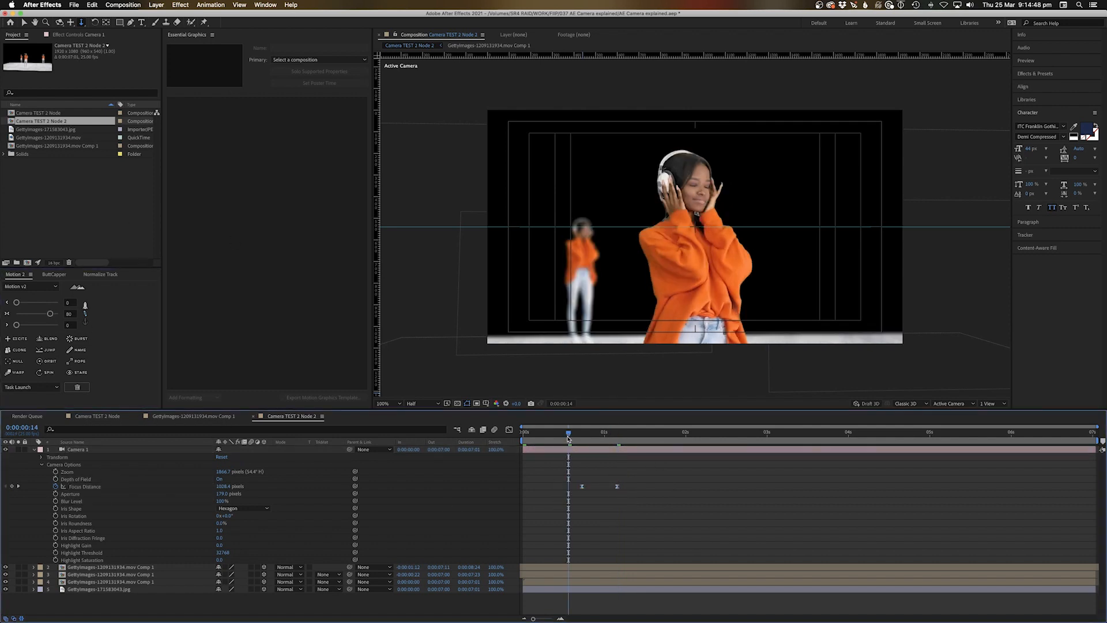
{"action": "left_click", "coordinate": [565, 457]}
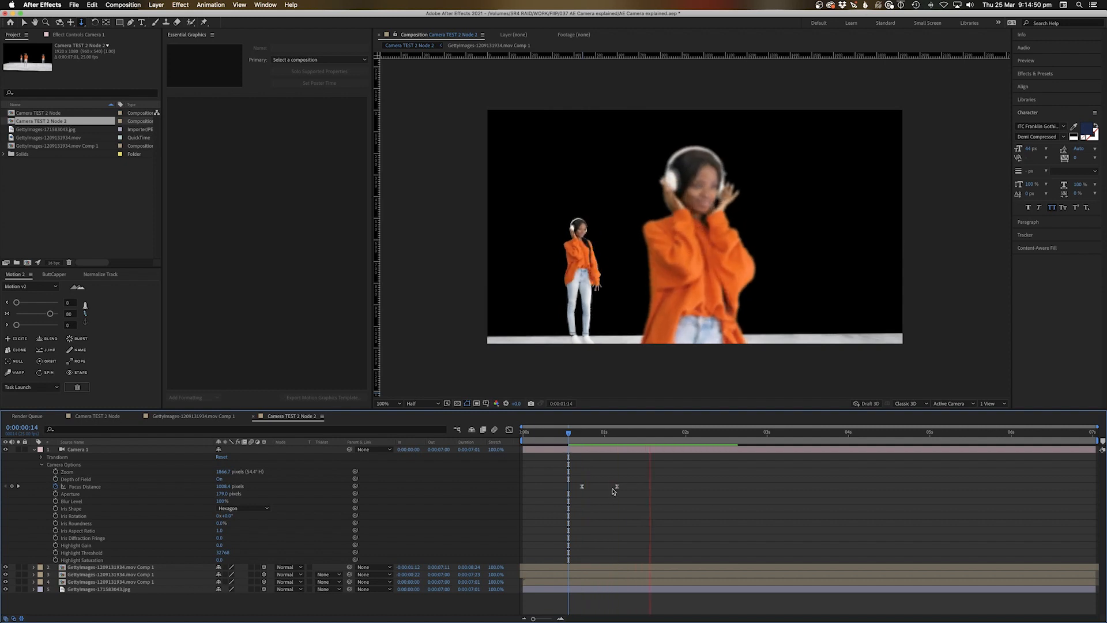
{"action": "left_click_drag", "start_coordinate": [617, 487], "coordinate": [716, 489]}
Play back the slower focus pull from the foreground woman to the background woman.
{"action": "key", "text": "space"}
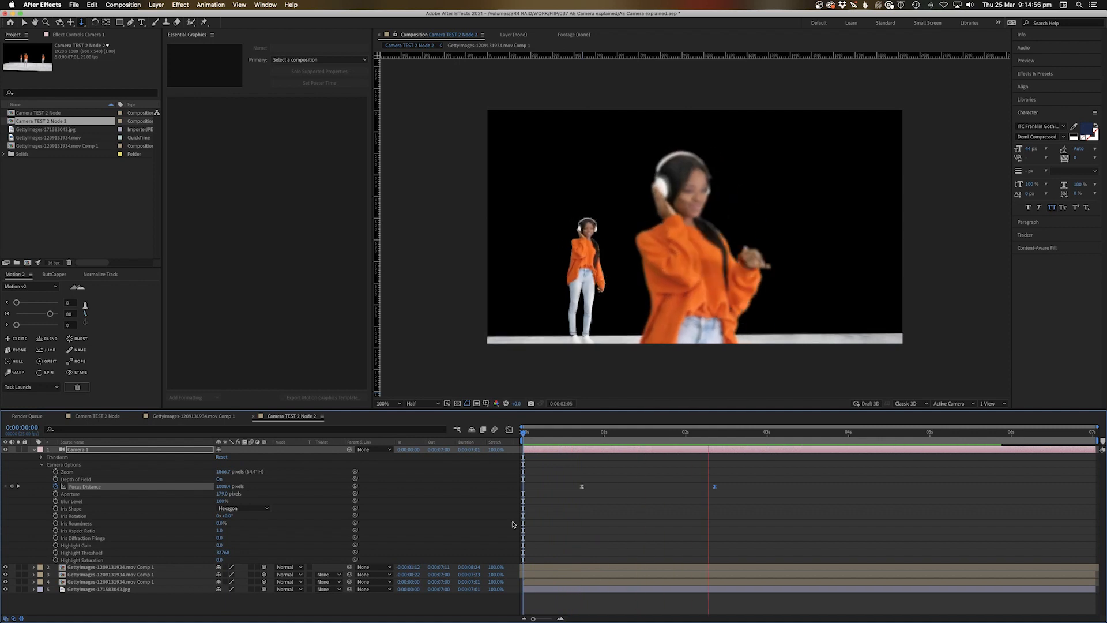
{"action": "key", "text": "space"}
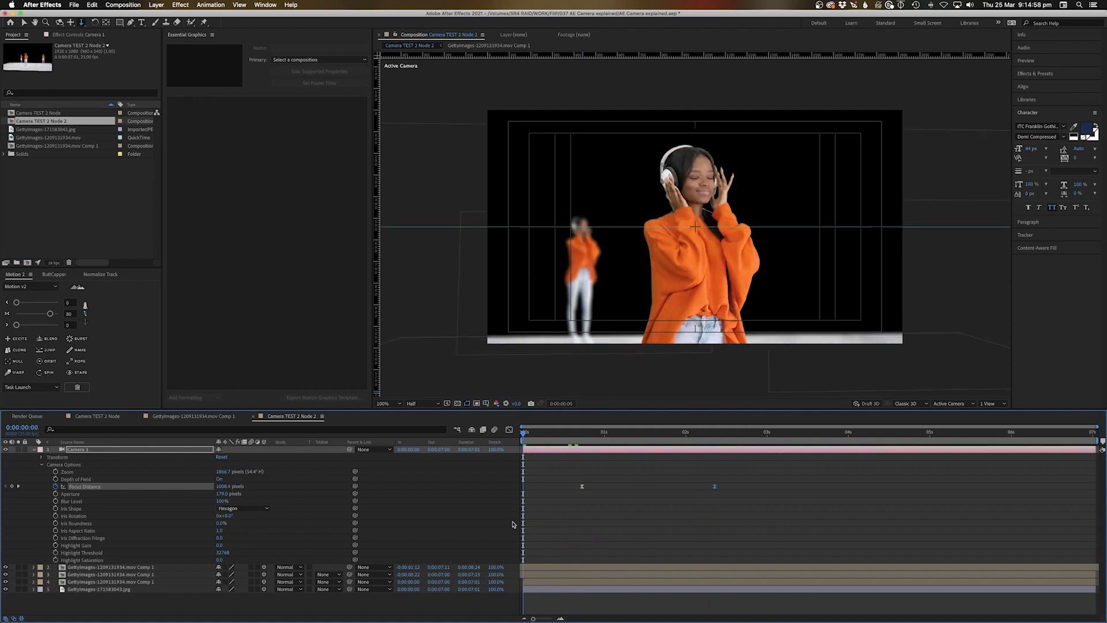
{"action": "key", "text": "space"}
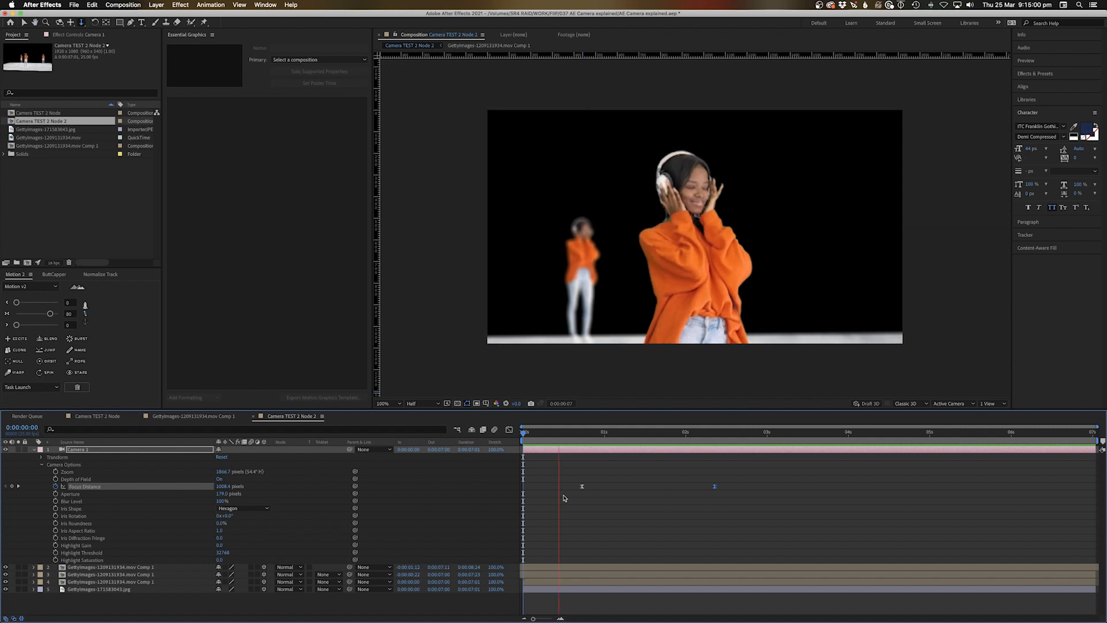
{"action": "key", "text": "space"}
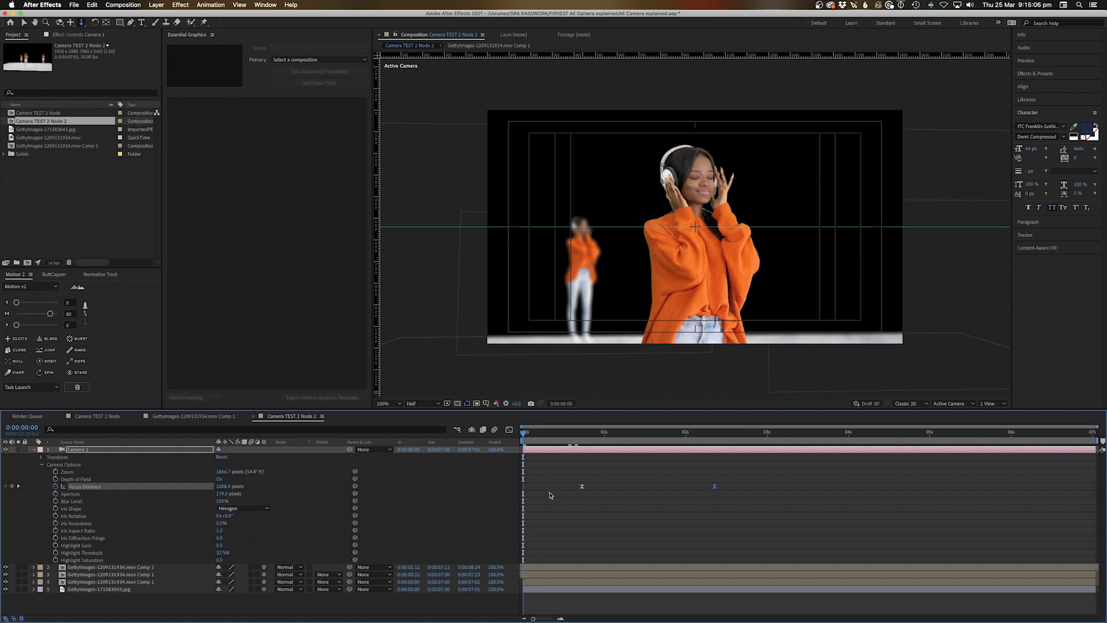
{"action": "left_click_drag", "start_coordinate": [561, 436], "coordinate": [568, 436]}
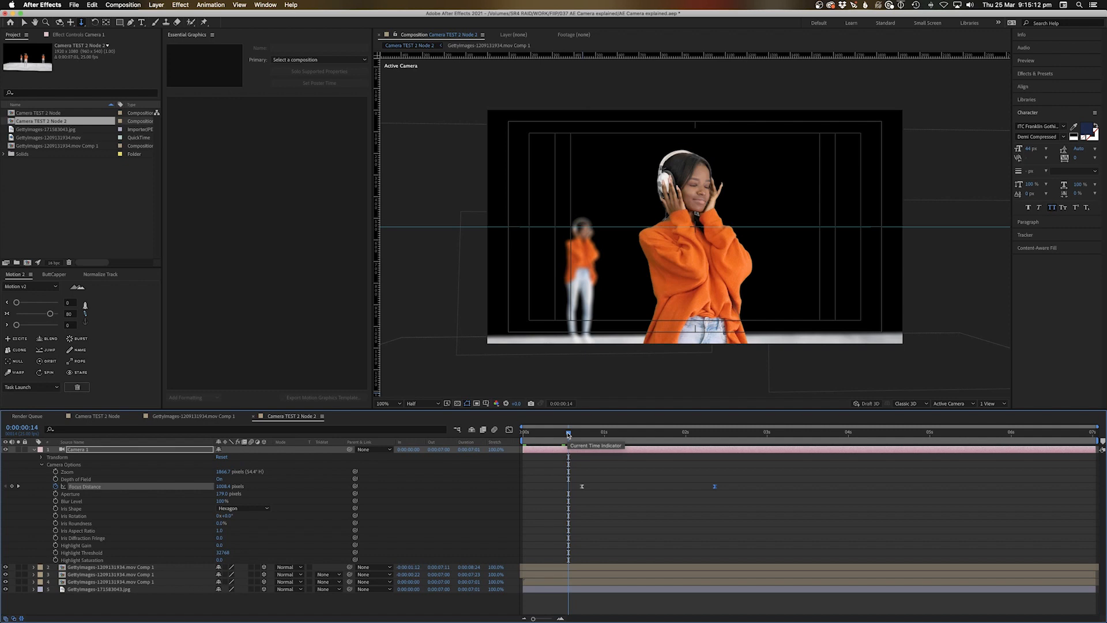
{"action": "key", "text": "space"}
Show Camera 1's Position and Point of Interest and keyframe both at the start of the composition.
{"action": "left_click_drag", "start_coordinate": [515, 444], "coordinate": [249, 459]}
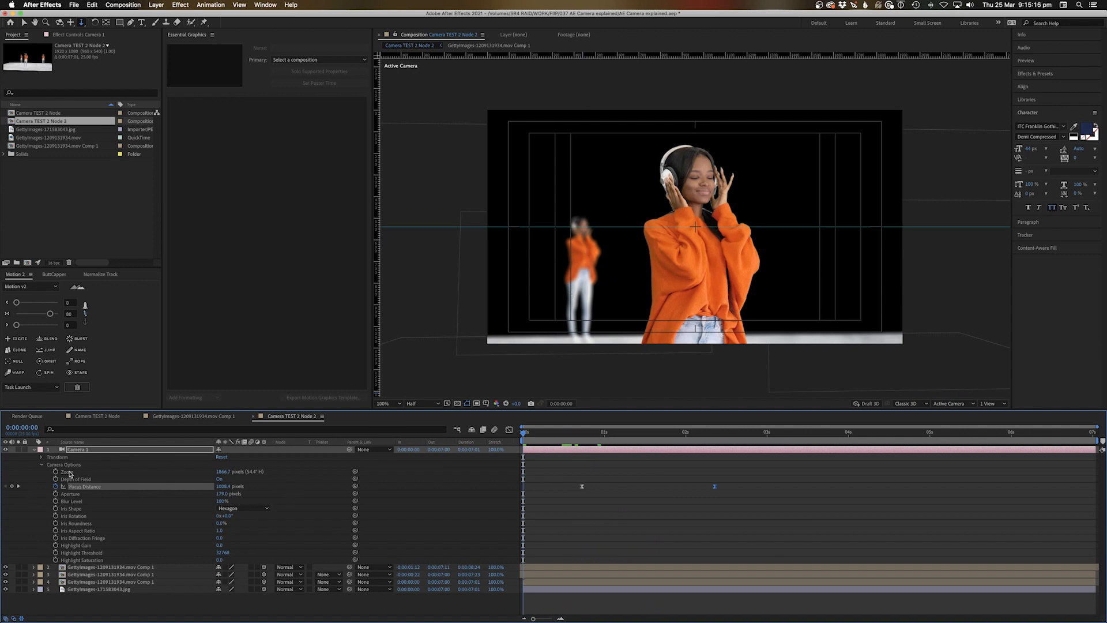
{"action": "left_click", "coordinate": [50, 458]}
{"action": "key", "text": "p"}
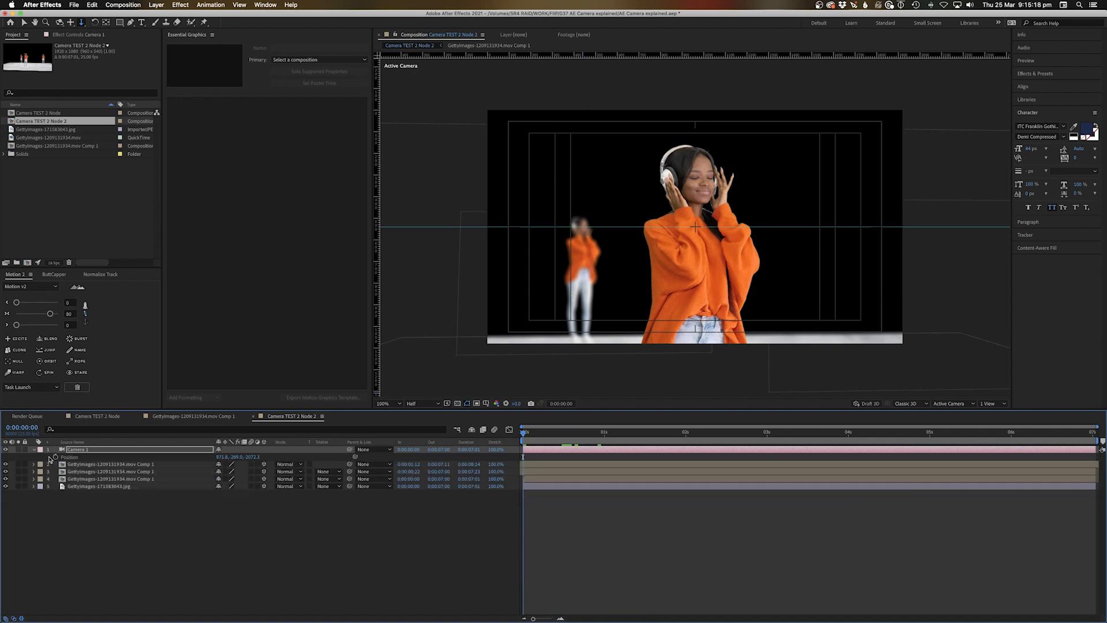
{"action": "key", "text": "shift+a"}
{"action": "left_click", "coordinate": [55, 457]}
{"action": "left_click", "coordinate": [54, 465]}
At 0:00:07:00, orbit Camera 1 around the foreground woman to create the end keyframes of the camera move.
{"action": "key", "text": "c"}
{"action": "key", "text": "End"}
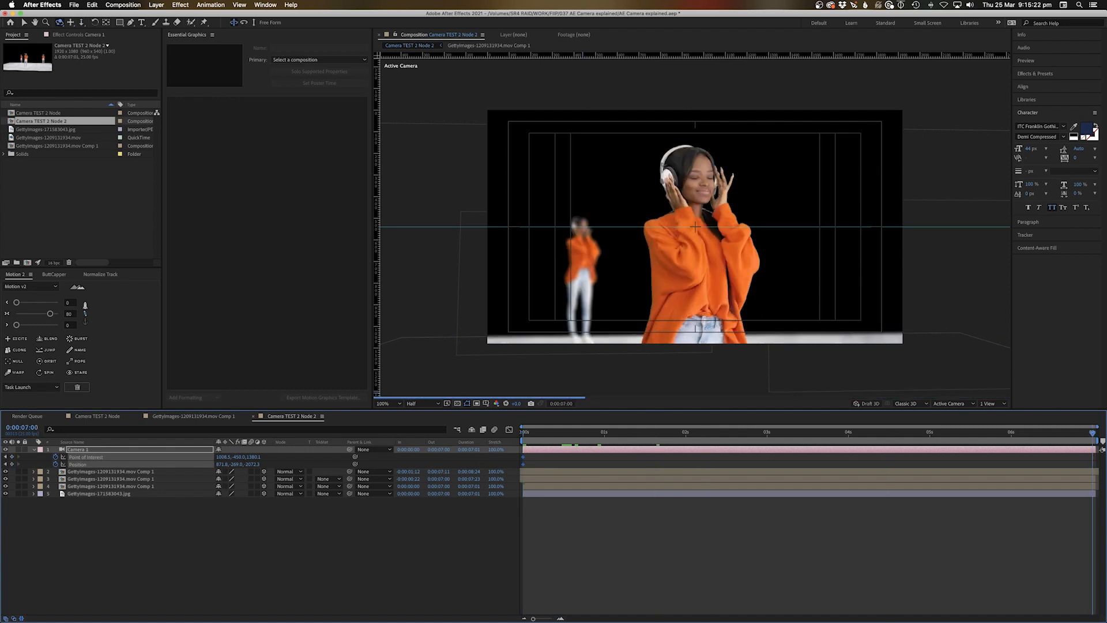
{"action": "key", "text": "c"}
{"action": "key", "text": "c"}
{"action": "key", "text": "c"}
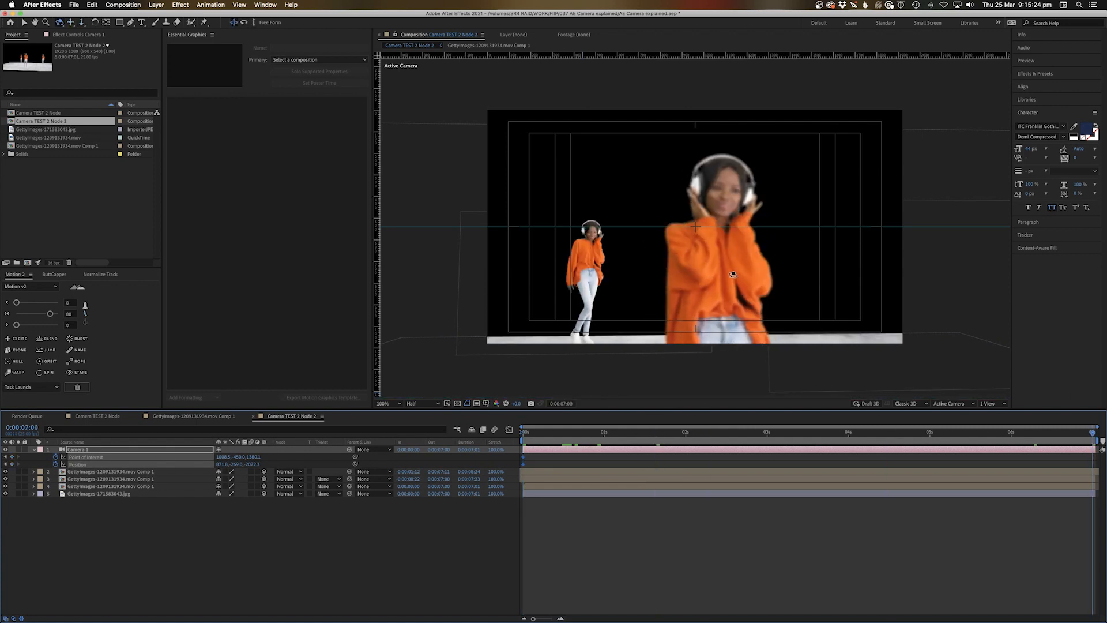
{"action": "left_click_drag", "start_coordinate": [734, 276], "coordinate": [743, 271]}
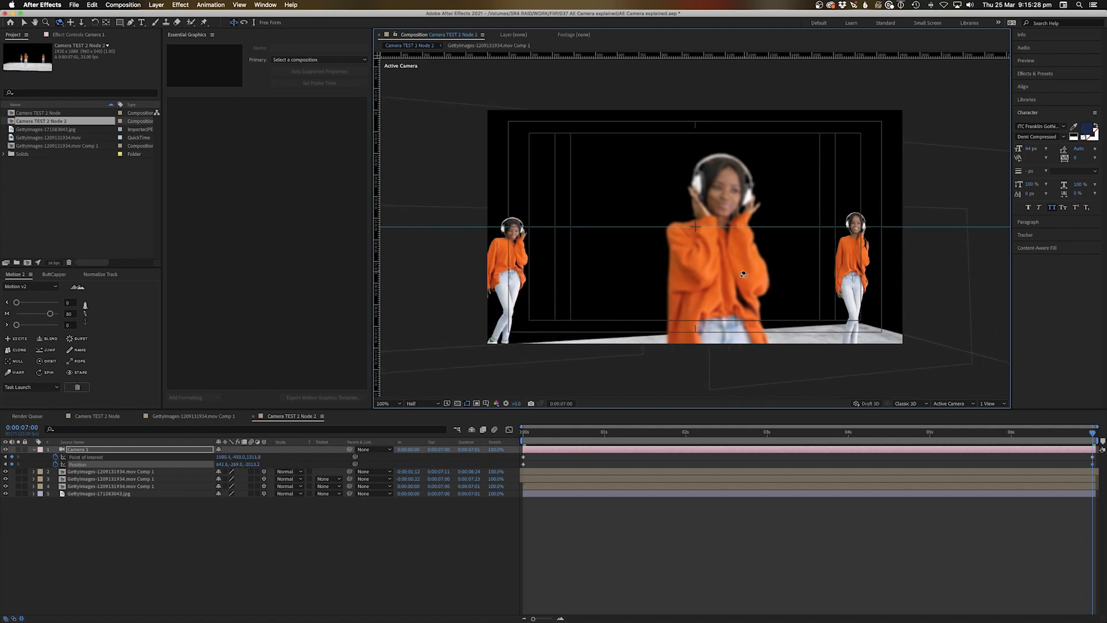
Play back the camera orbit combined with the focus pull from the start of the composition.
{"action": "left_click", "coordinate": [470, 446]}
{"action": "key", "text": "Home"}
{"action": "key", "text": "space"}
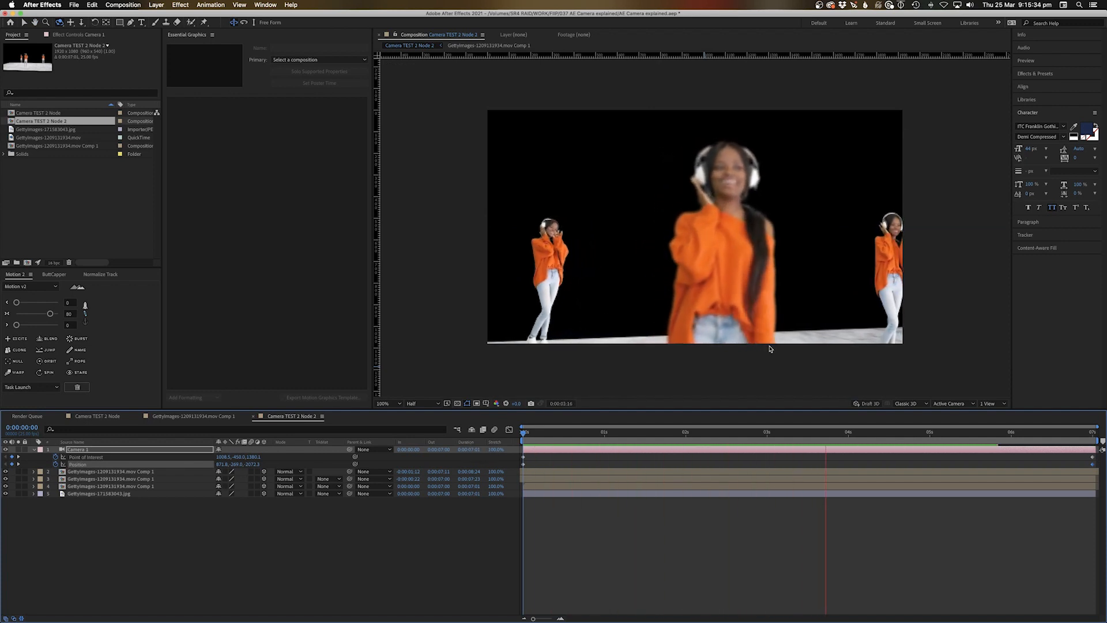
{"action": "key", "text": "space"}
Reveal Camera 1's animated properties and add a Focus Distance keyframe at 0:00:03:20 that holds the focus on the background woman.
{"action": "left_click_drag", "start_coordinate": [767, 433], "coordinate": [834, 451]}
{"action": "key", "text": "u"}
{"action": "key", "text": "u"}
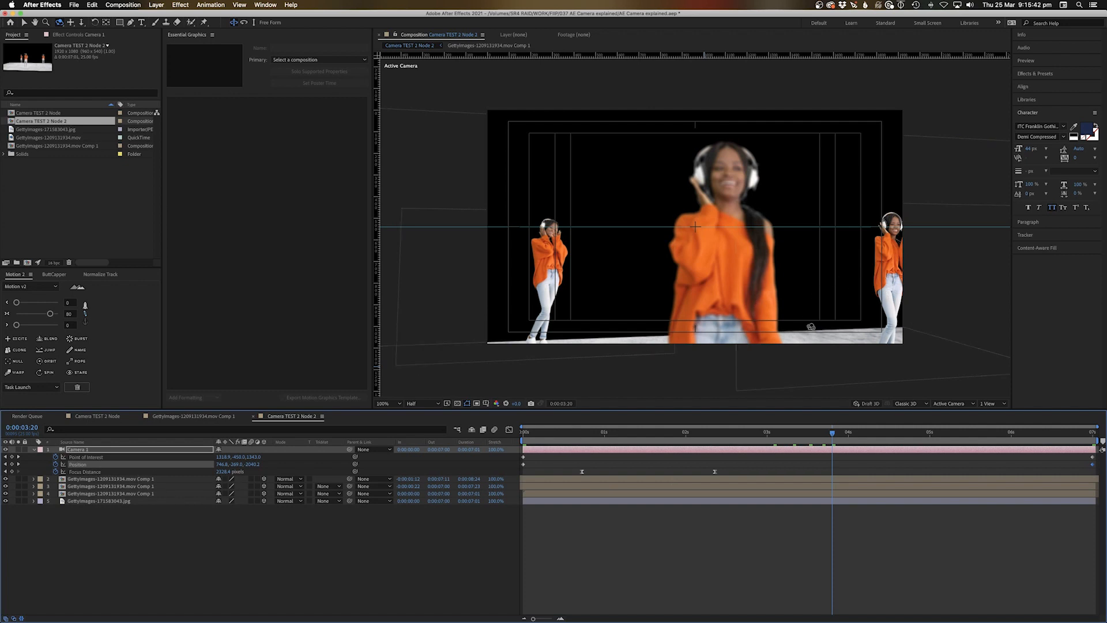
{"action": "left_click", "coordinate": [853, 280]}
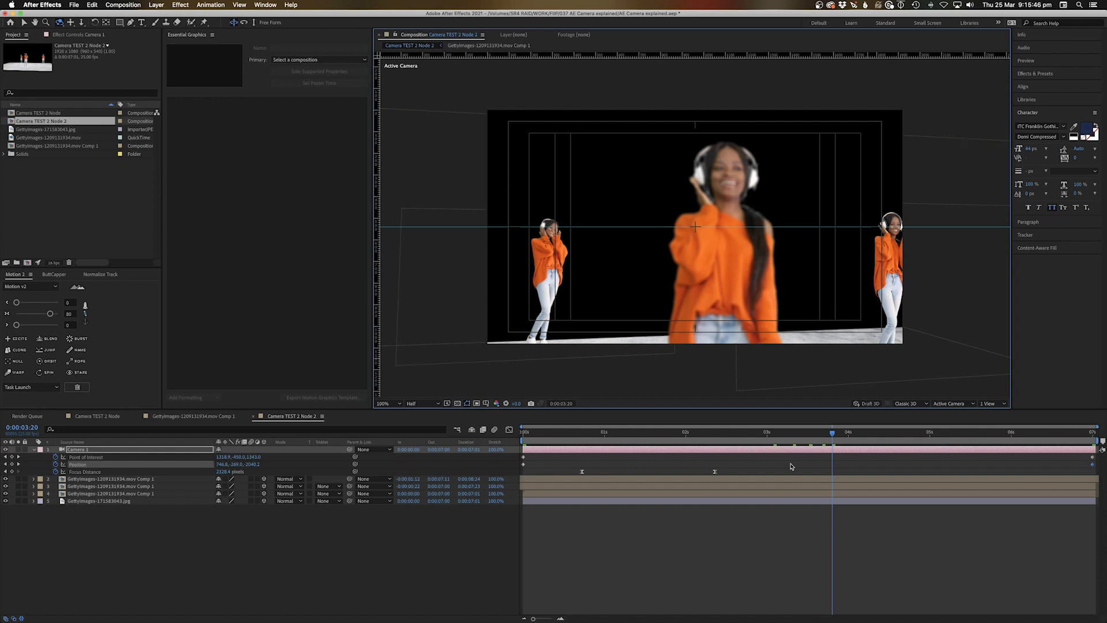
{"action": "left_click", "coordinate": [746, 468]}
{"action": "left_click", "coordinate": [715, 471]}
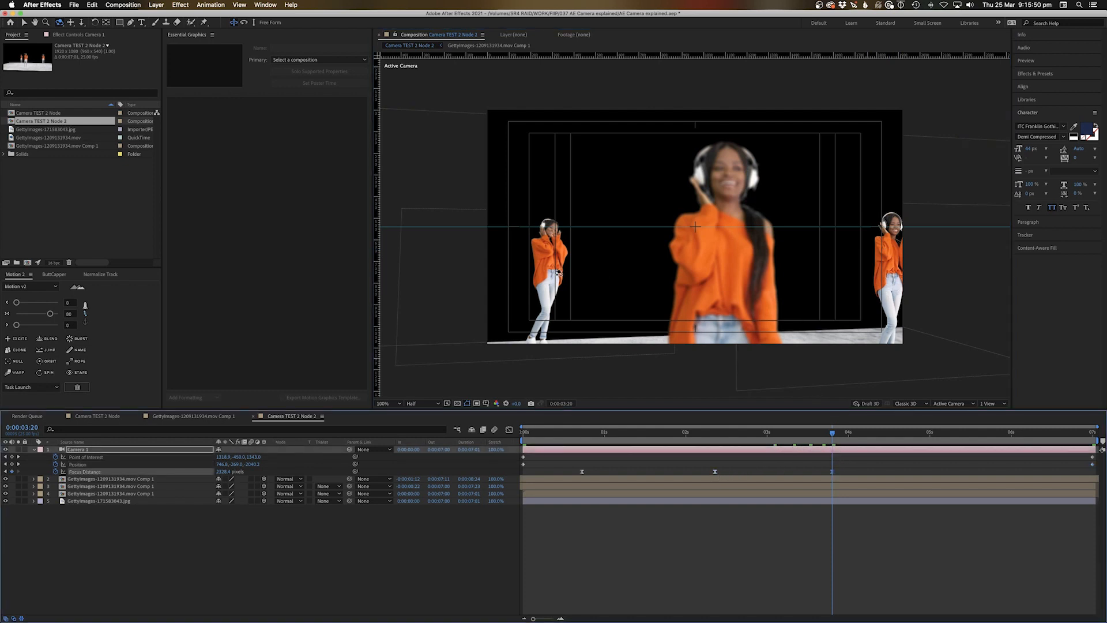
At 0:00:05:00, set Camera 1's focus distance to layer 2, the background woman on the right side of the shot.
{"action": "left_click", "coordinate": [894, 434]}
{"action": "left_click_drag", "start_coordinate": [904, 437], "coordinate": [930, 438]}
{"action": "left_click", "coordinate": [926, 452]}
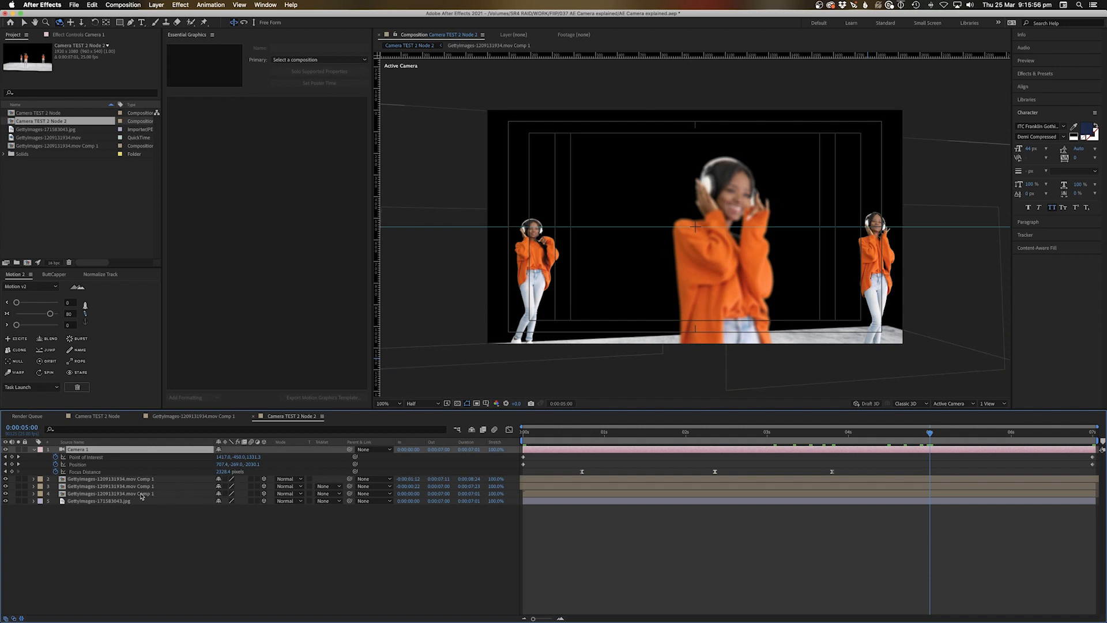
{"action": "left_click", "coordinate": [693, 479]}
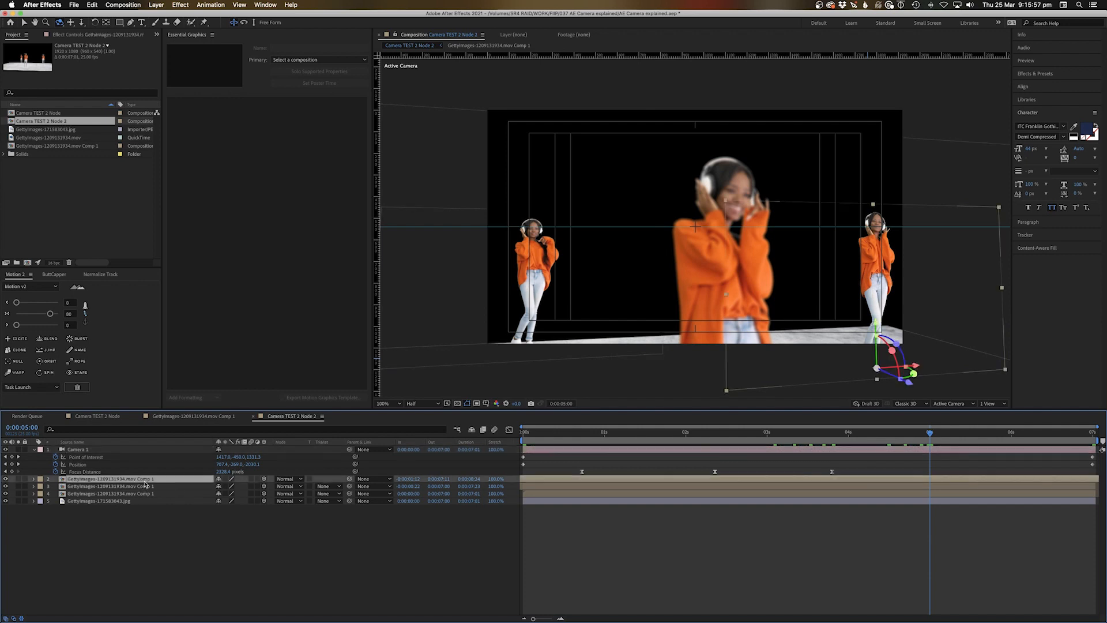
{"action": "left_click", "coordinate": [901, 450]}
{"action": "left_click", "coordinate": [923, 482]}
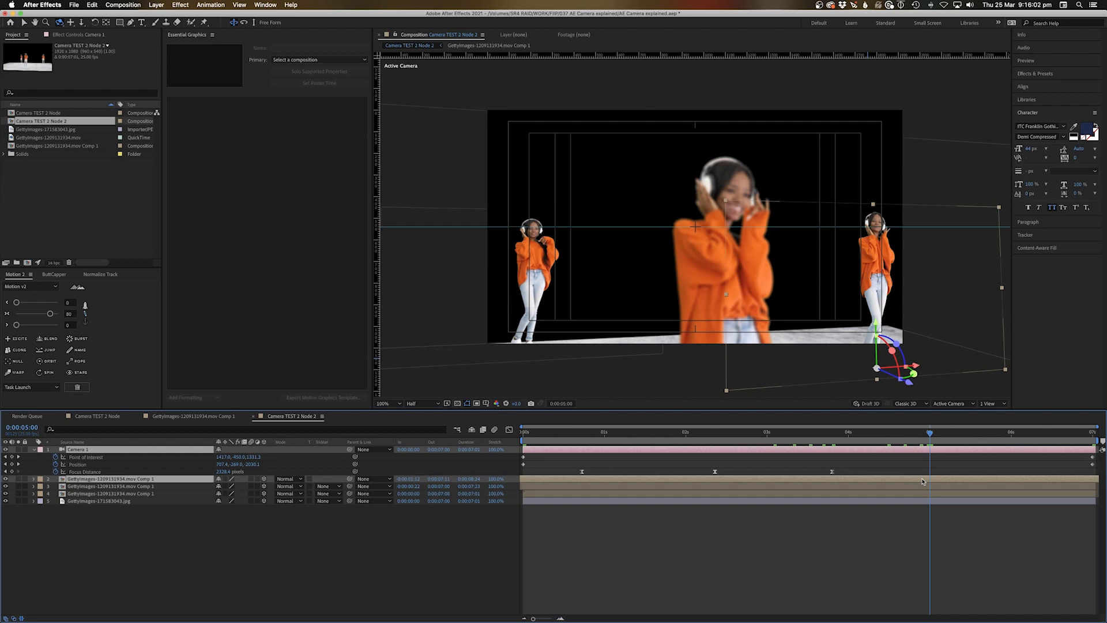
{"action": "right_click", "coordinate": [923, 481]}
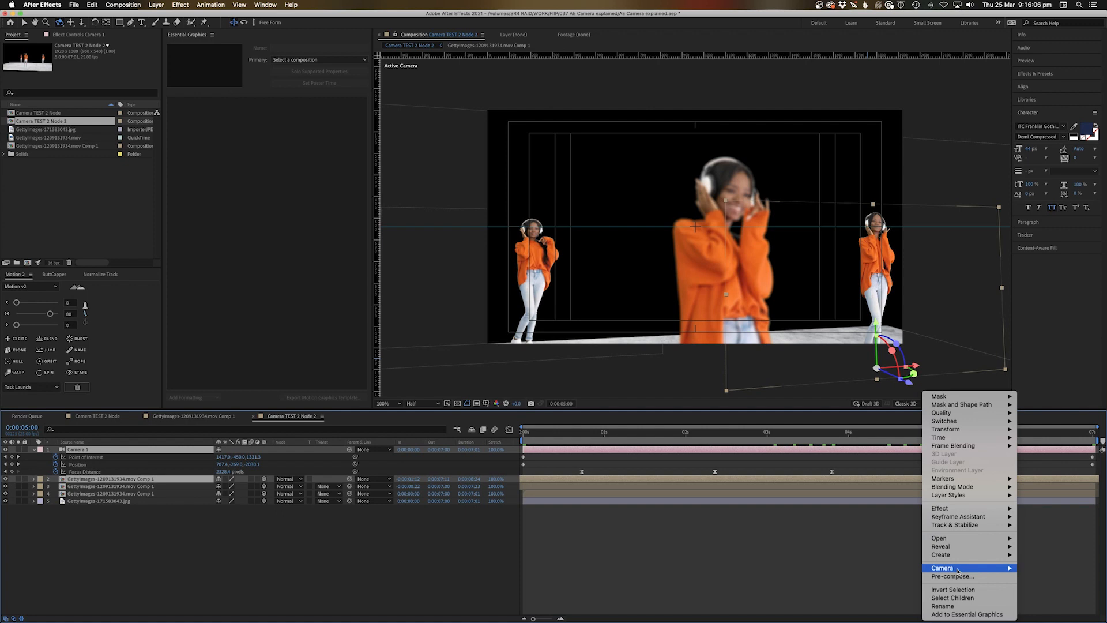
{"action": "mouse_move", "coordinate": [946, 568]}
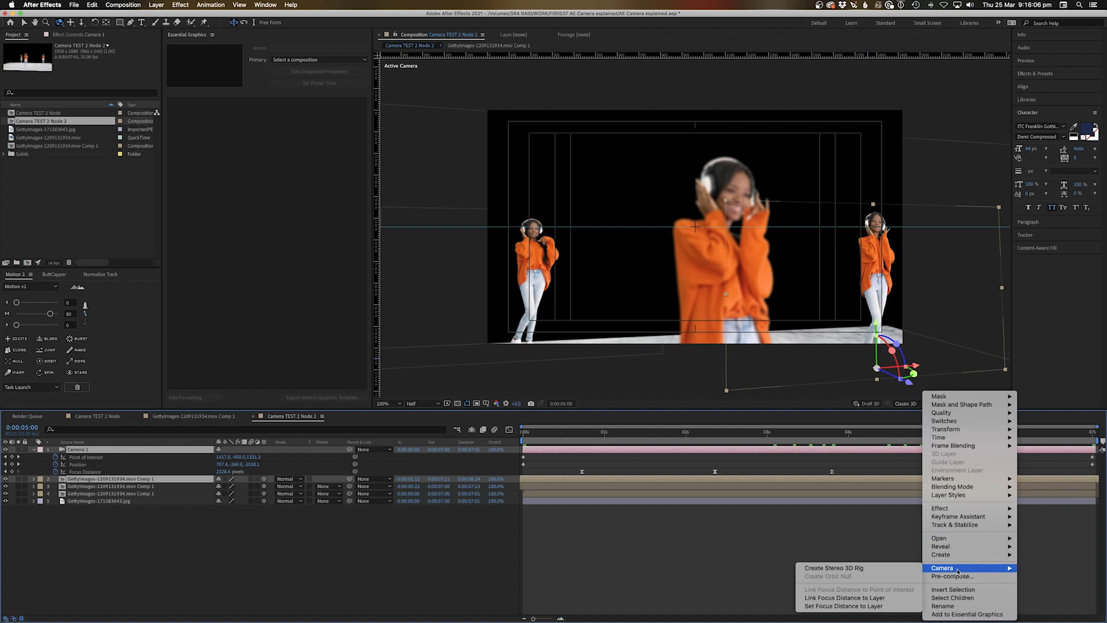
{"action": "left_click", "coordinate": [856, 606]}
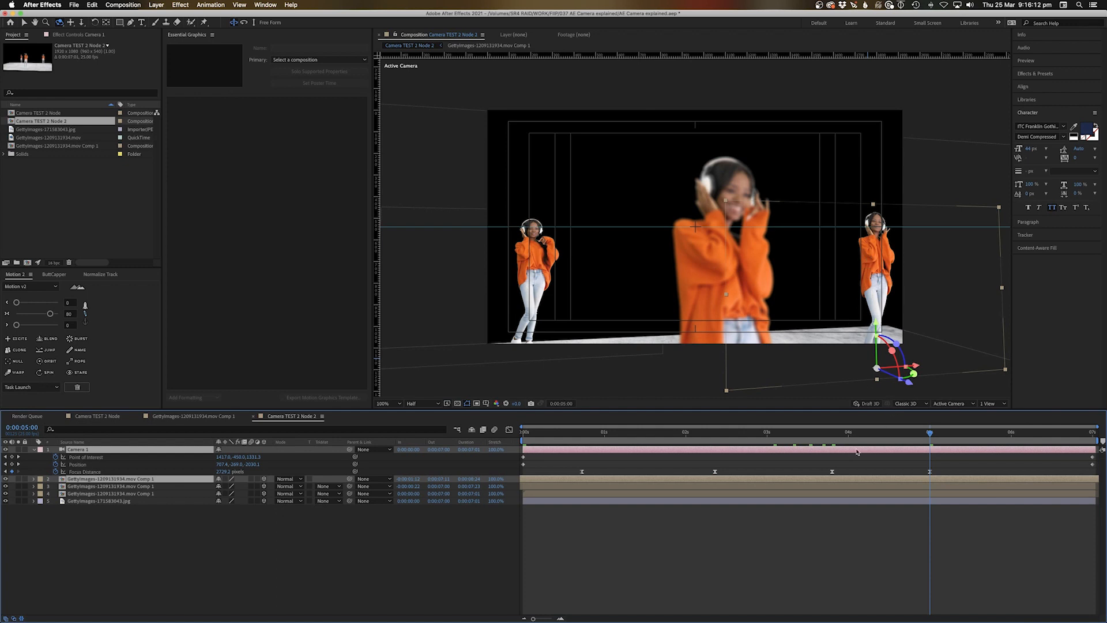
Play back the composition from the start to review the orbit with all the focus changes.
{"action": "left_click_drag", "start_coordinate": [831, 436], "coordinate": [523, 437]}
{"action": "key", "text": "space"}
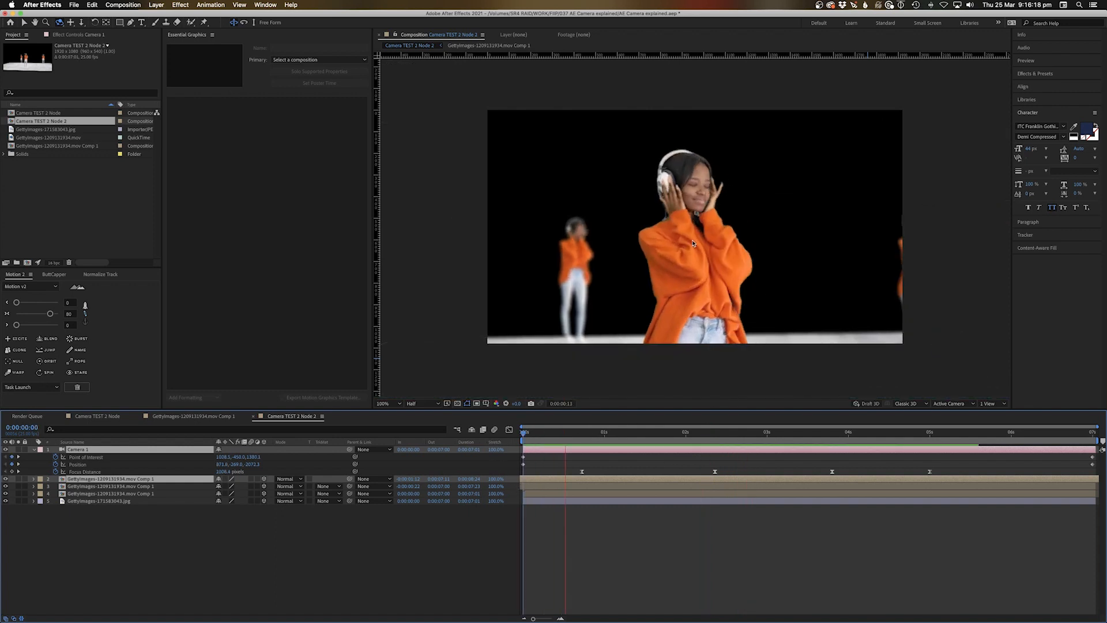